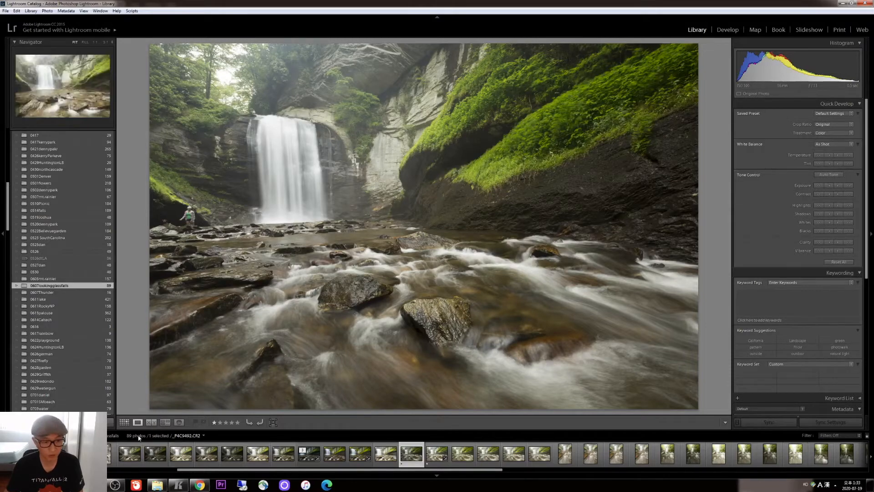
Step: Compare the differently exposed waterfall frames in the filmstrip and finish on the darker photo _P4C9499.CR2
left_click(383, 457)
left_click(410, 460)
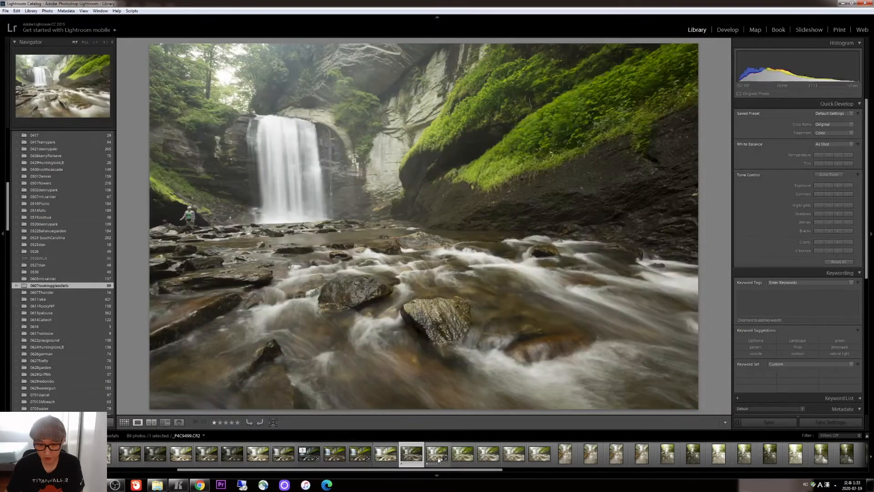
left_click(436, 460)
left_click(461, 455)
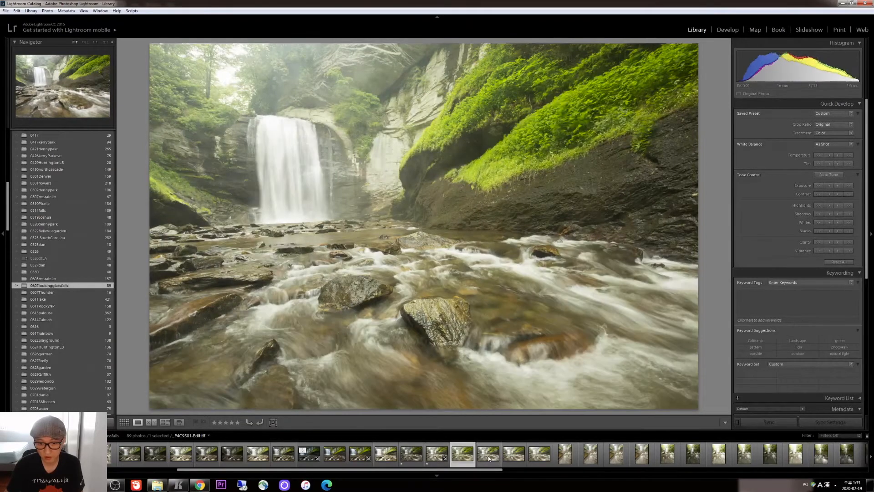
left_click(517, 458)
left_click(540, 459)
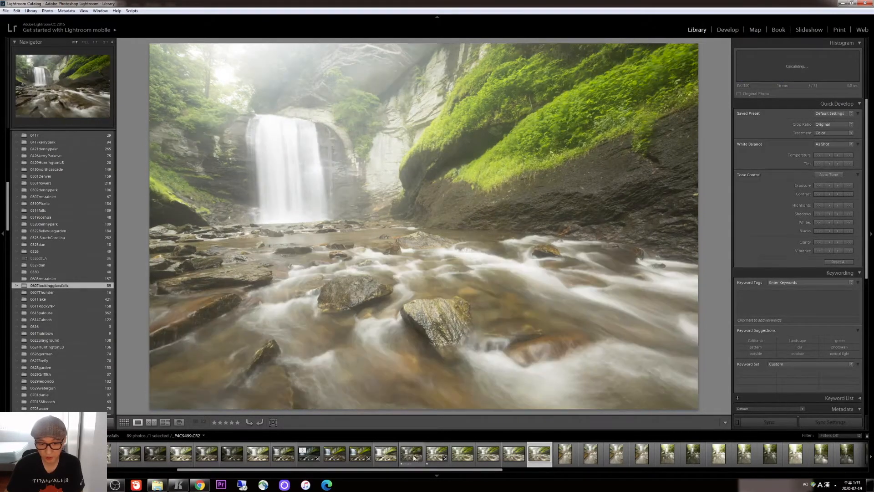
left_click(412, 455)
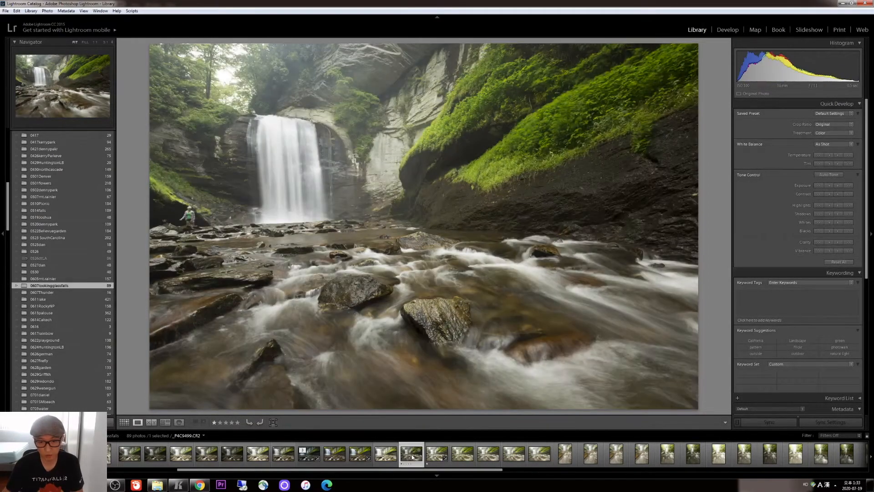
left_click(437, 455)
left_click(463, 458)
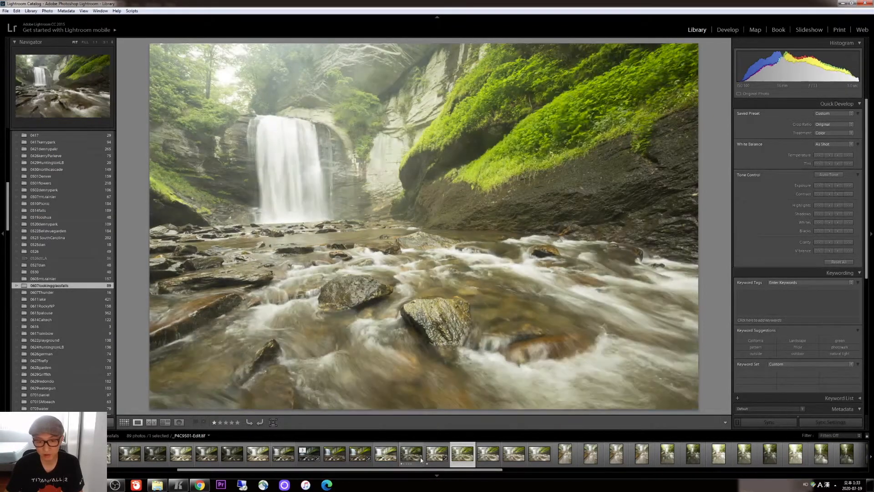
key("Left")
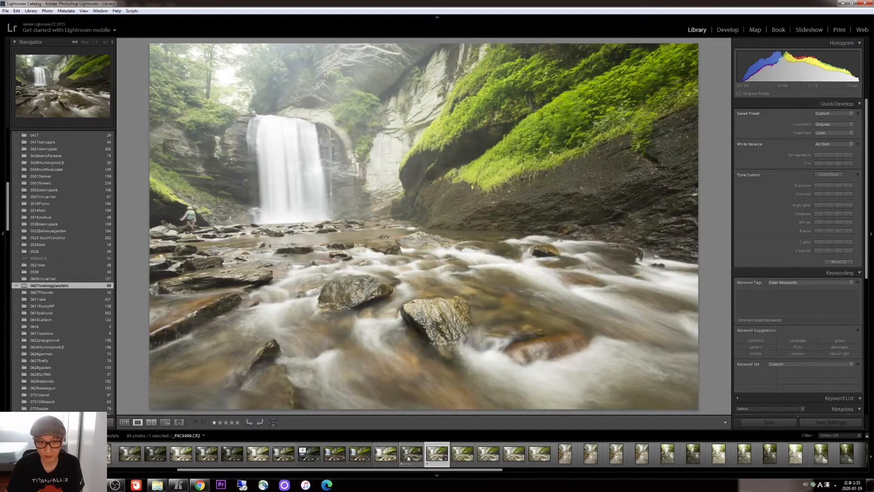
left_click(408, 458)
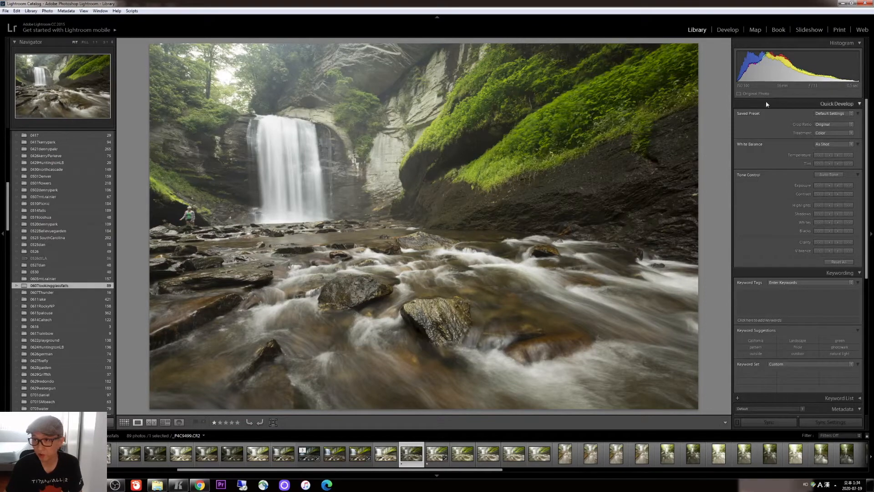
left_click(432, 458)
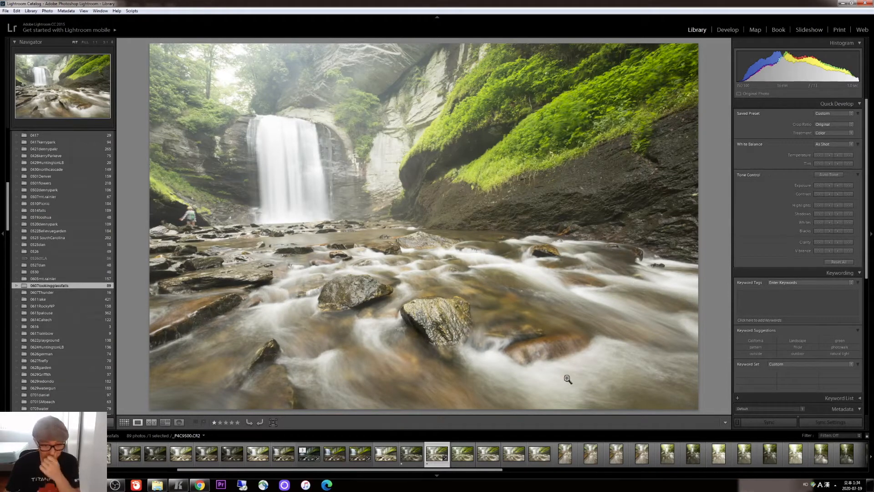
left_click(404, 456)
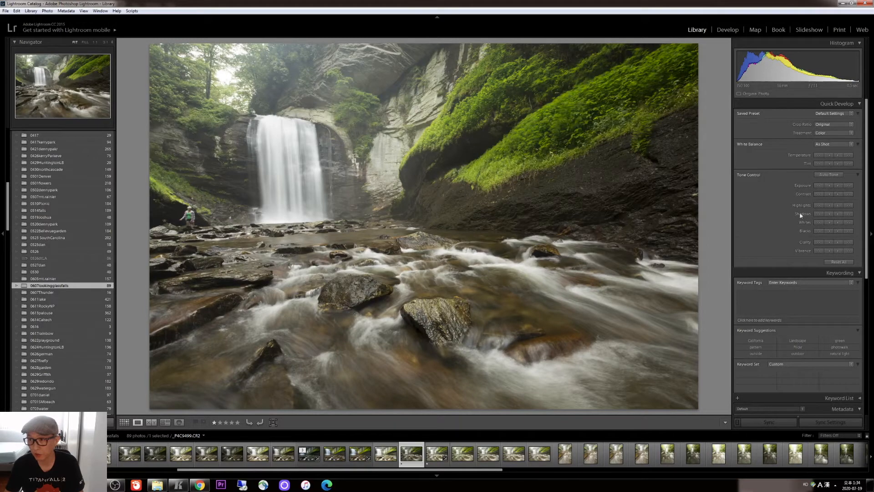
Step: Raise the waterfall photo's contrast to +20, and in the Develop module set its highlights to -1
left_click(849, 195)
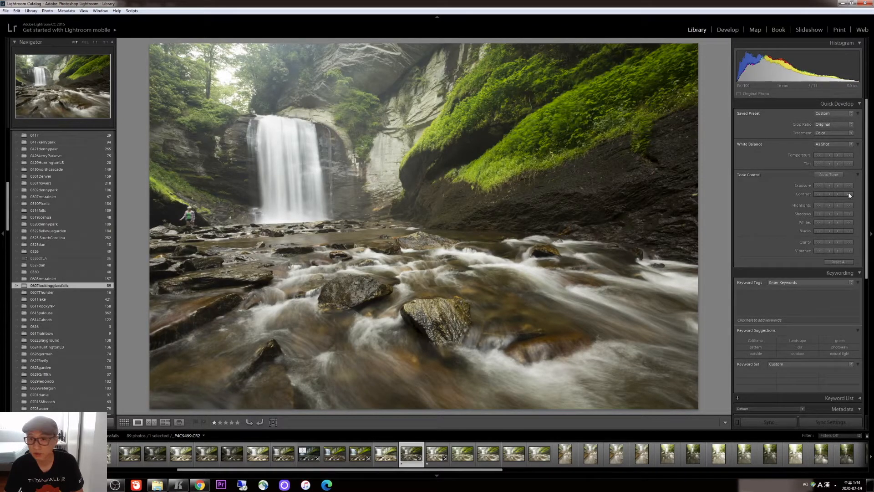
left_click(734, 30)
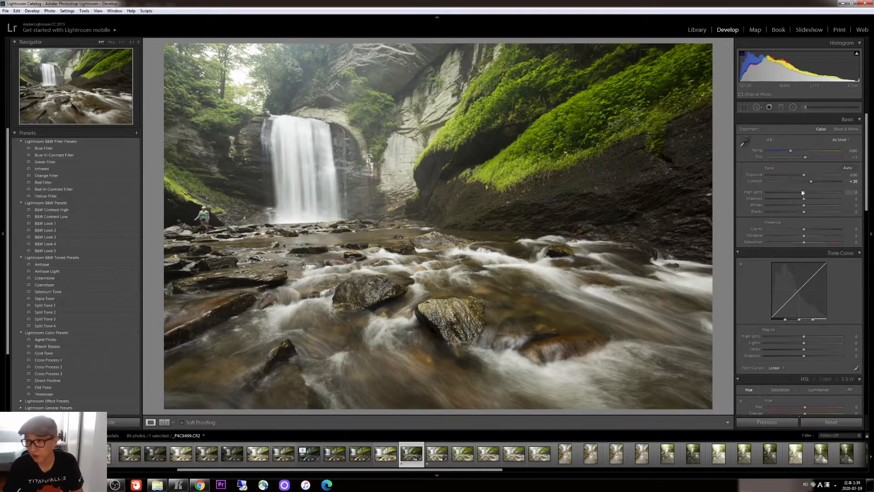
left_click_drag(804, 193, 802, 193)
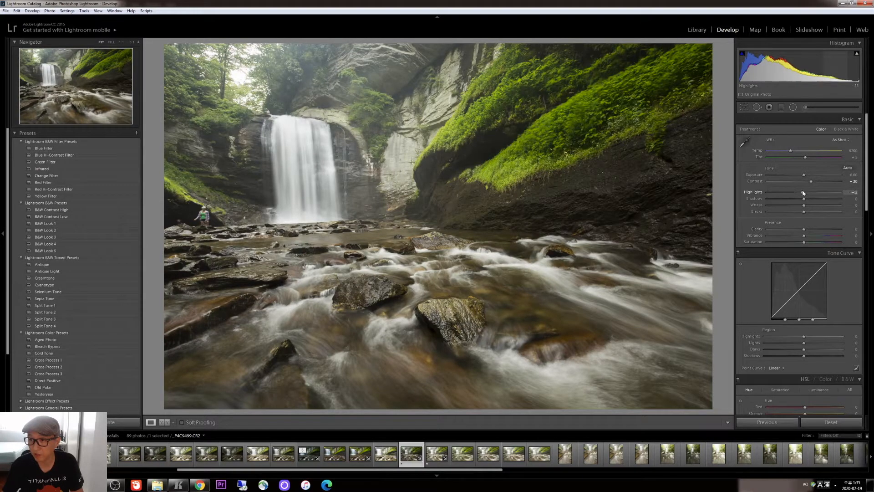
left_click_drag(803, 193, 804, 193)
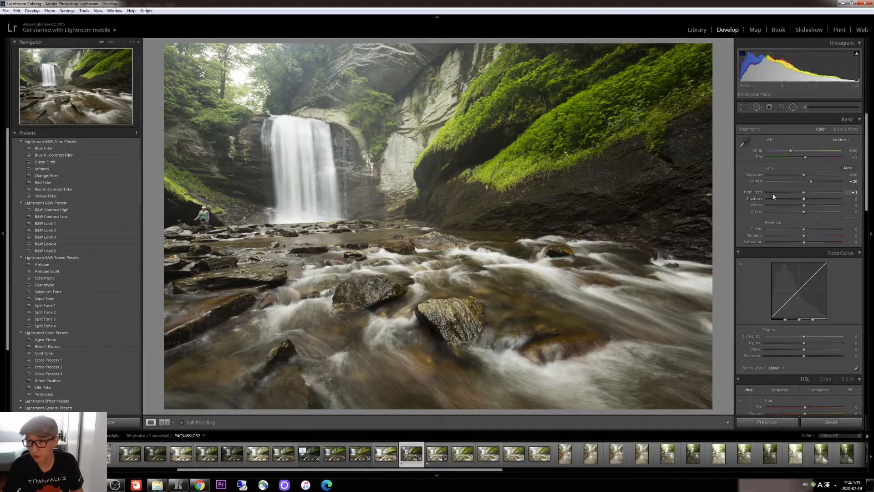
Step: Darken the waterfall photo strongly by lowering its exposure to -2.06
left_click(774, 175)
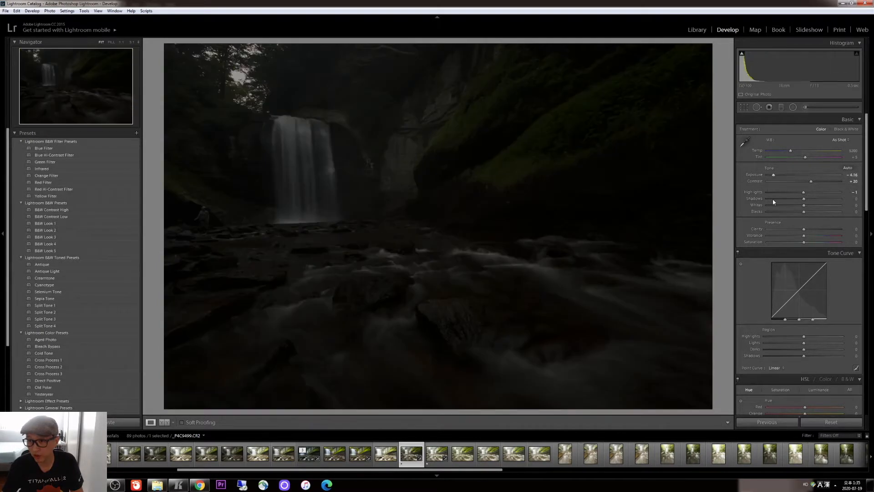
left_click_drag(774, 176, 783, 175)
left_click(789, 175)
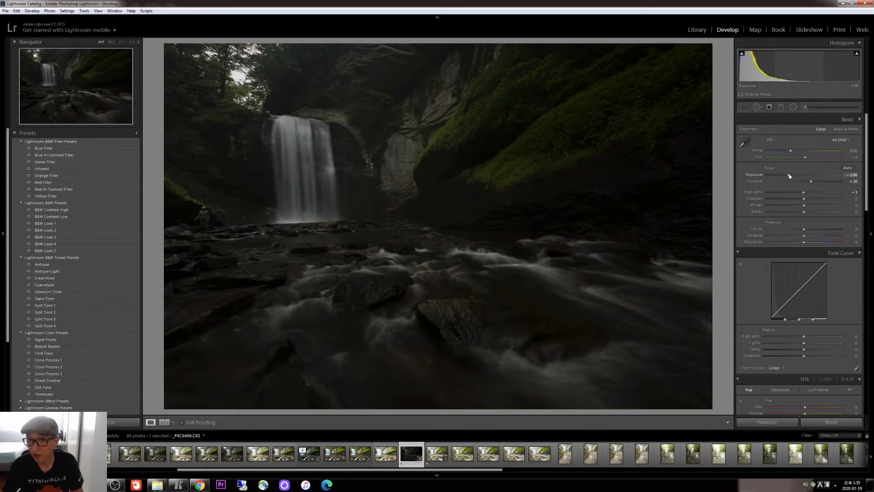
Step: Brighten the dark areas of the photo by setting shadows to +100 and blacks to +61
left_click(817, 199)
left_click_drag(817, 199, 846, 202)
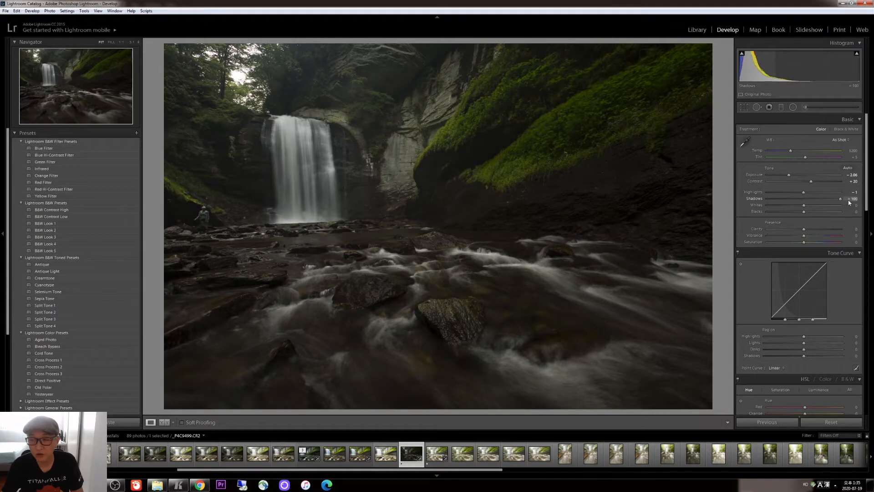
left_click(830, 212)
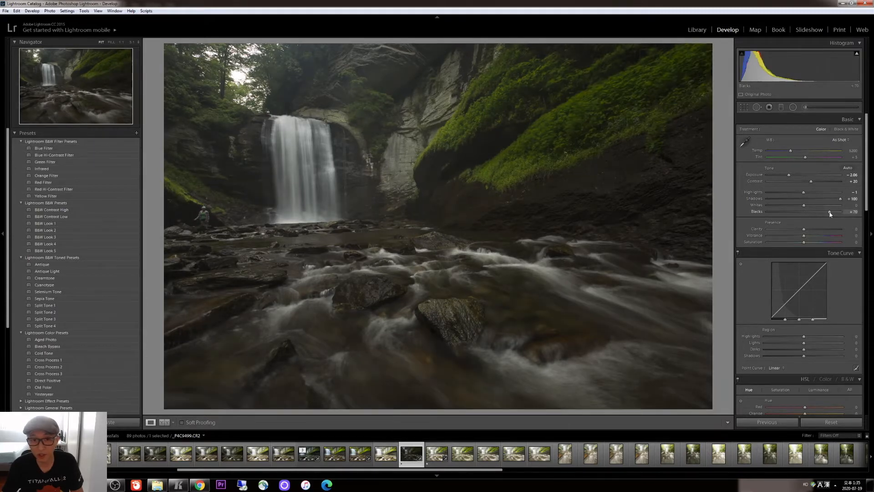
left_click_drag(830, 213, 826, 211)
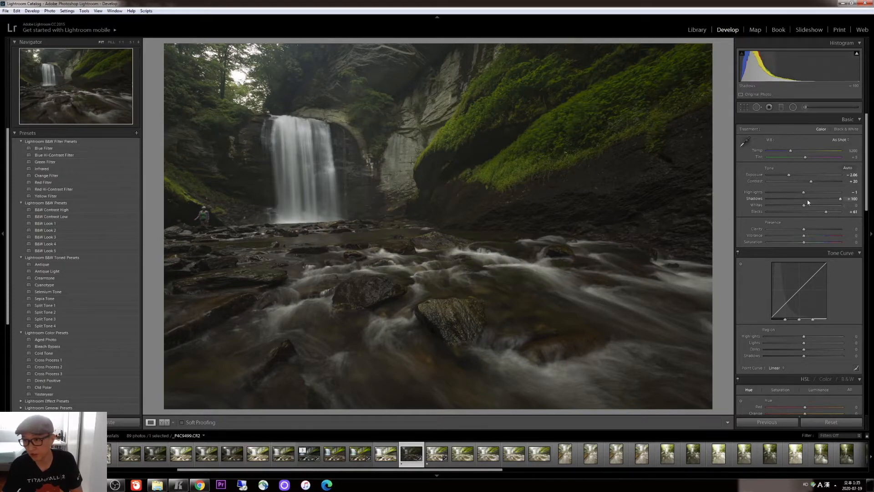
Step: Set the photo's tone to exposure -0.09, highlights -14, shadows +21 and blacks +1
left_click(805, 198)
left_click(805, 211)
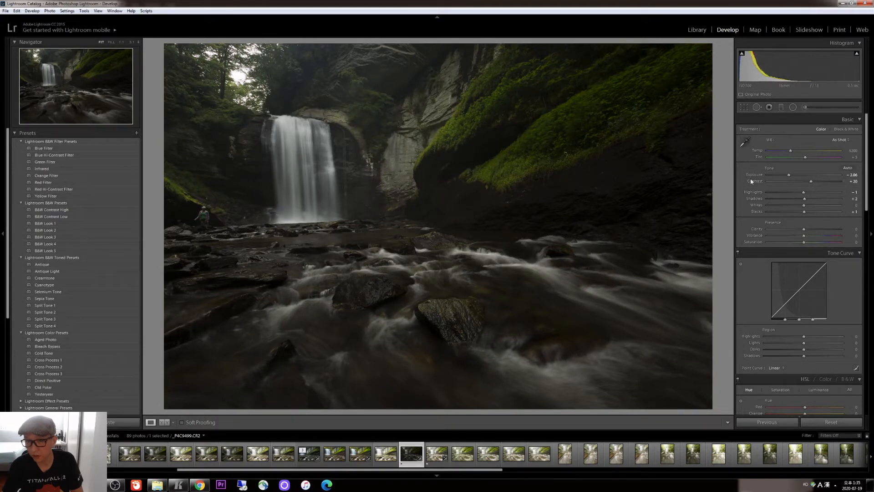
left_click(803, 176)
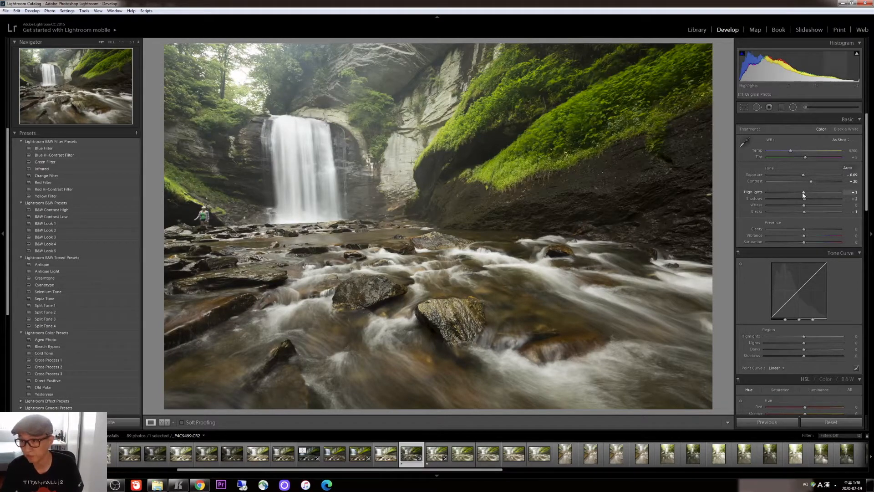
left_click_drag(803, 192, 798, 193)
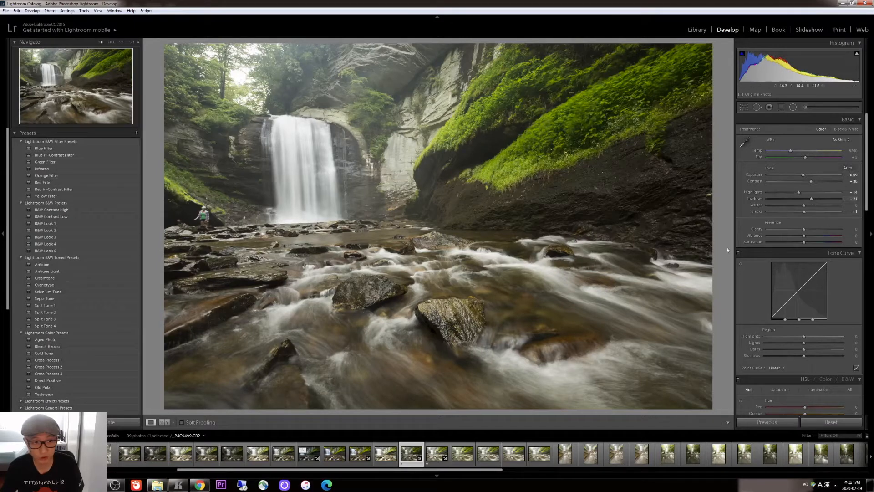
Step: Adjust the photo's presence settings to clarity +11, vibrance +36 and saturation +2
left_click(809, 231)
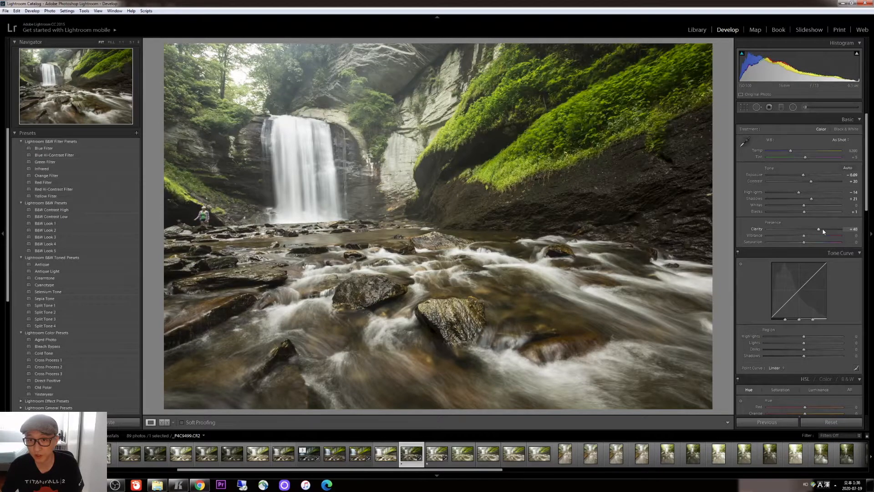
left_click(829, 231)
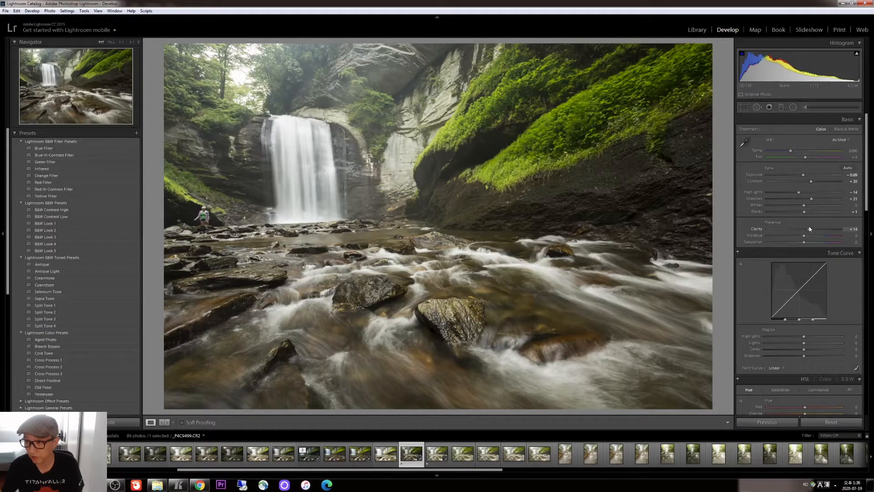
left_click_drag(809, 229, 808, 227)
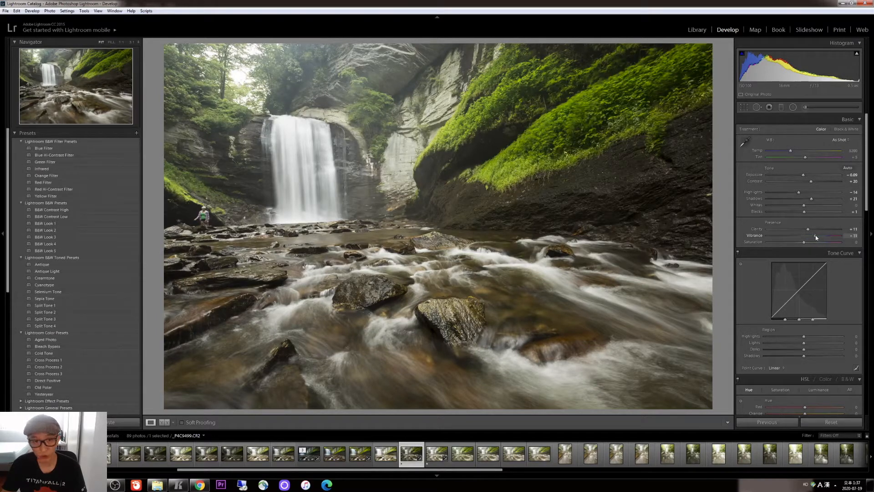
mouse_move(816, 237)
left_mouse_down()
mouse_move(825, 237)
mouse_move(817, 237)
left_mouse_up()
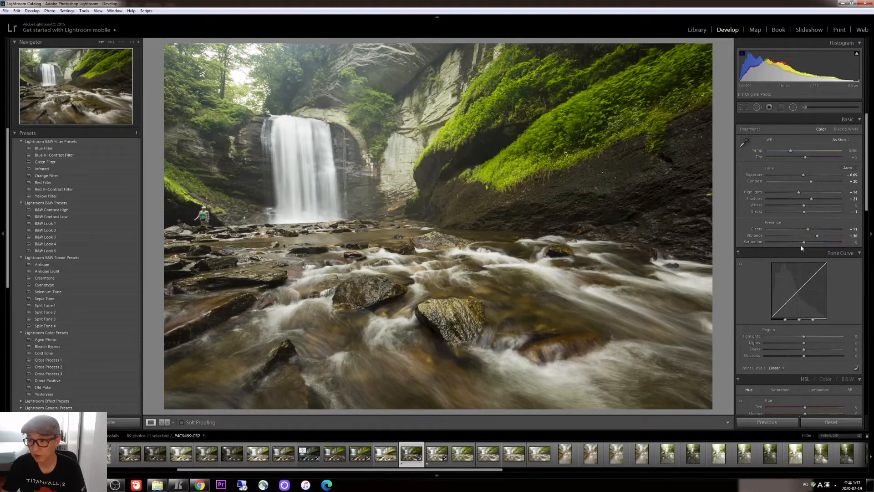
left_click_drag(805, 245, 806, 245)
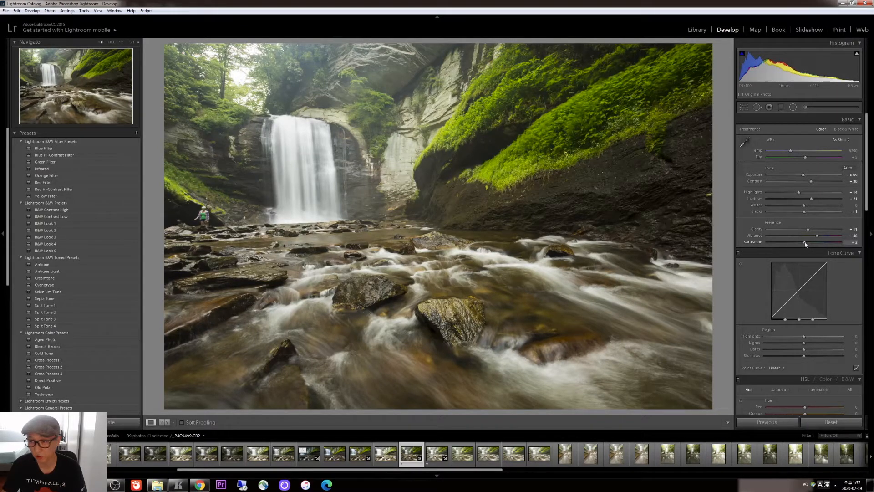
Step: Set the sharpening amount to 45 and the luminance noise reduction to 20 for the waterfall photo
scroll(867, 196, "down", 3)
scroll(867, 196, "down", 5)
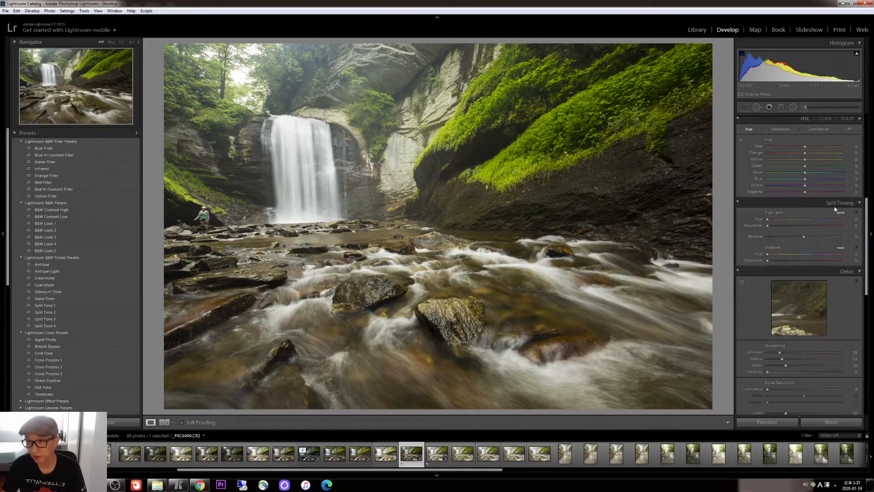
scroll(829, 282, "down", 5)
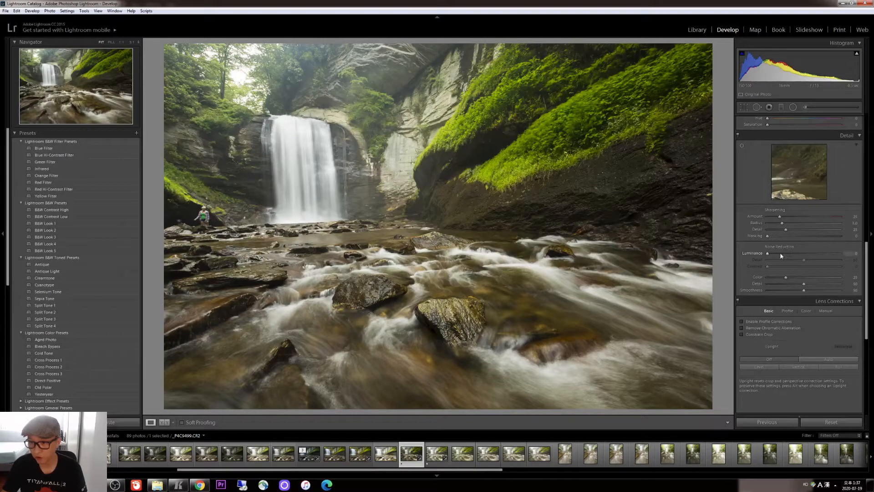
left_click_drag(800, 175, 791, 218)
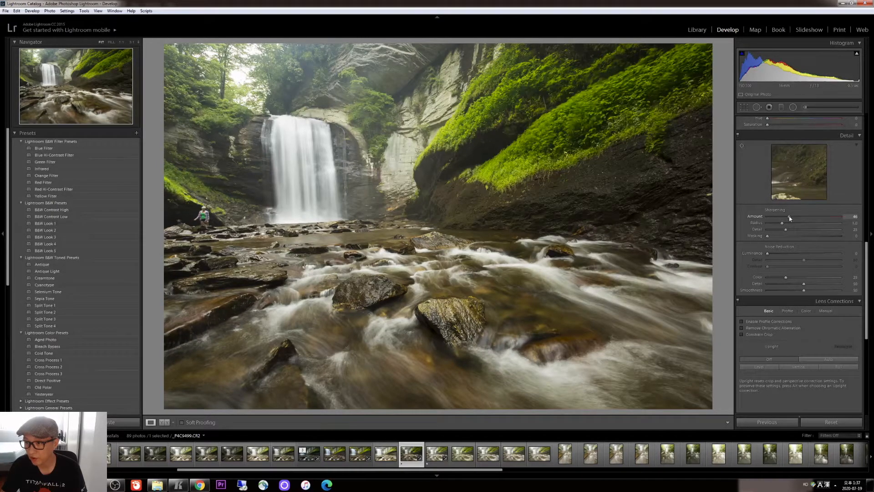
left_click_drag(788, 216, 788, 216)
mouse_move(768, 254)
left_mouse_down()
mouse_move(795, 255)
mouse_move(781, 257)
left_mouse_up()
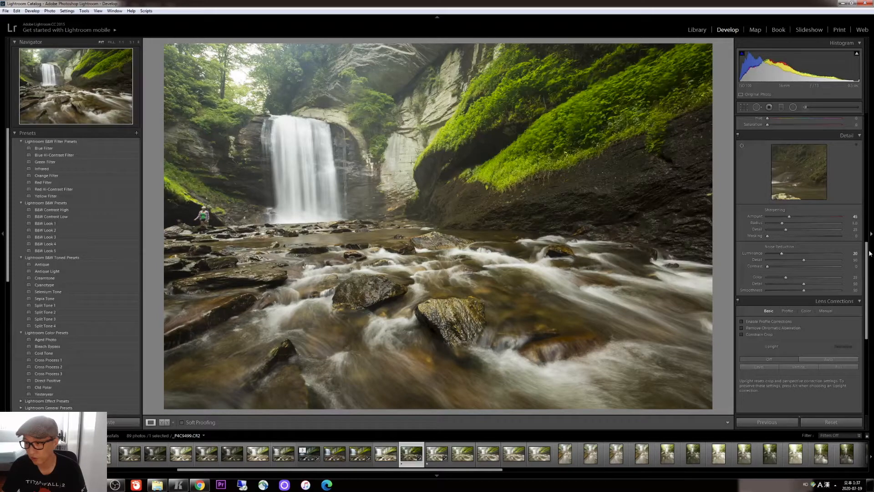
Step: Toggle the lens profile corrections on and off to compare distortion and vignetting, leaving them disabled
left_click_drag(868, 246, 869, 282)
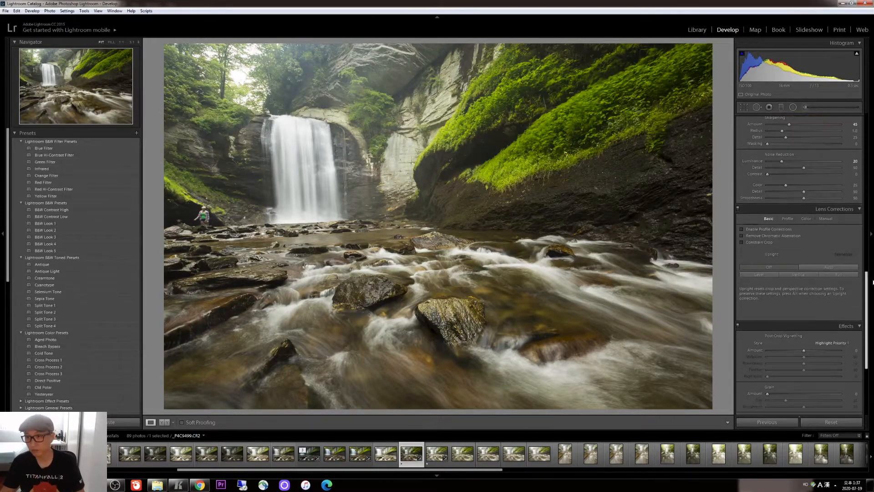
left_click(742, 229)
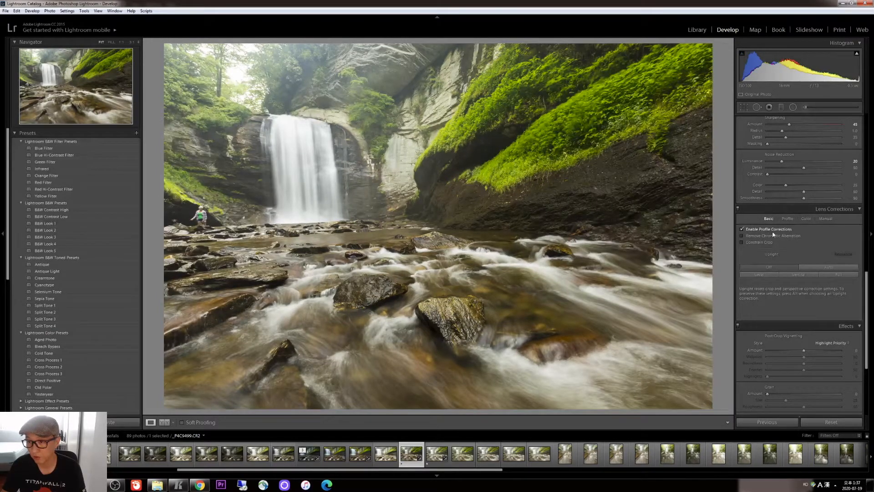
left_click(742, 229)
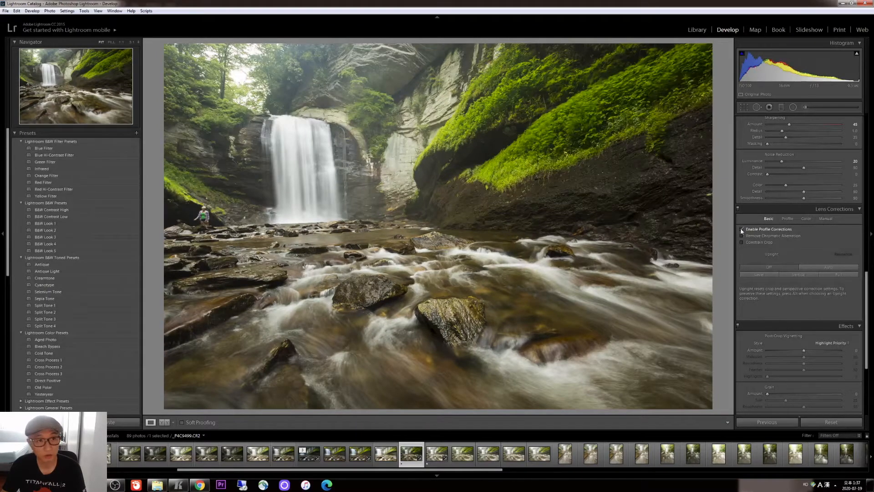
left_click(742, 229)
left_click(742, 230)
left_click(742, 230)
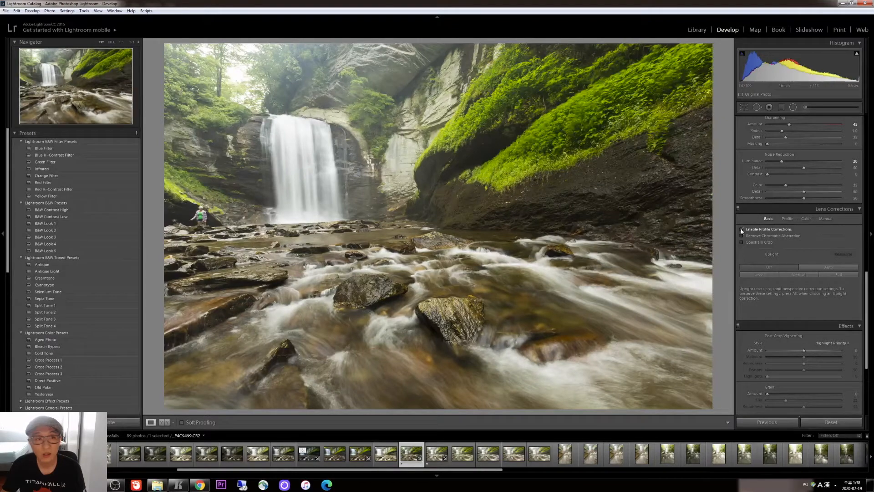
left_click(742, 230)
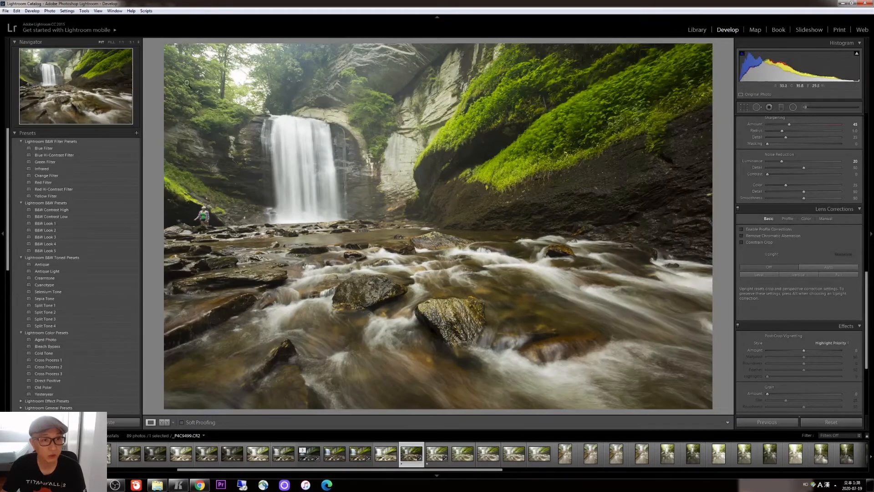
Step: Compare the photo with and without lens profile corrections, leave them off, and enable chromatic aberration removal
left_click(742, 230)
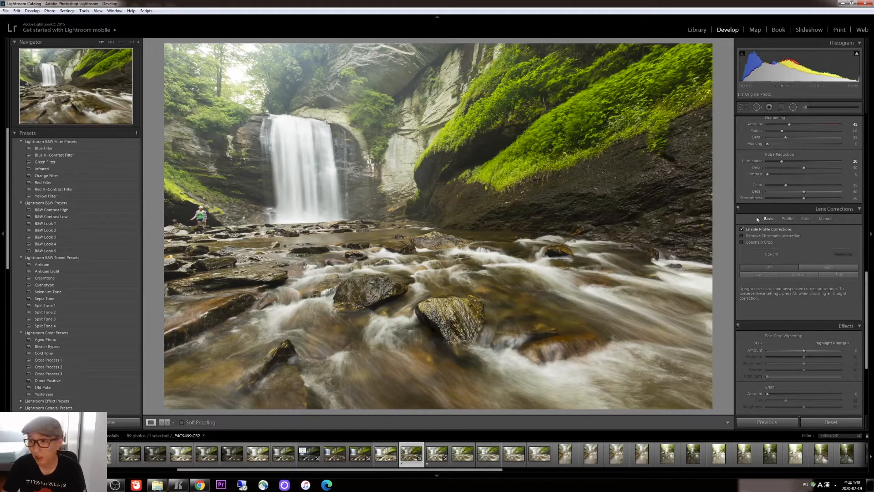
left_click(742, 229)
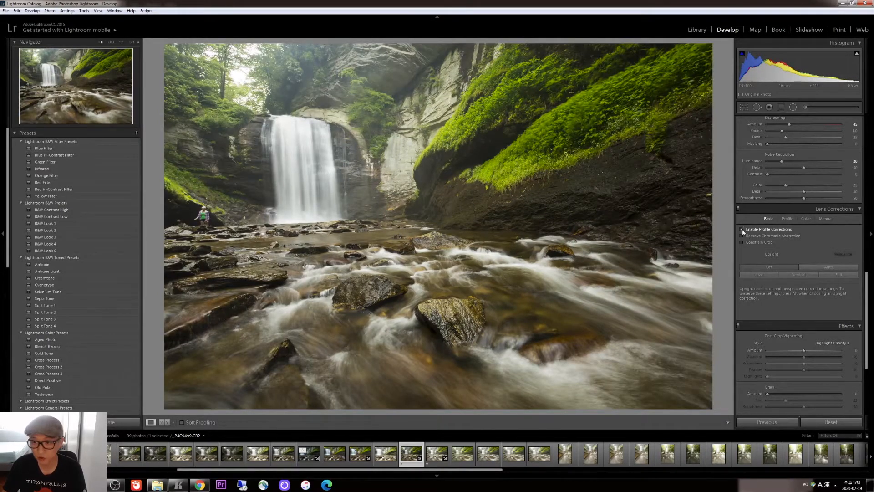
left_click(742, 229)
left_click(742, 229)
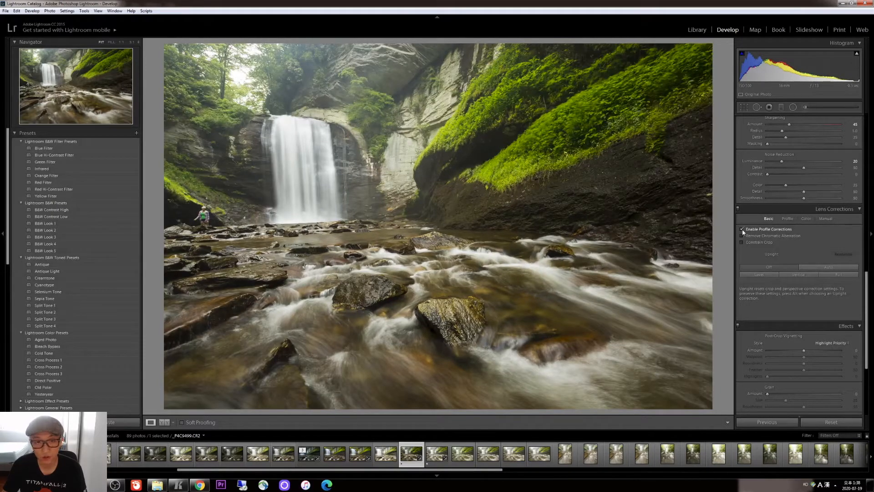
left_click(742, 229)
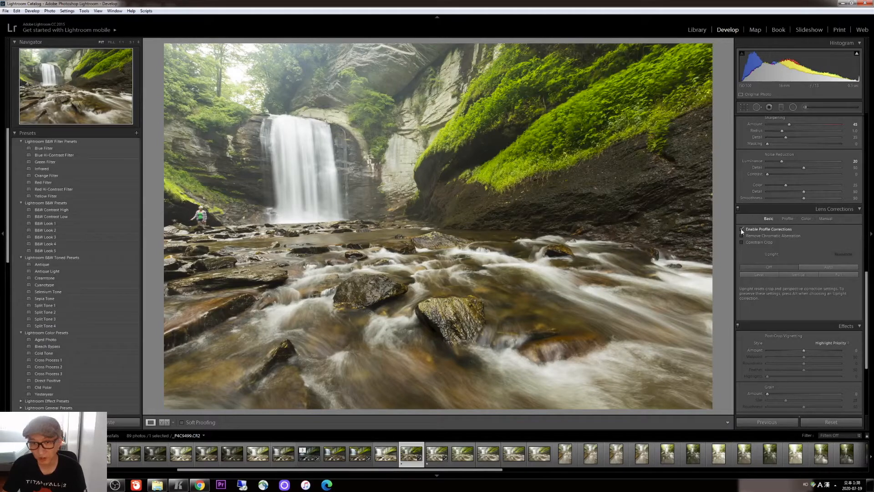
left_click(741, 229)
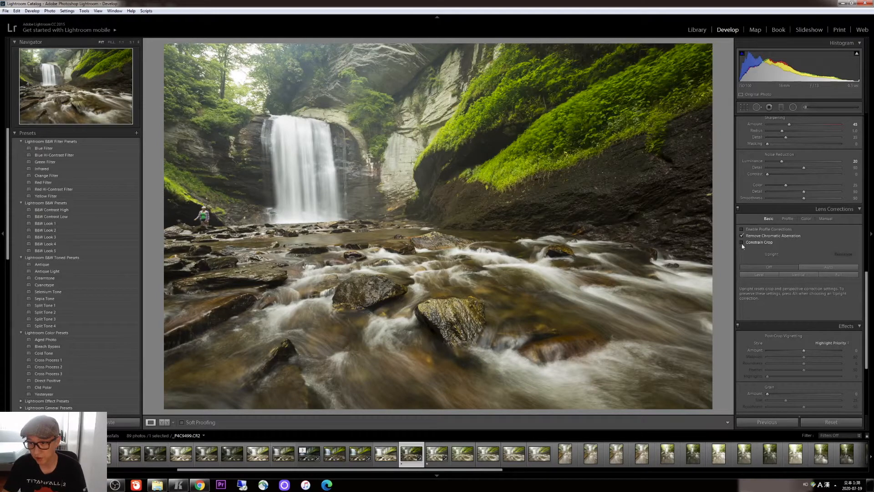
Step: Darken the photo's edges by setting the post-crop vignetting amount to -8
scroll(835, 245, "down", 3)
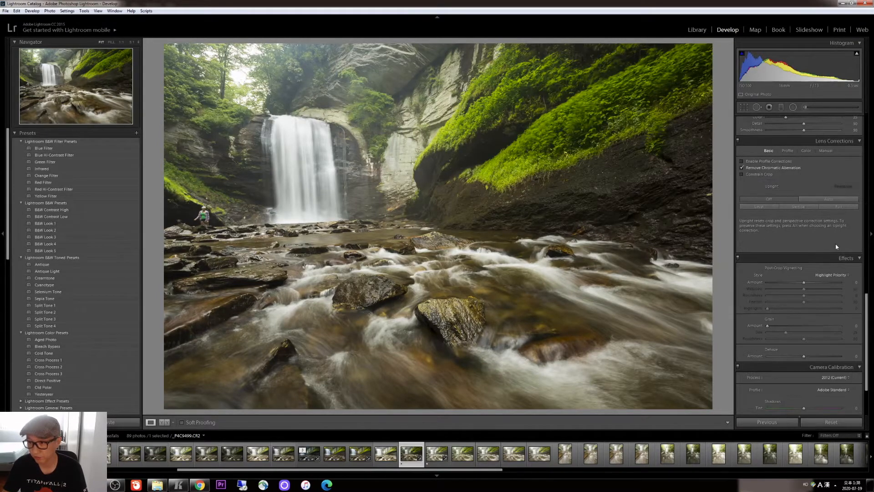
scroll(835, 246, "down", 3)
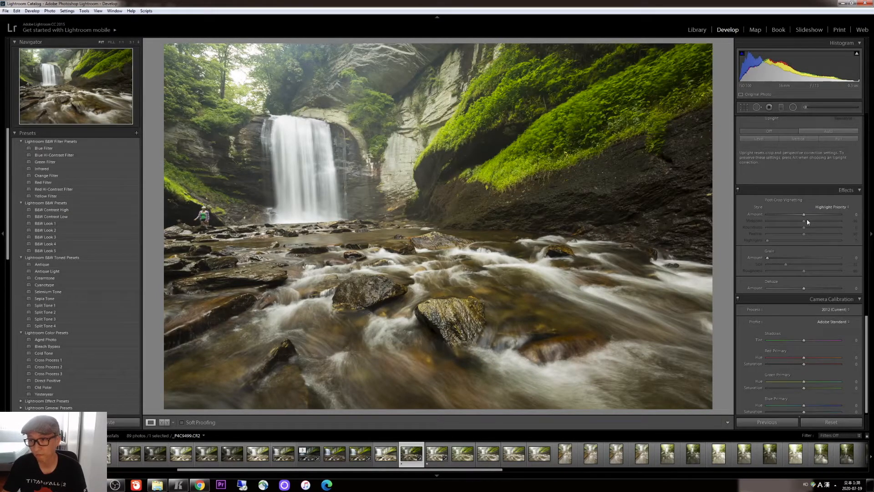
left_click_drag(804, 217, 800, 214)
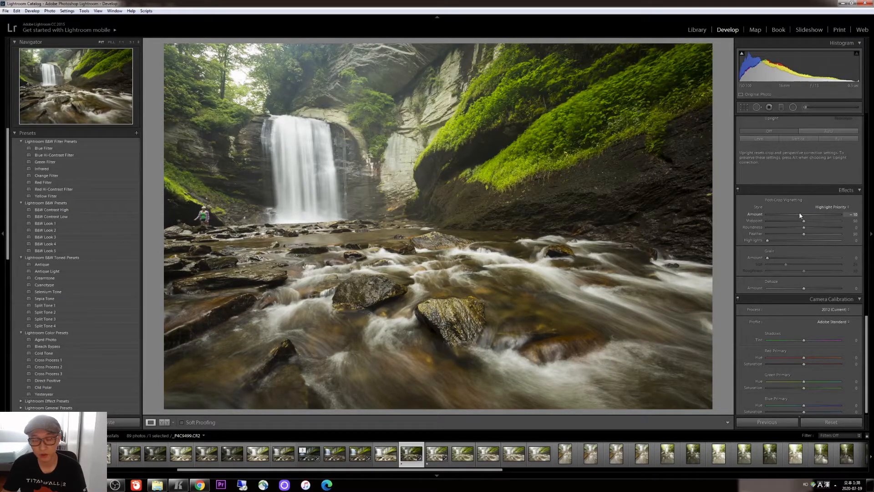
left_click_drag(800, 215, 799, 215)
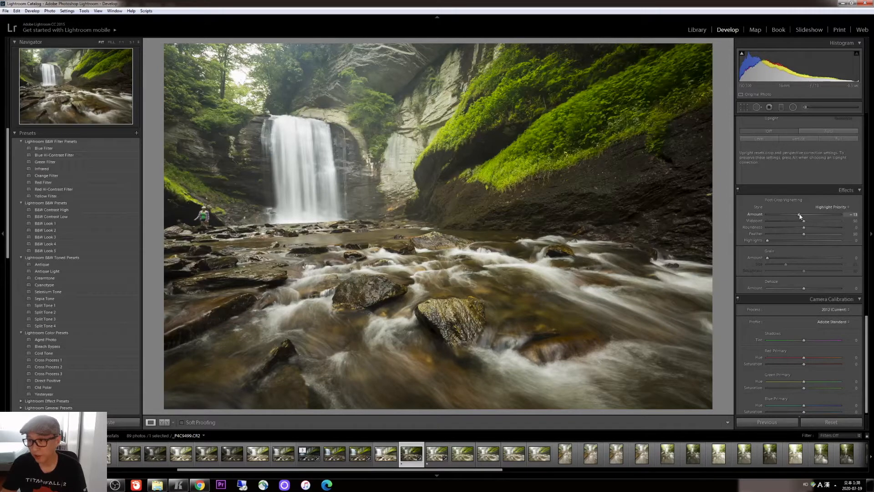
left_click_drag(800, 215, 802, 215)
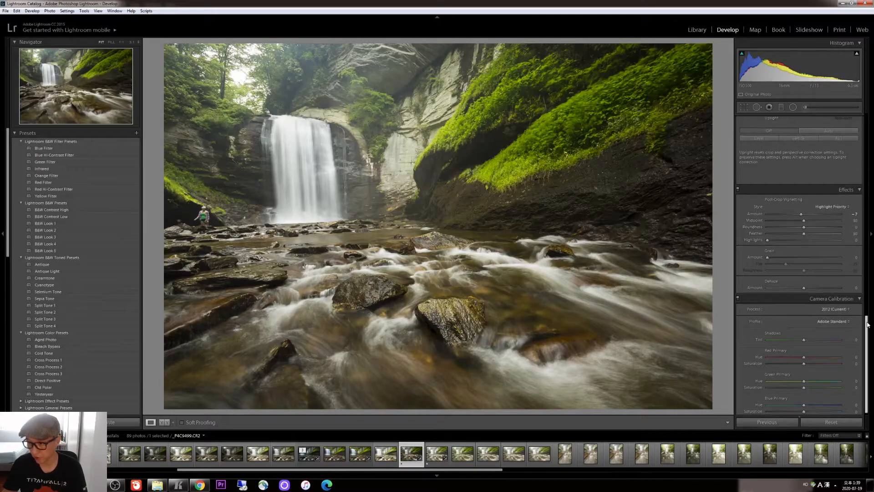
left_click_drag(868, 326, 867, 328)
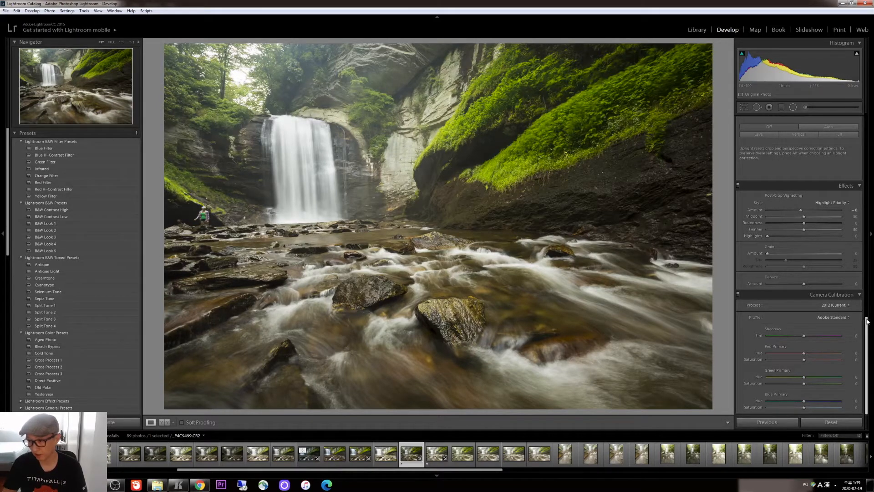
Step: Return to the Library and compare the edited photo with the brighter unedited shot that follows it
left_click_drag(867, 321, 868, 116)
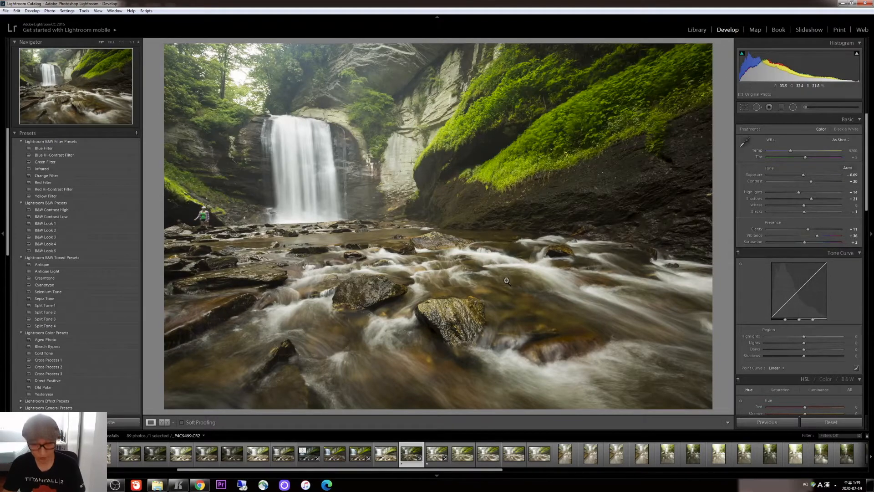
key("e")
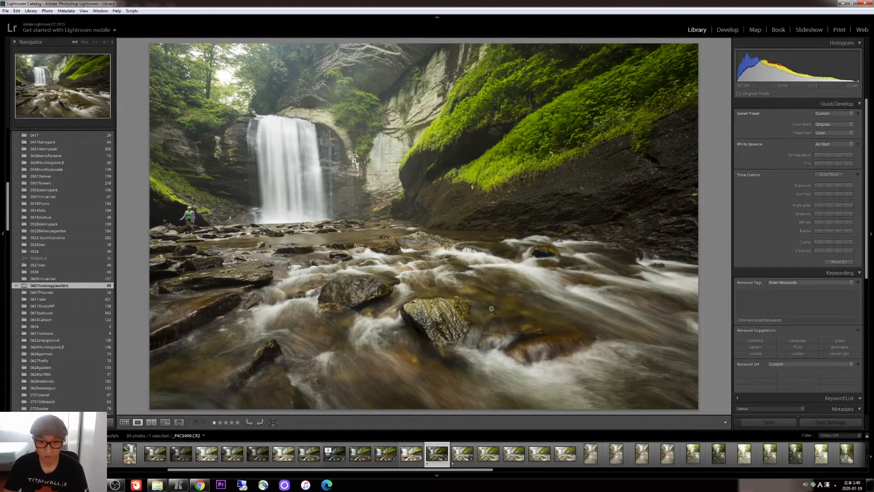
left_click(458, 455)
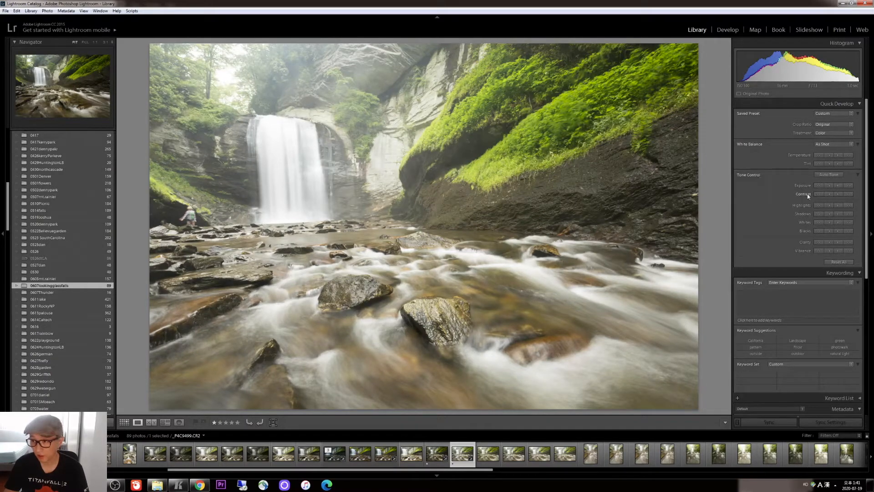
left_click(436, 455)
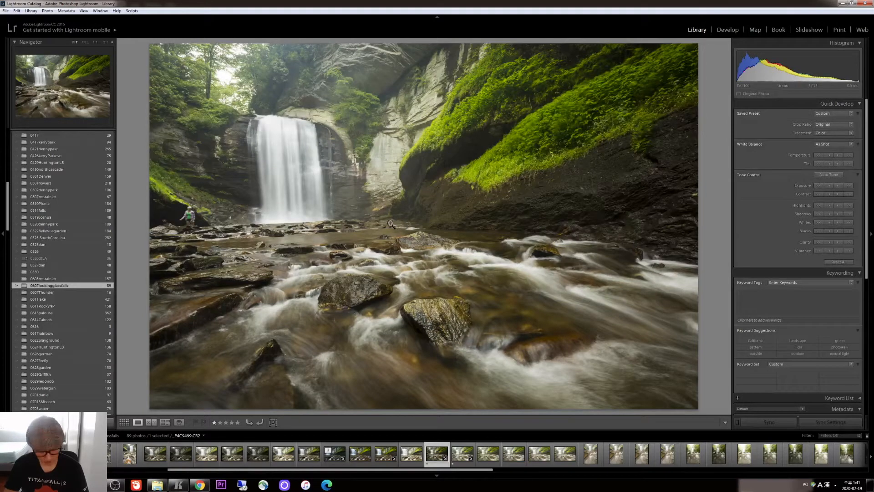
Step: Copy all develop settings from _P4C9499.CR2, paste them onto _P4C9500.CR2, and lower the second photo's exposure to -1.09
key("ctrl+shift+c")
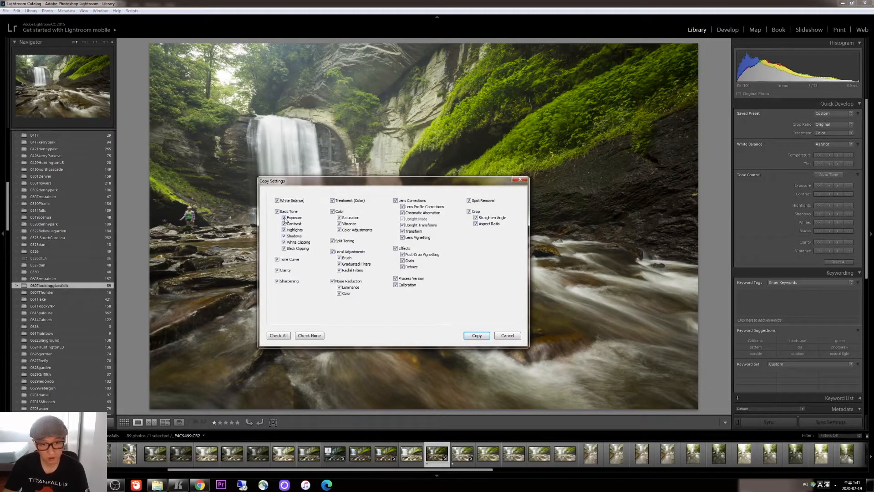
left_click(476, 336)
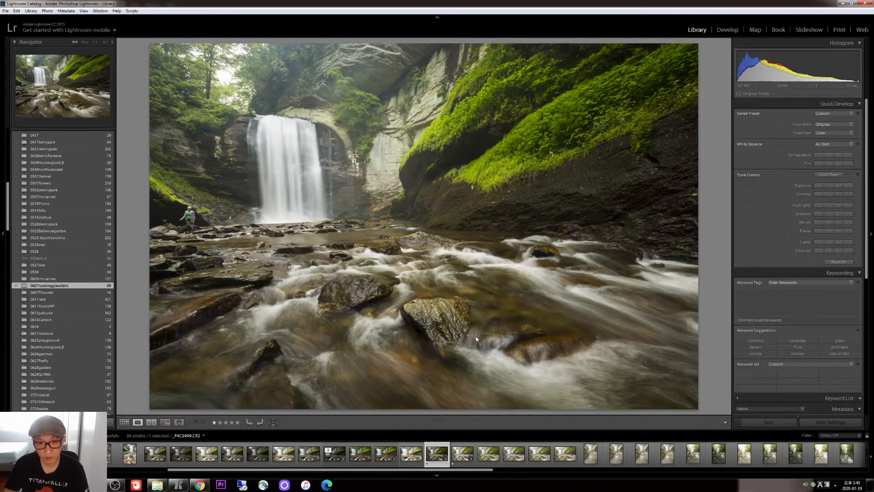
left_click(459, 458)
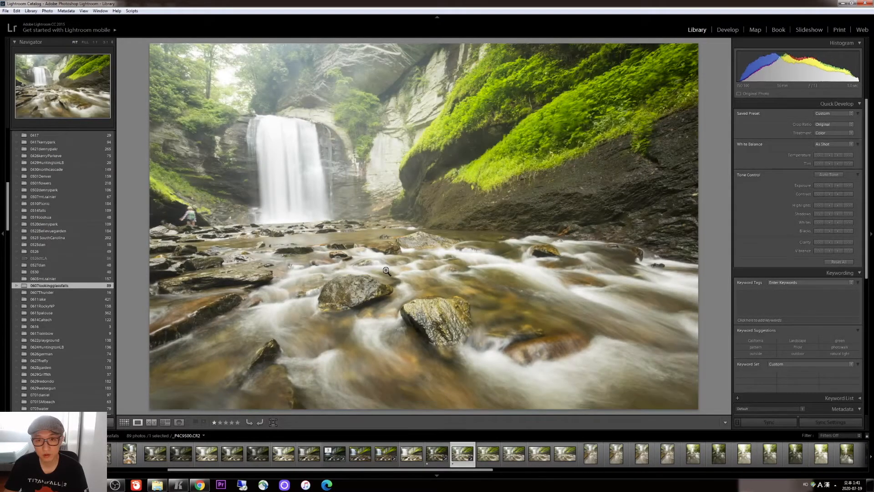
left_click(436, 454)
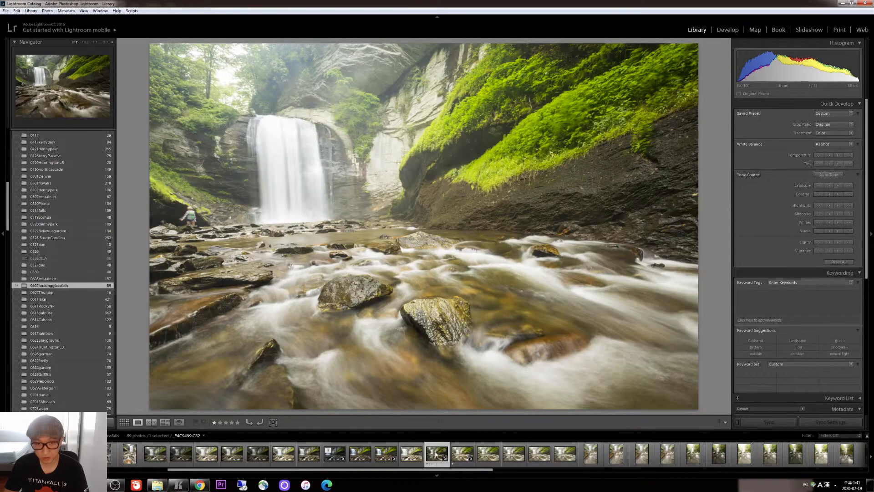
key("Right")
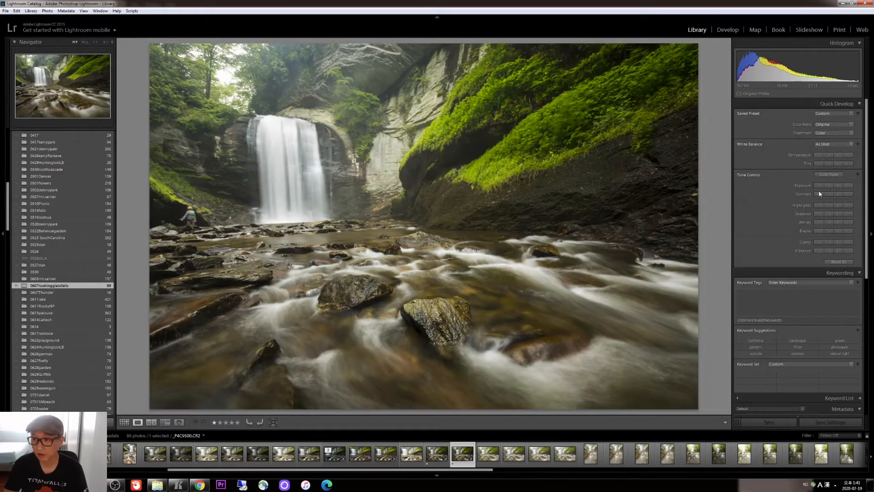
Step: Compare _P4C9499.CR2 and _P4C9500.CR2 in the Develop module, checking how closely their brightness and color match
key("d")
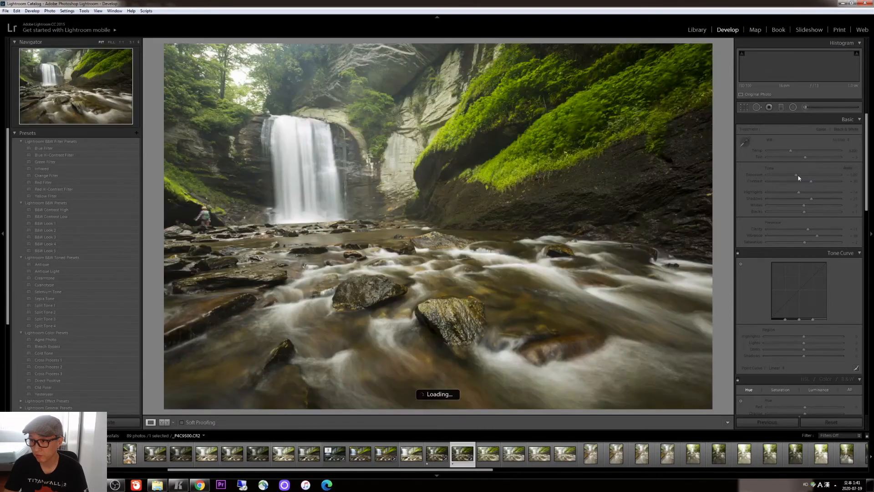
left_click(432, 457)
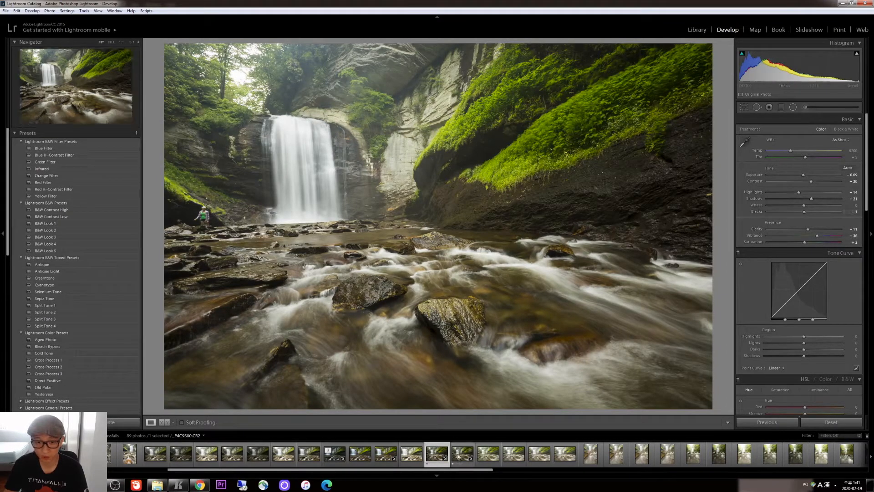
left_click(460, 455)
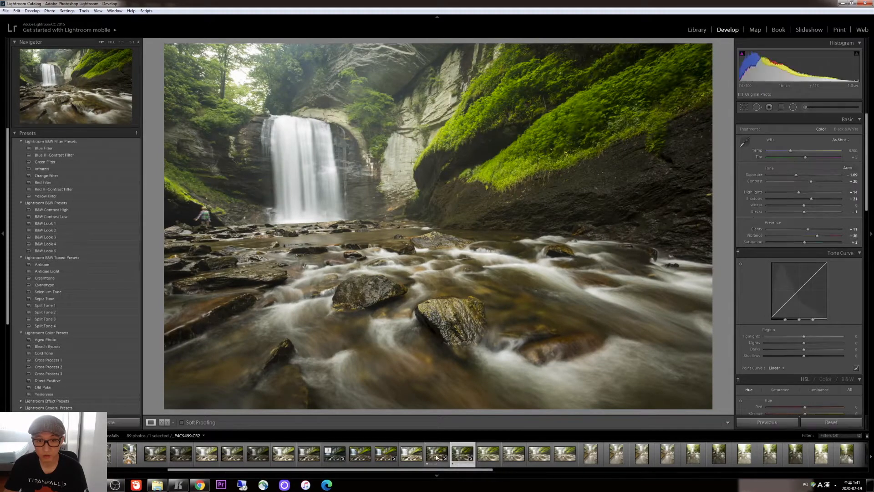
left_click(436, 455)
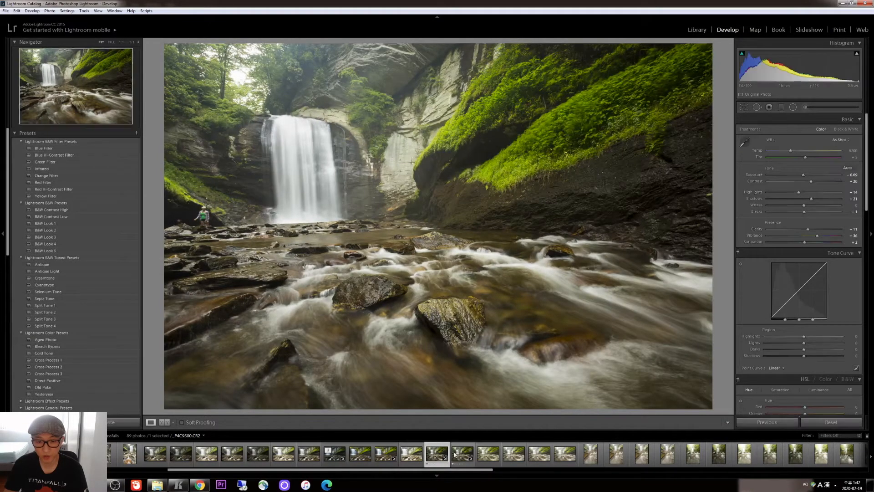
left_click(457, 455)
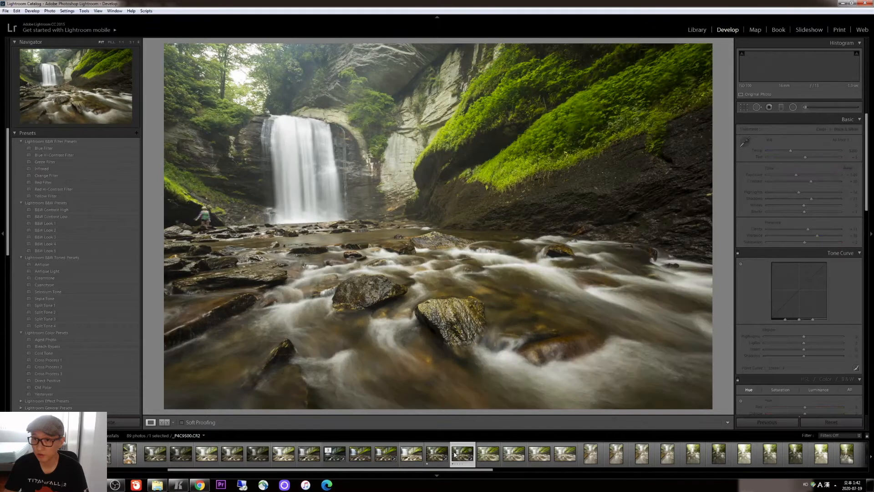
left_click(435, 455)
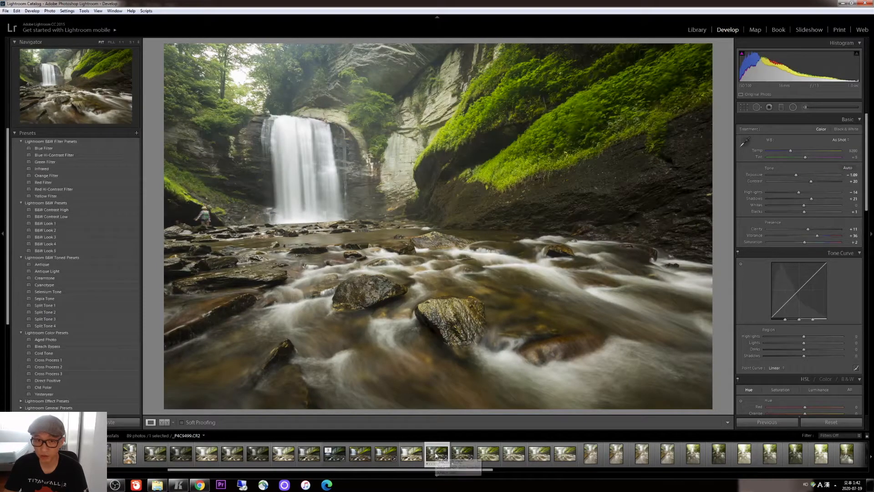
left_click(460, 455)
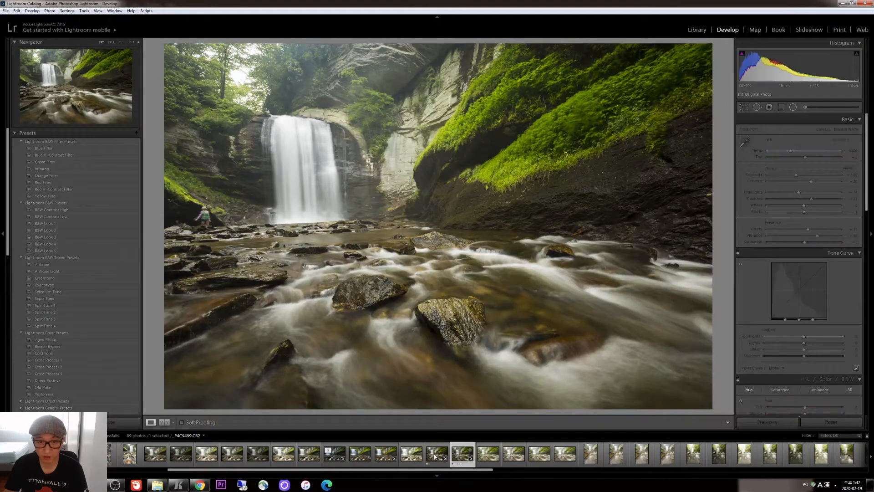
Step: Open the edited photo _P4C9499.CR2 in Adobe Photoshop CC for further editing
left_click(436, 456)
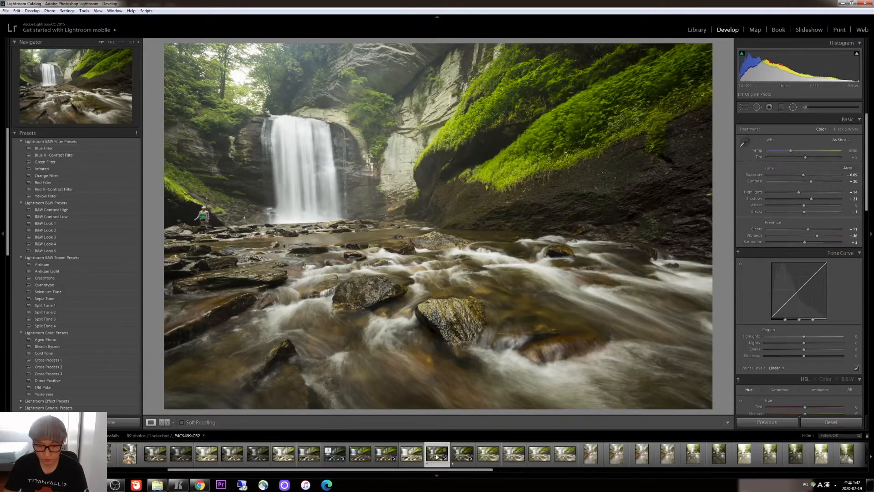
right_click(436, 455)
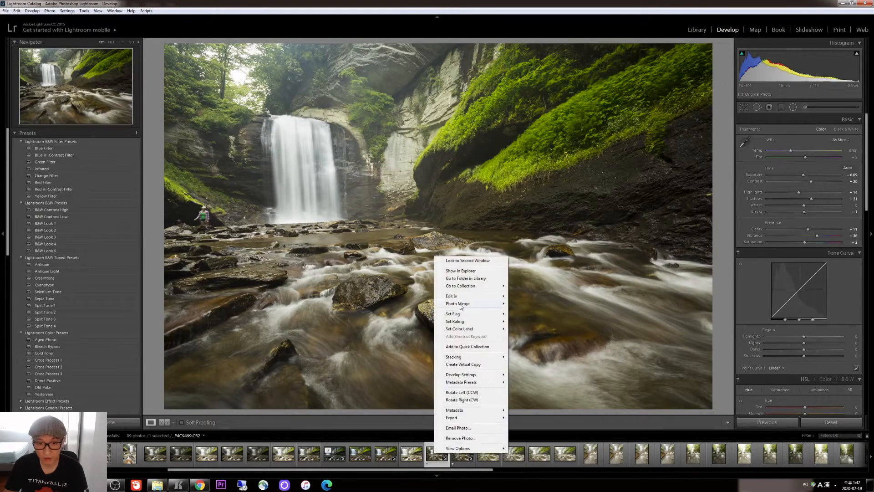
mouse_move(457, 296)
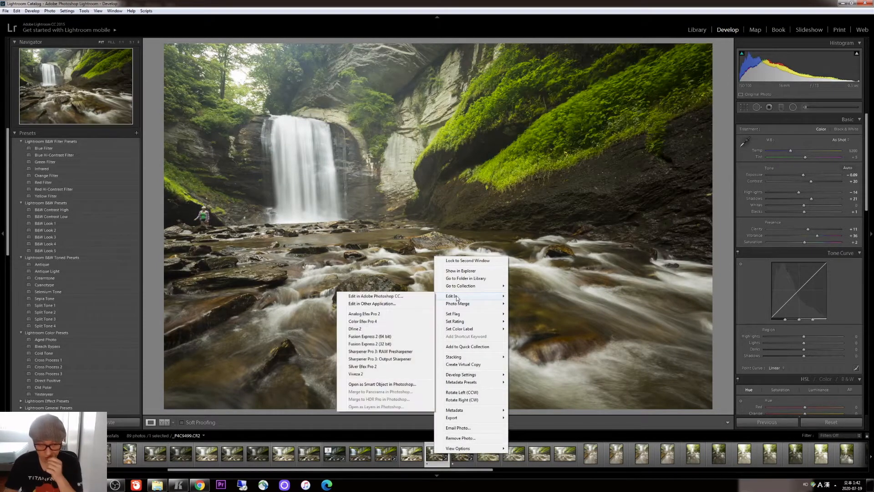
left_click(372, 297)
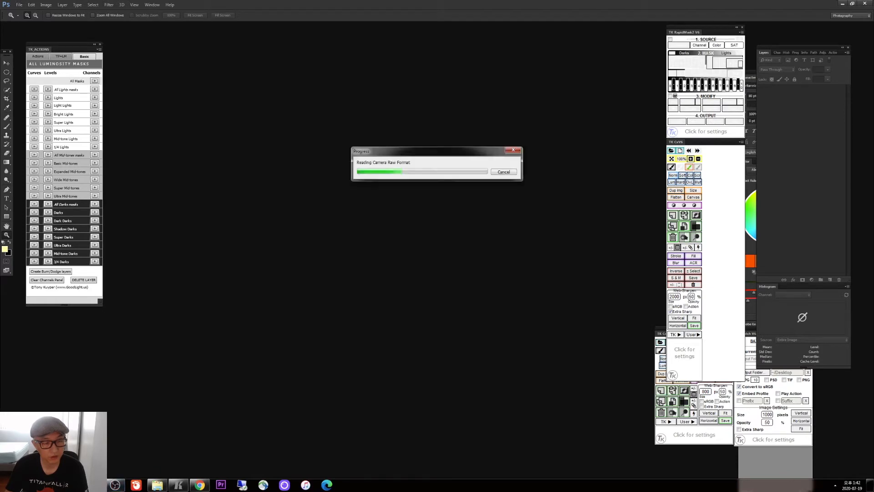
mouse_move(116, 484)
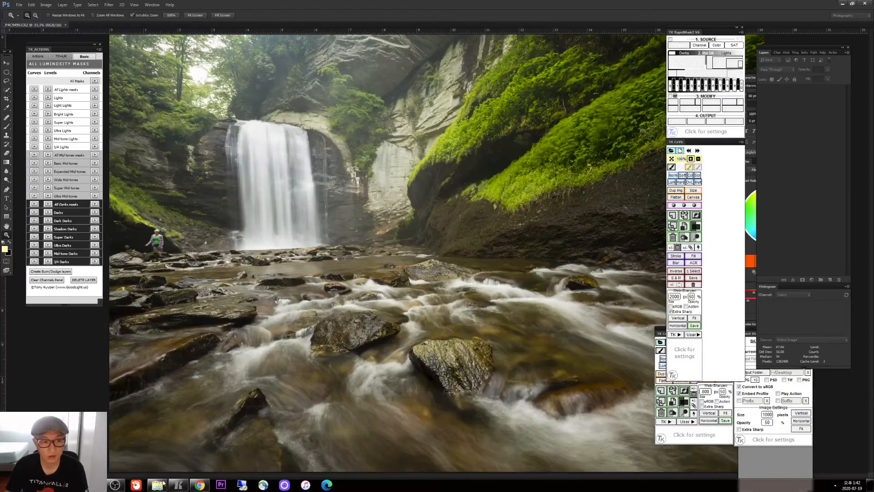
Step: Switch back to Lightroom and open the matched second exposure, _P4C9500.CR2, in Adobe Photoshop CC
key("alt+Tab")
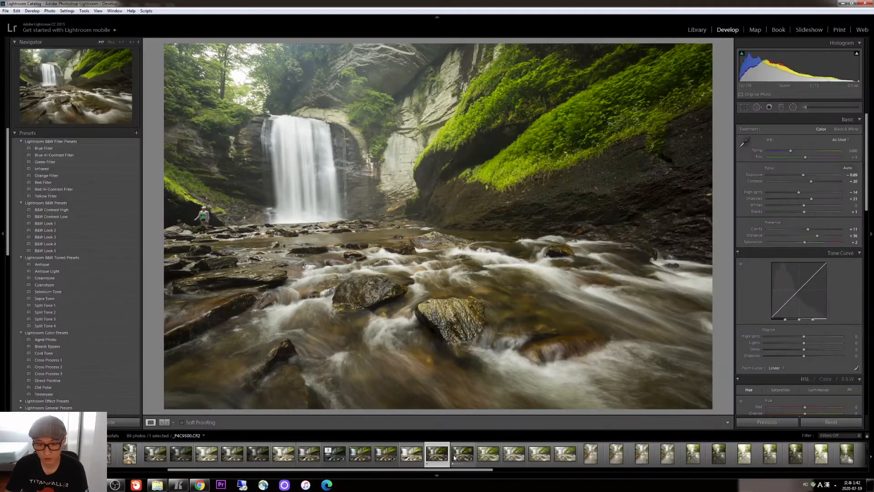
left_click(463, 453)
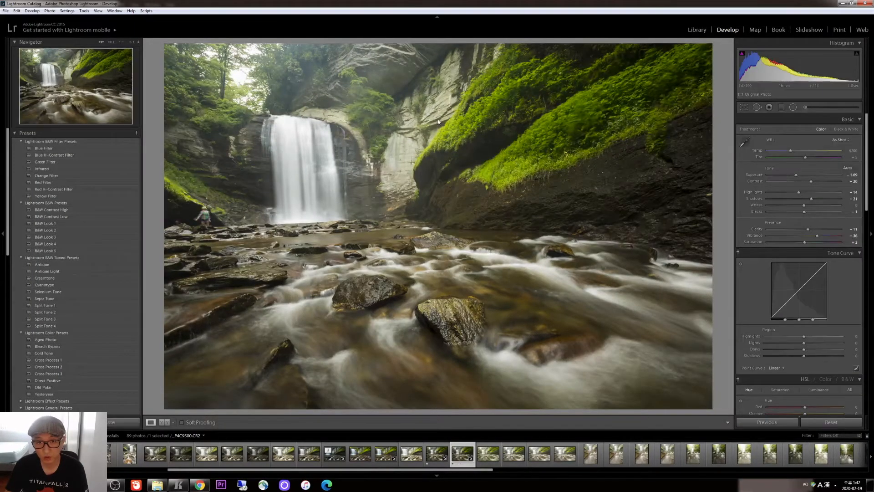
right_click(438, 121)
mouse_move(444, 171)
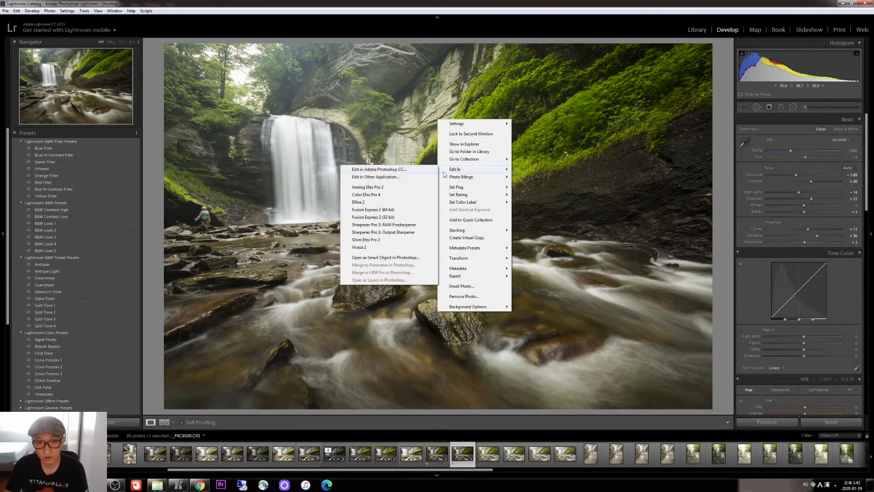
left_click(407, 172)
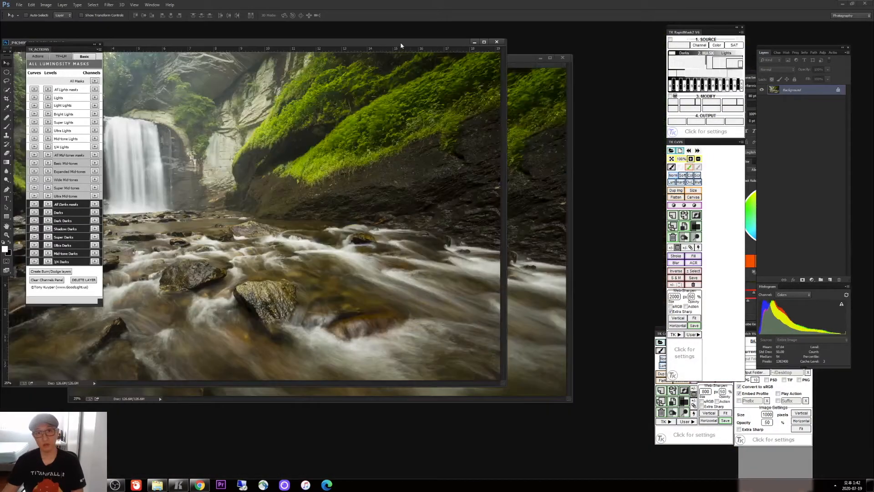
Step: Arrange the two floating photo windows so they overlap with both reachable, and bring _P4C9500.CR2 to the front
left_click_drag(403, 46, 557, 51)
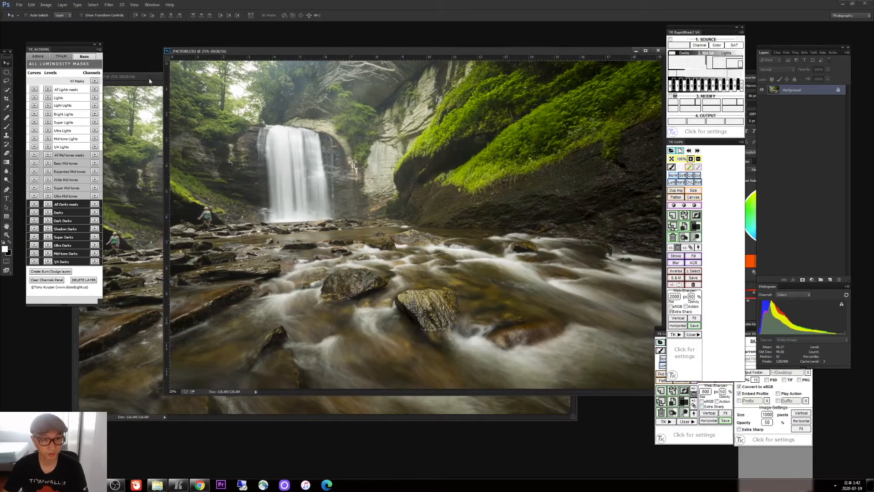
left_click_drag(149, 81, 175, 80)
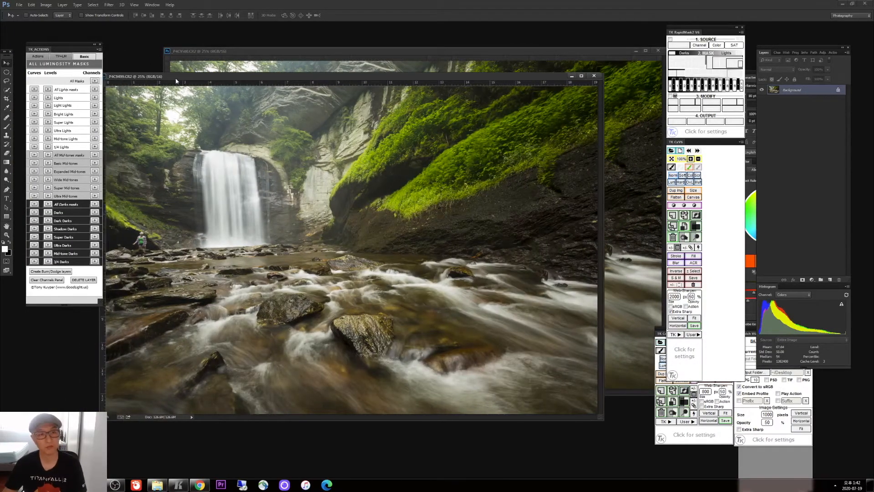
left_click(237, 53)
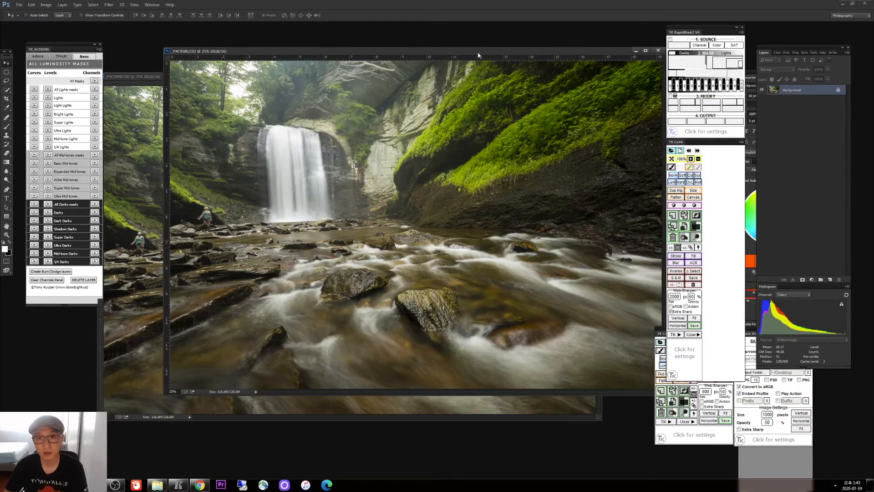
left_click_drag(478, 55, 475, 46)
left_click(122, 158)
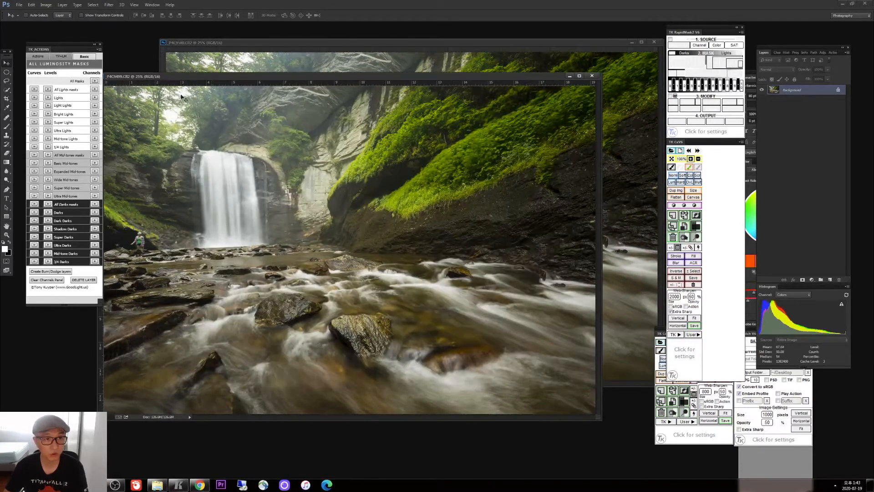
left_click(348, 42)
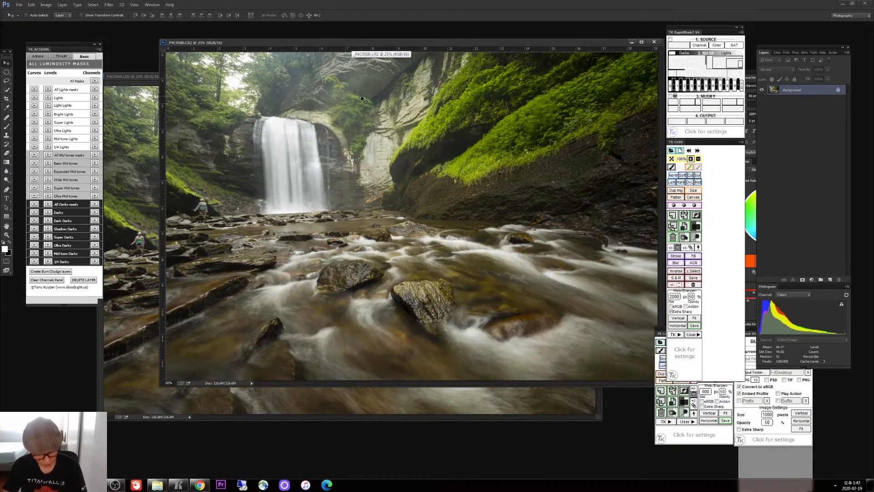
Step: Copy the entire _P4C9500.CR2 image and paste it as a new layer into the _P4C9499.CR2 document
key("ctrl+a")
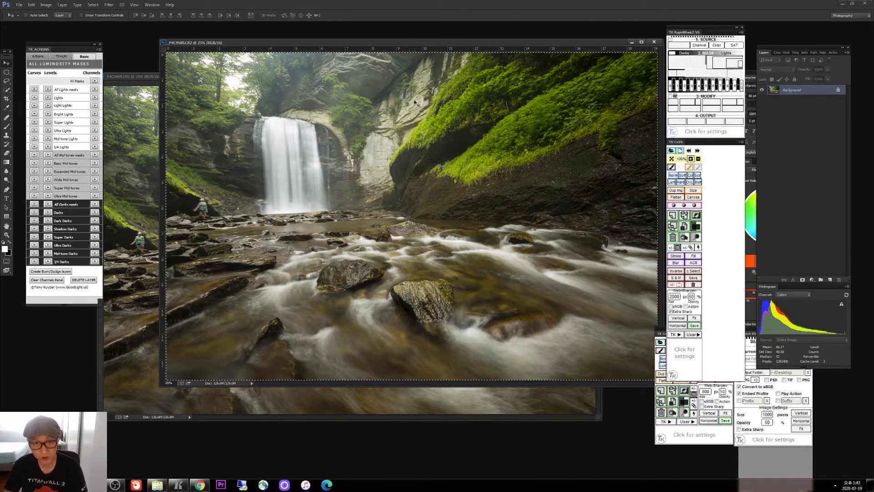
left_click(137, 117)
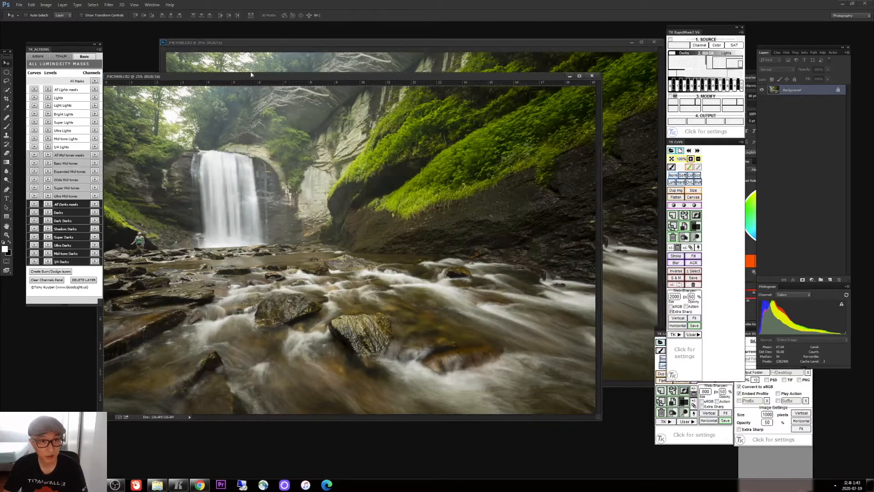
left_click_drag(264, 79, 277, 38)
key("ctrl+v")
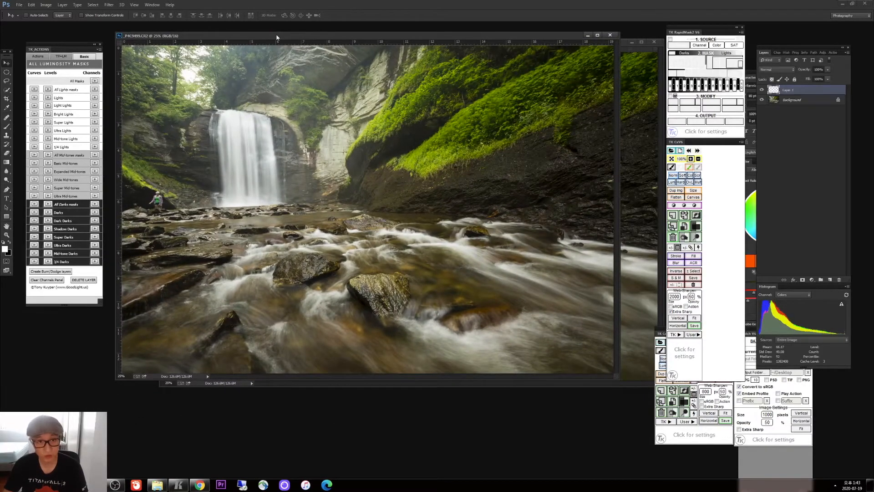
Step: Compare the pasted exposure with the Background by toggling Layer 1's visibility, leaving the layer shown
left_click(762, 90)
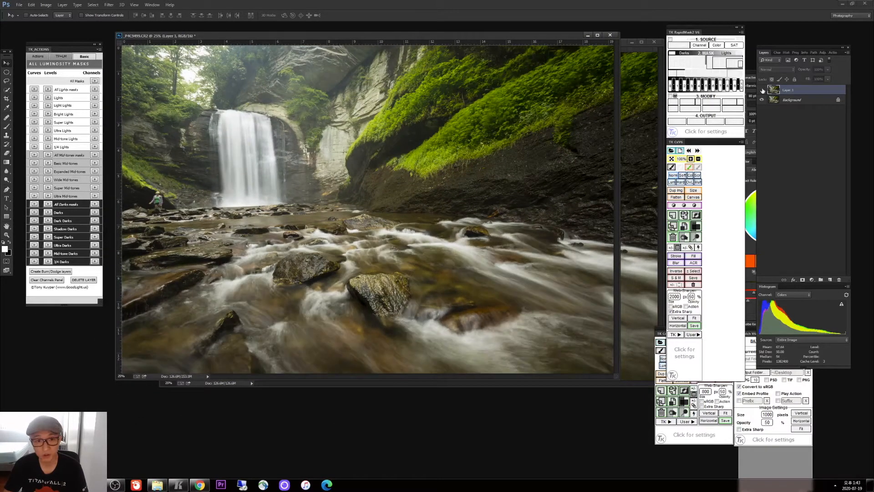
left_click(763, 91)
left_click(762, 90)
left_click(763, 90)
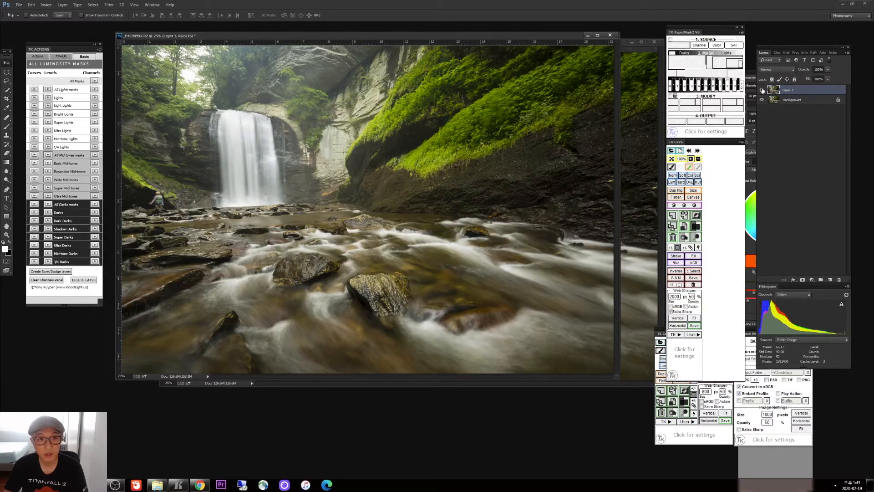
left_click(762, 90)
left_click(763, 91)
left_click(763, 90)
left_click(763, 90)
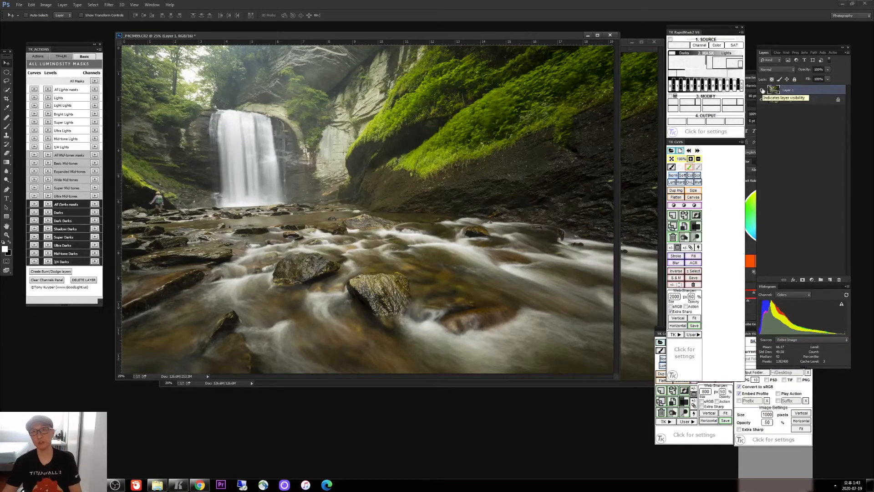
Step: Enlarge the document window, convert the locked Background into a regular layer, and select it together with Layer 1
left_click_drag(470, 36, 472, 63)
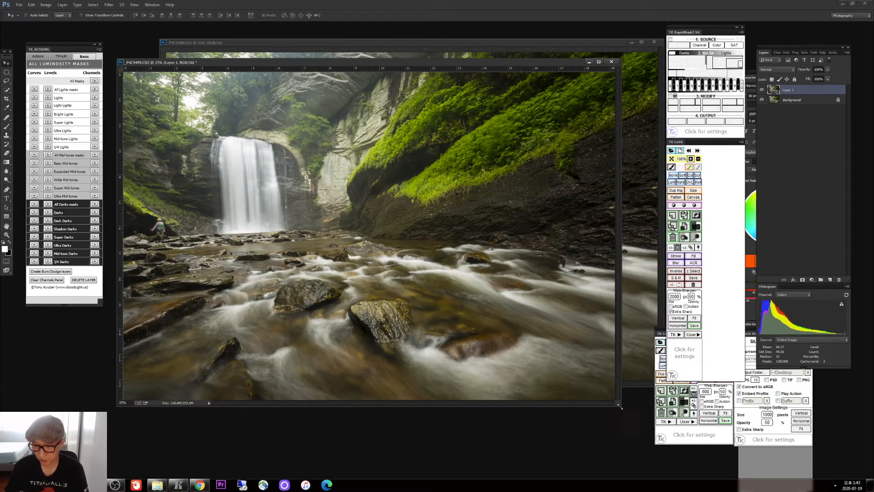
left_click_drag(621, 407, 632, 430)
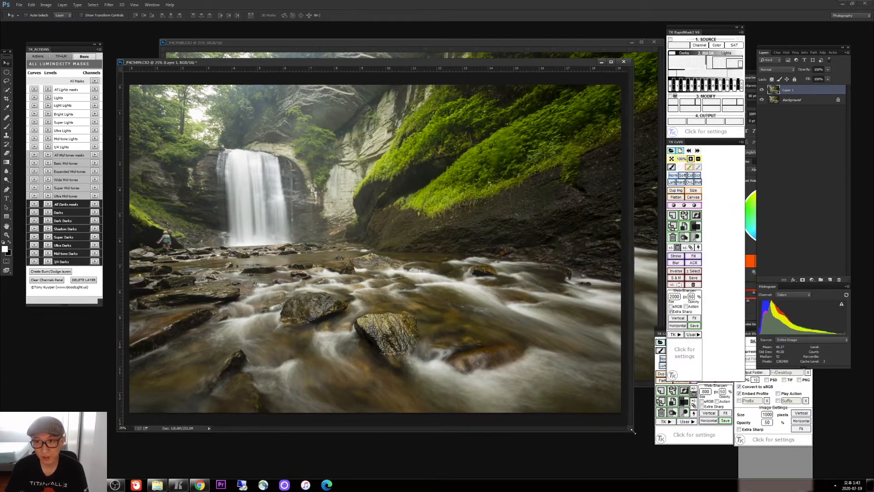
double_click(836, 100)
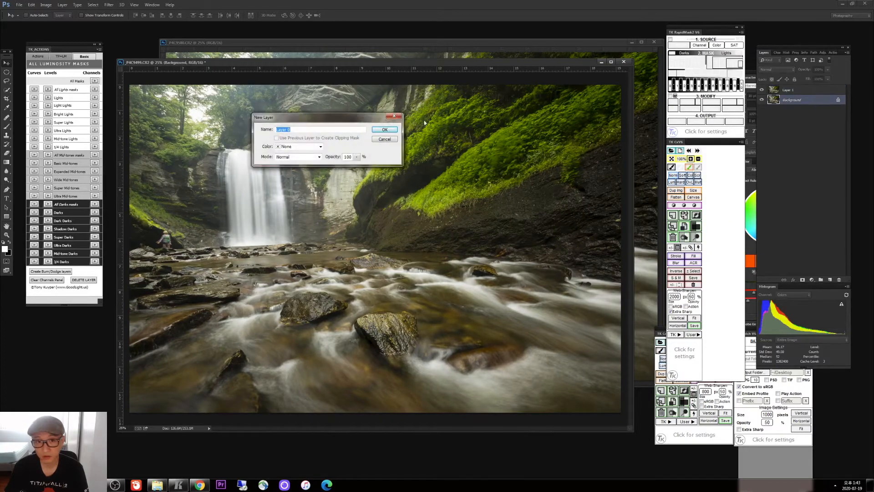
left_click(394, 131)
left_click(799, 91, "shift")
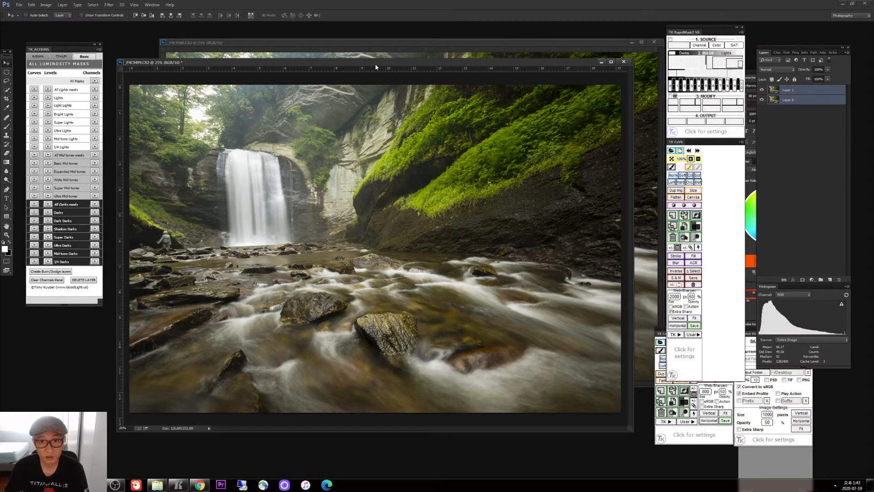
Step: Check how well the two exposures line up by repeatedly hiding and showing Layer 1
left_click(762, 90)
left_click(762, 90)
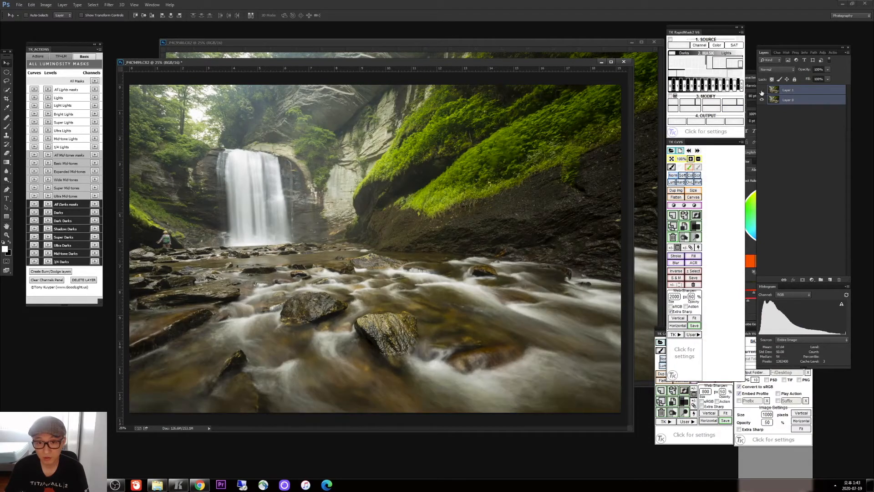
left_click(762, 91)
left_click(761, 90)
left_click(762, 90)
left_click(761, 90)
left_click(761, 90)
left_click(762, 90)
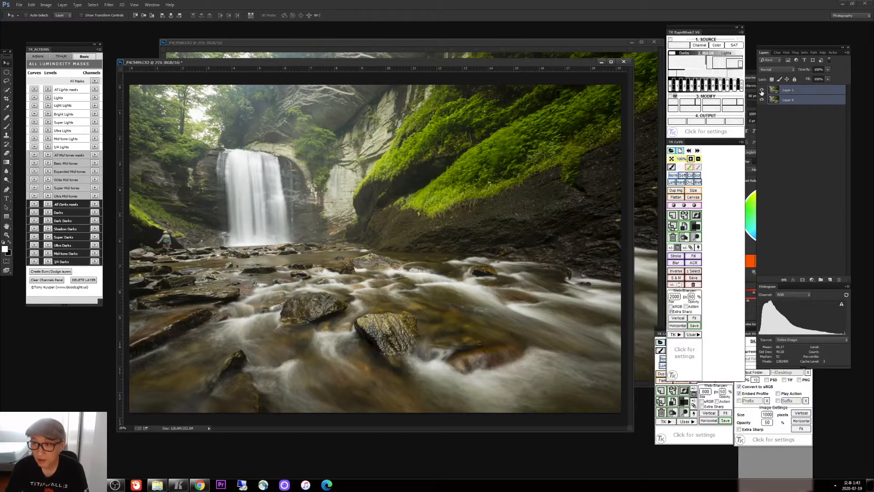
left_click(762, 90)
left_click(762, 90)
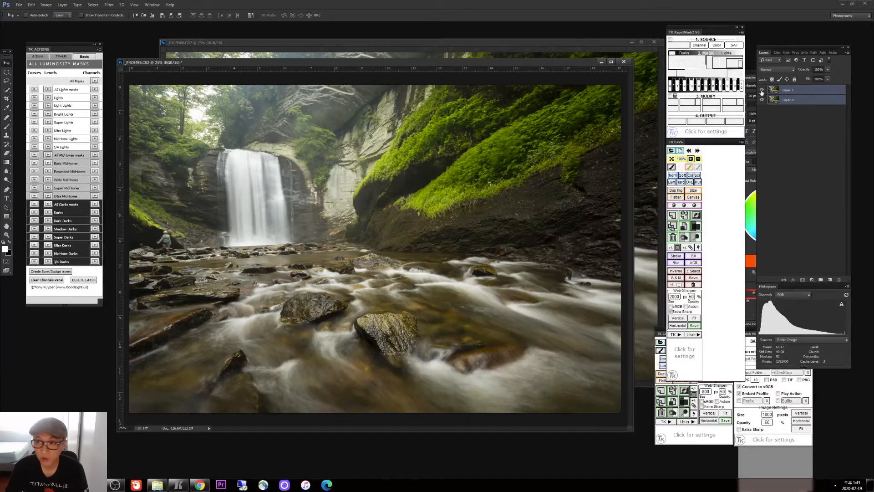
left_click(762, 91)
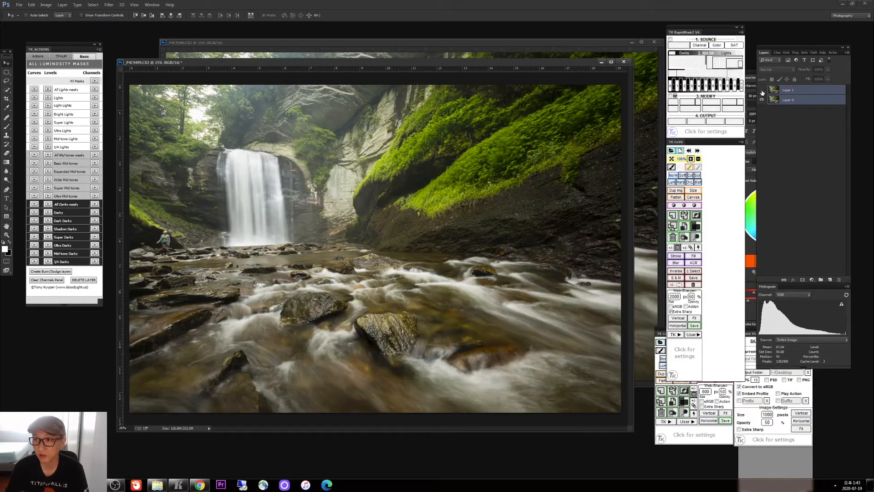
left_click(761, 90)
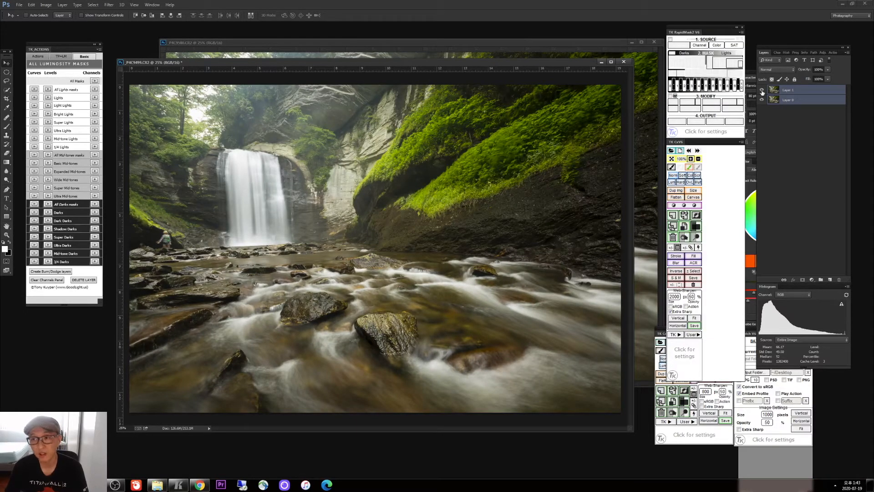
Step: Auto-align the two selected layers with the Auto projection, and check the alignment by toggling Layer 1
left_click(33, 5)
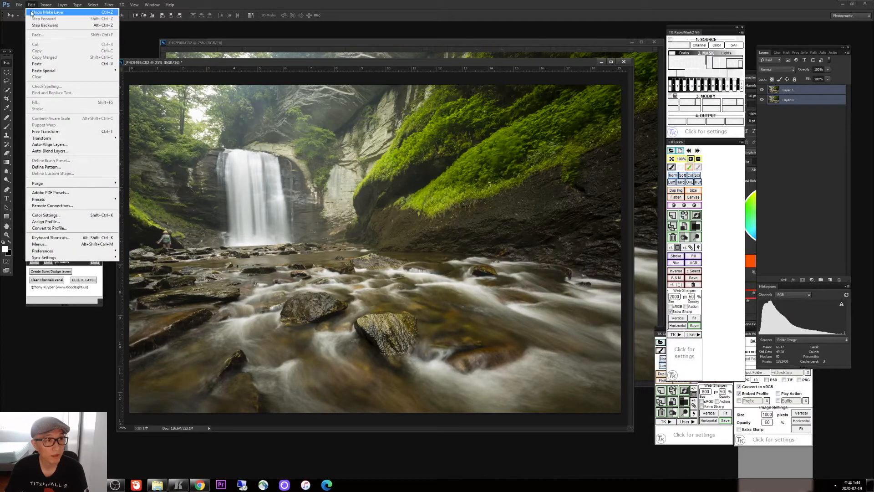
left_click(50, 144)
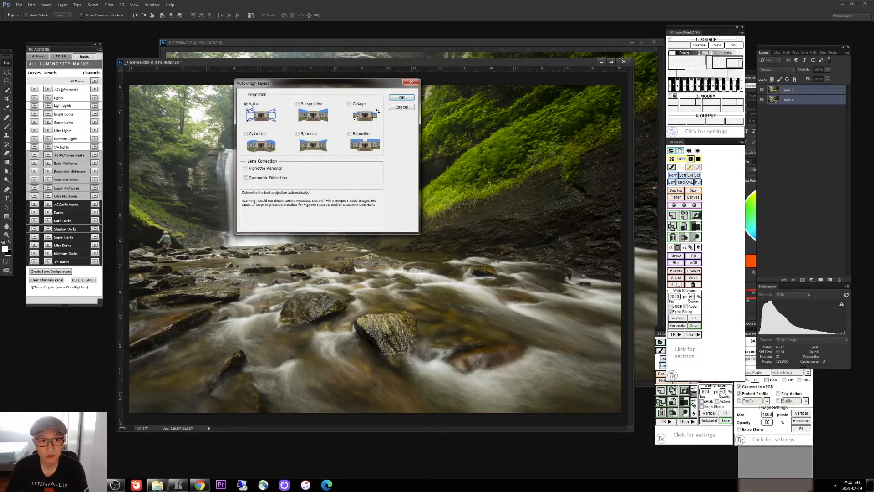
left_click(401, 98)
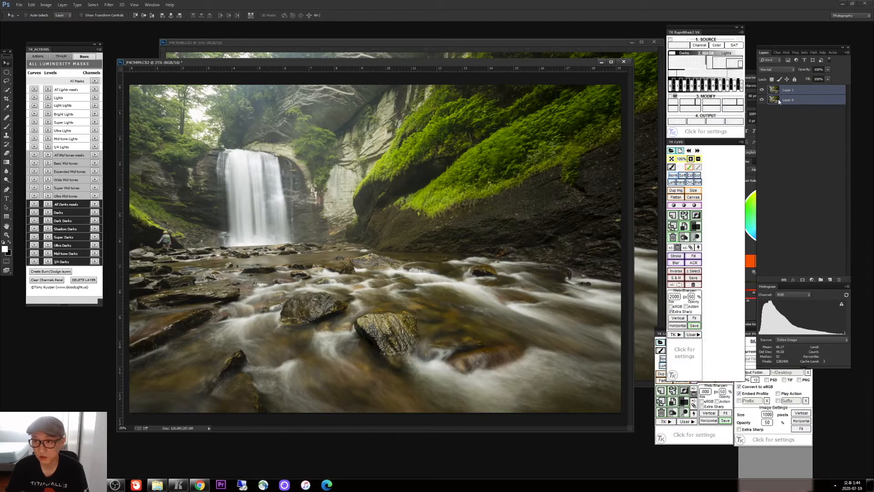
left_click(761, 91)
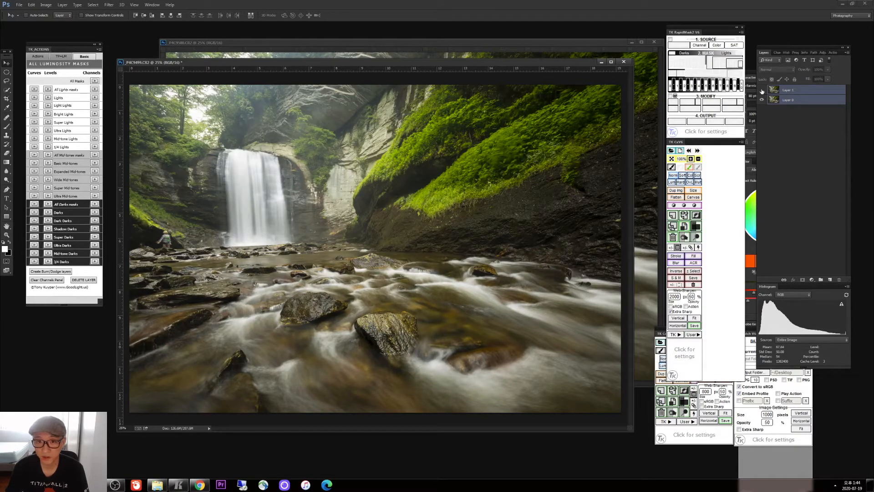
left_click(762, 91)
Step: Move the document window higher in the workspace and add a white layer mask to Layer 1 only
left_click_drag(487, 62, 483, 33)
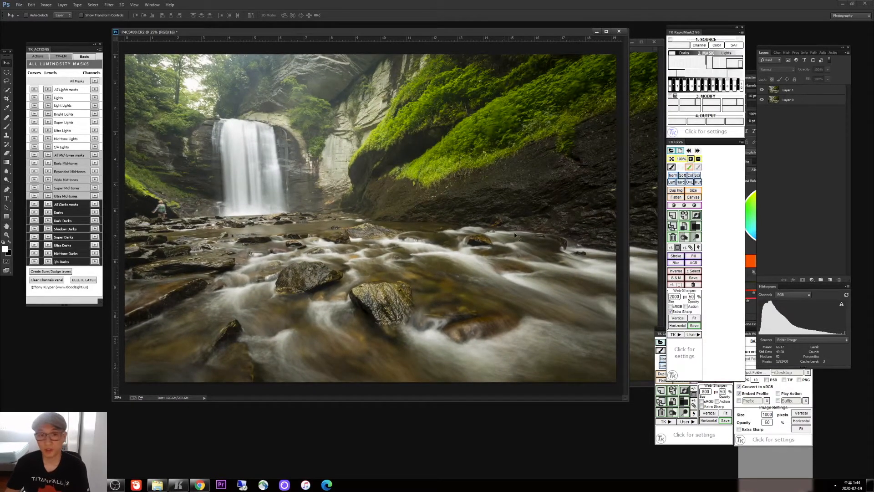
left_click(796, 93)
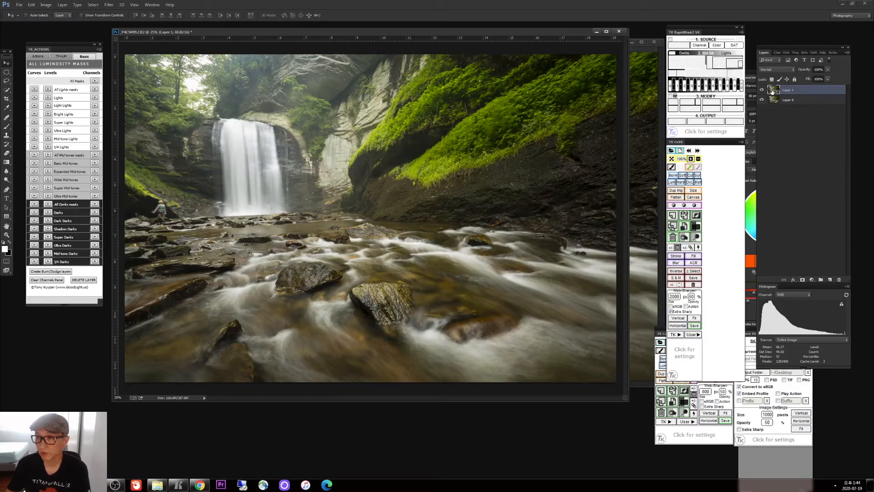
left_click(804, 279)
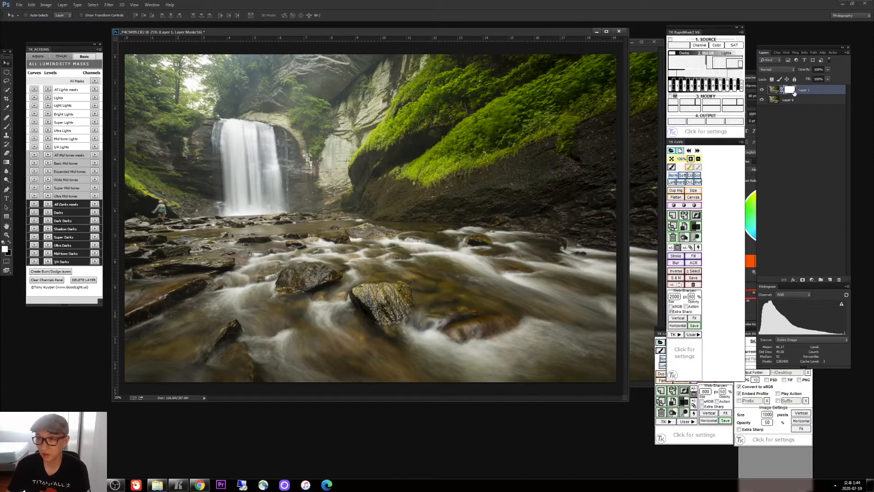
Step: Draw a short vertical black-to-white gradient on Layer 1's mask at the waterfall's base, and check the blend by toggling the layer
left_click(6, 163)
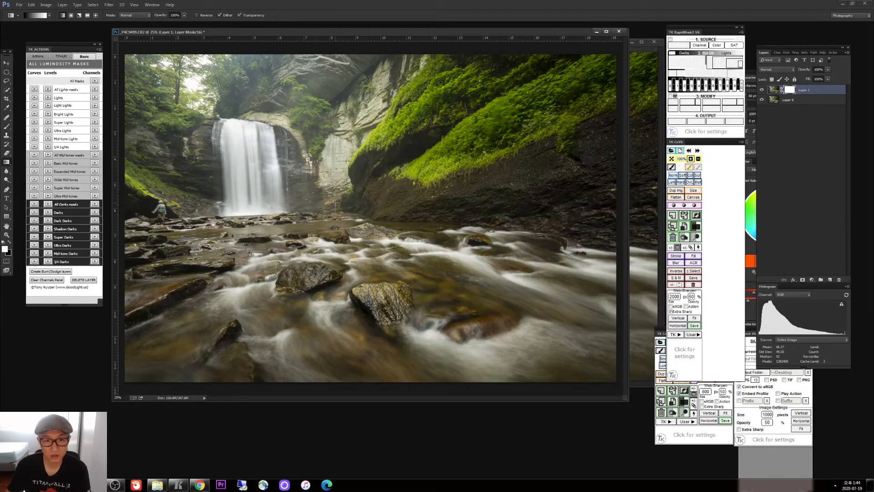
left_click_drag(335, 203, 335, 220)
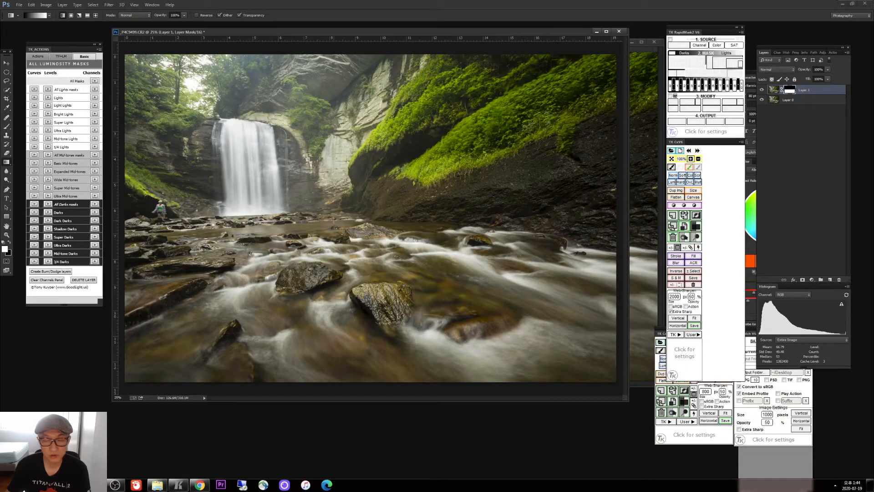
left_click(762, 90)
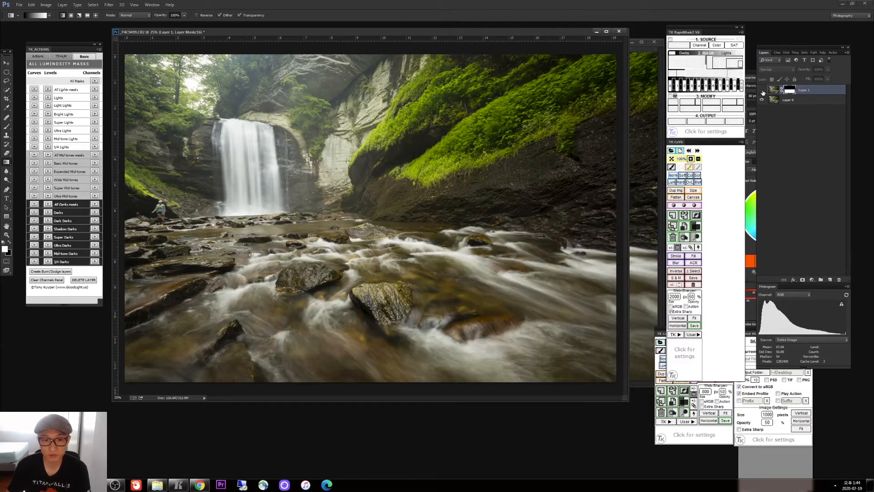
left_click(762, 90)
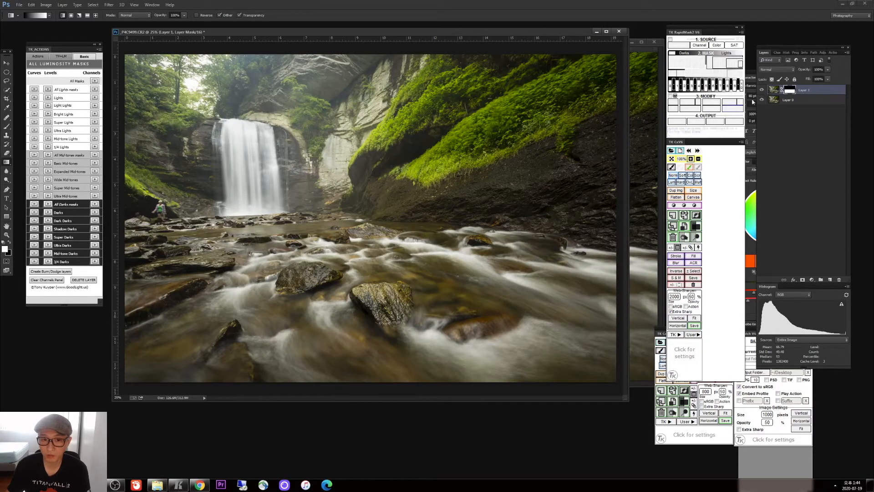
Step: Select Layer 1 together with the layer beneath it and flatten the blended image
left_click(803, 102, "shift")
right_click(802, 102)
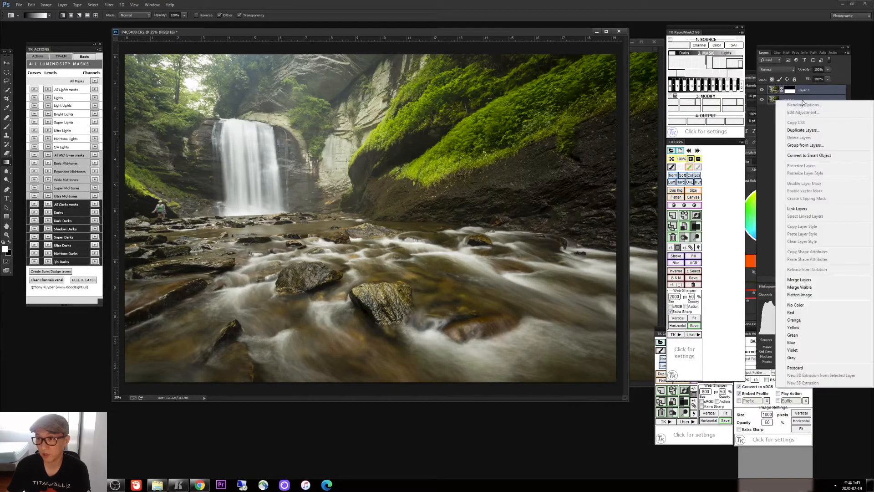
left_click(799, 294)
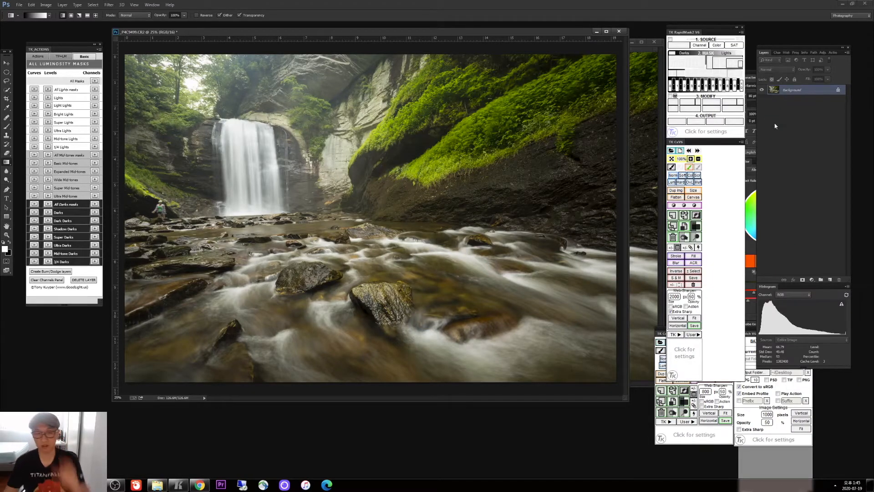
Step: Shift the document window, the TK_ACTIONS luminosity masks panel and the TK RapidMask panel slightly to tidy the workspace
left_click_drag(463, 32, 468, 32)
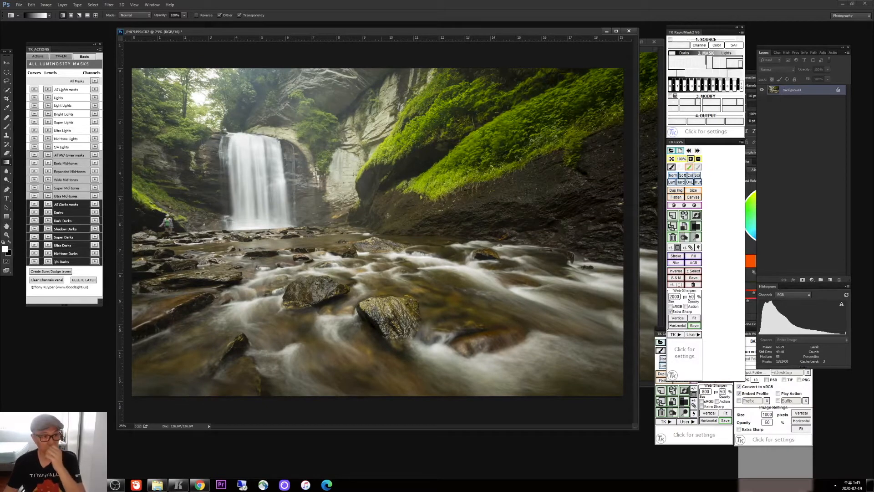
left_click_drag(48, 41, 58, 43)
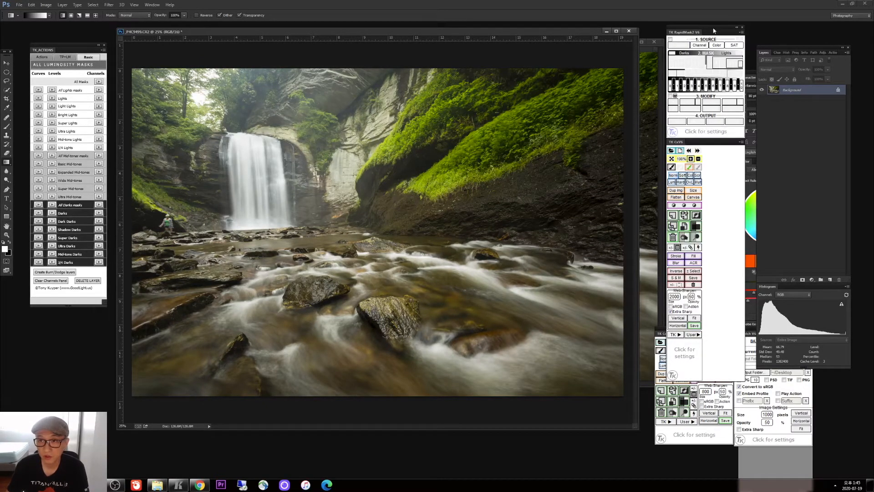
left_click_drag(714, 30, 720, 31)
left_click_drag(50, 48, 62, 44)
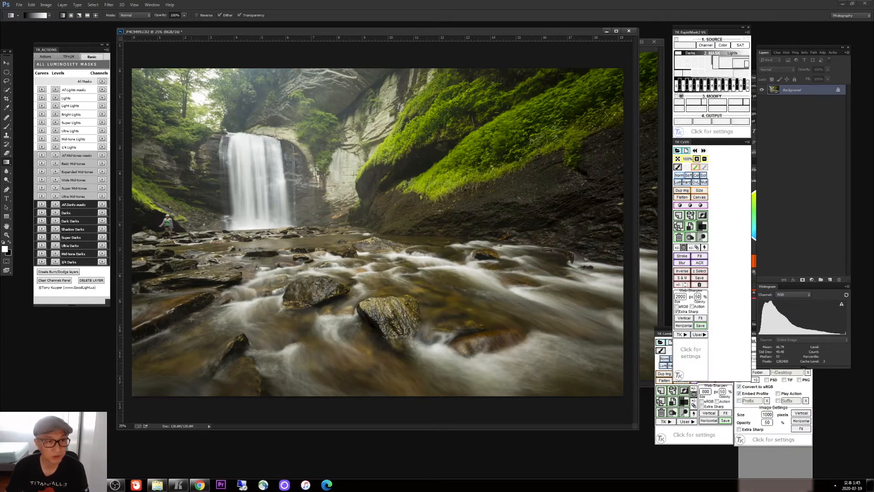
Step: Switch to Chrome to view the goodlight.us tutorials page on luminosity masks, return to Photoshop and nudge the document window
left_click(204, 486)
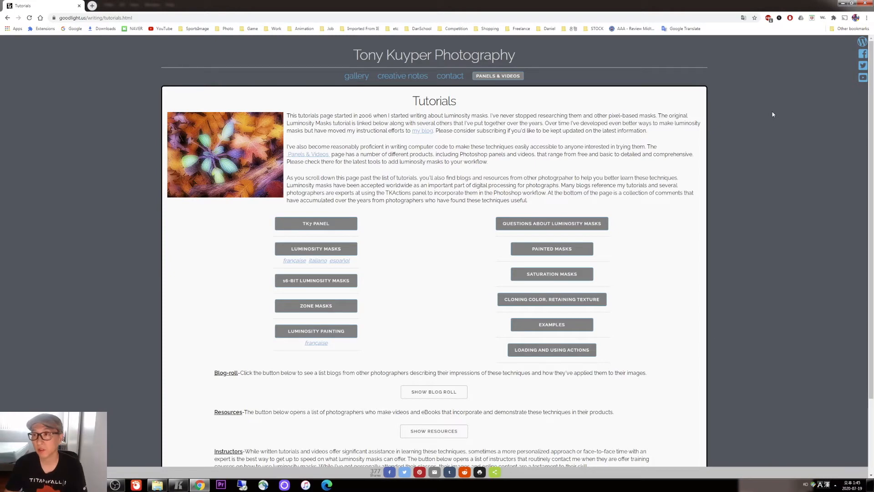
left_click(842, 4)
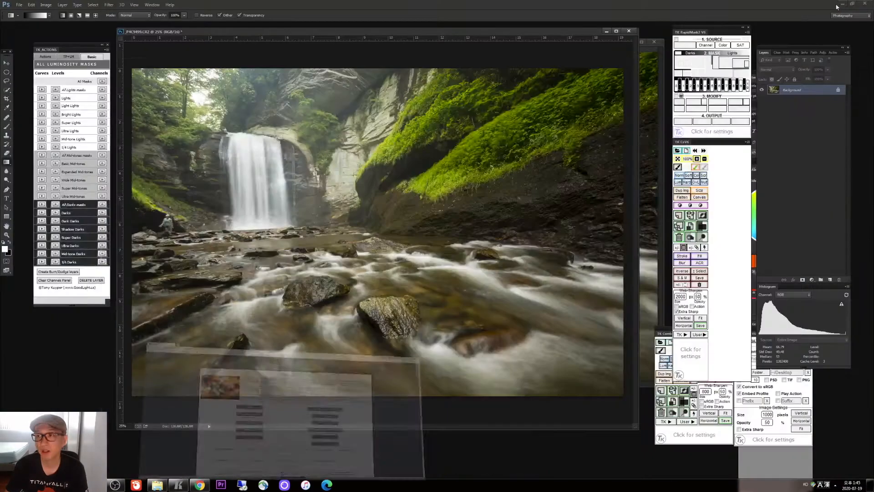
left_click_drag(343, 34, 350, 34)
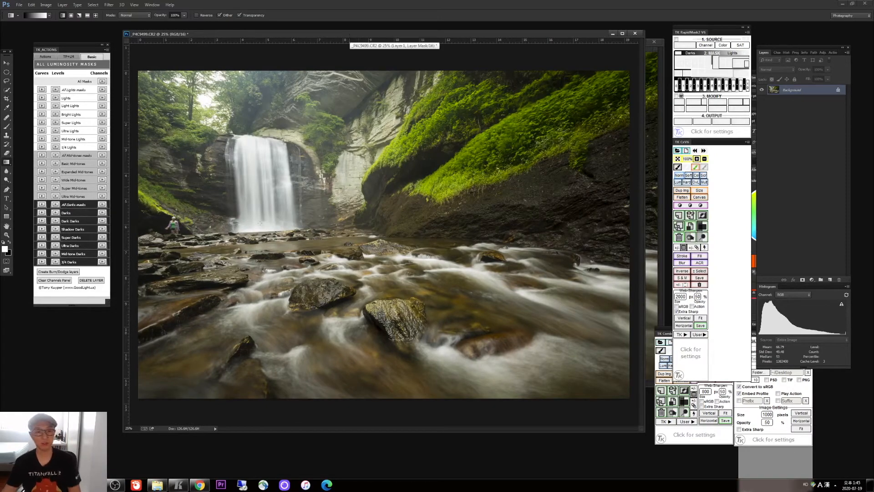
Step: Add a Basic Mid-tones luminosity-mask Curves layer and shape a contrast S-curve with raised highlights and lowered shadows
left_click(42, 164)
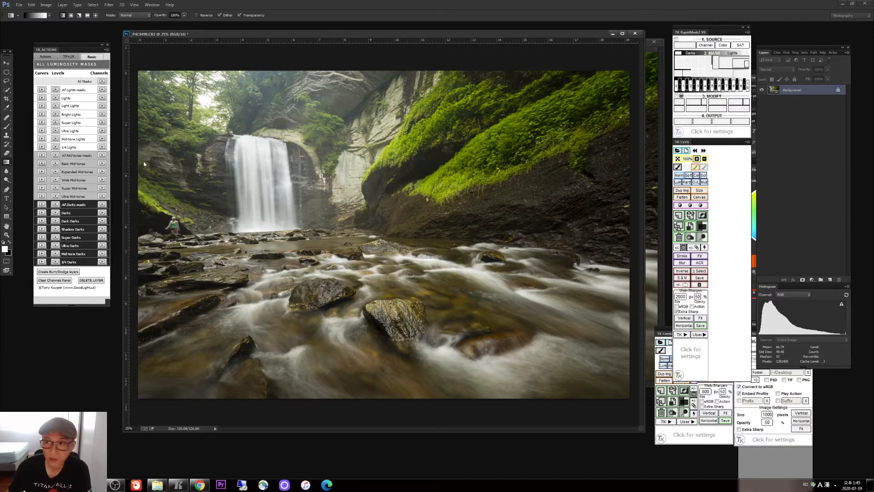
double_click(774, 90)
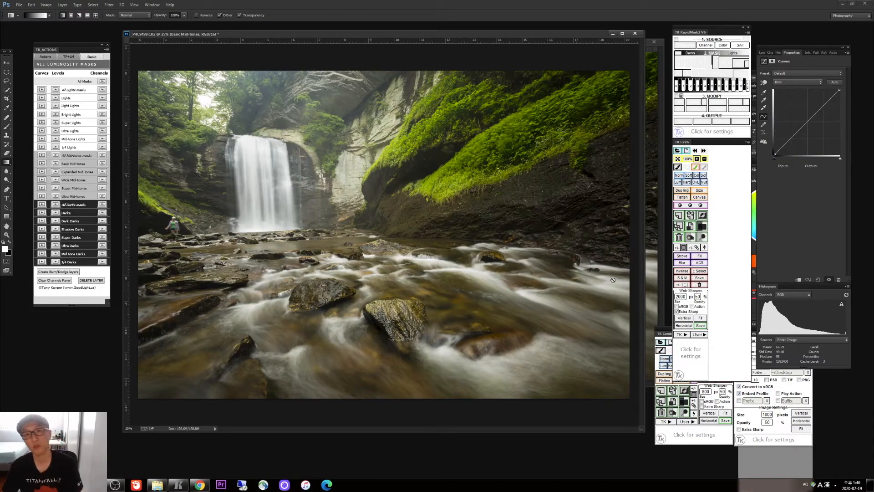
left_click_drag(817, 109, 819, 105)
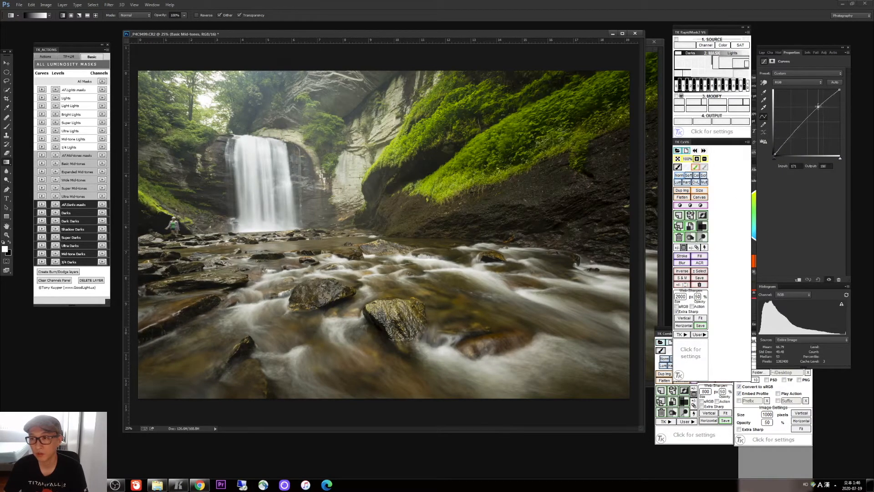
left_click_drag(797, 137, 792, 143)
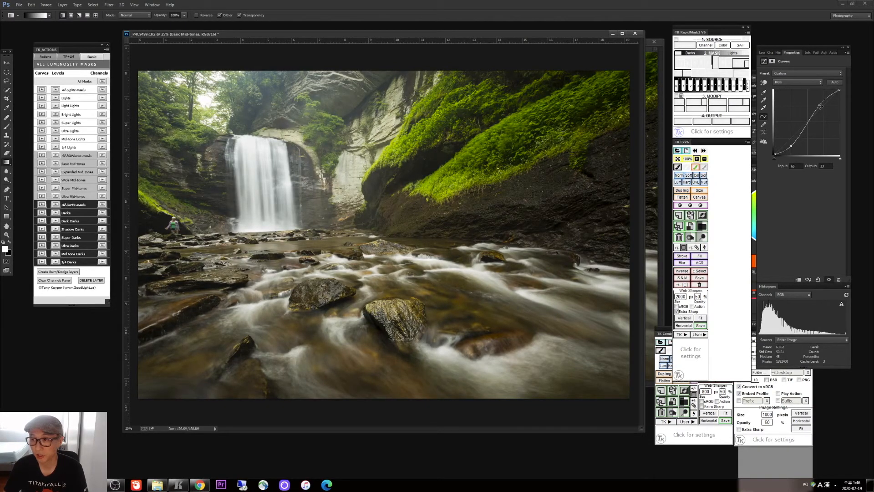
left_click_drag(820, 105, 819, 103)
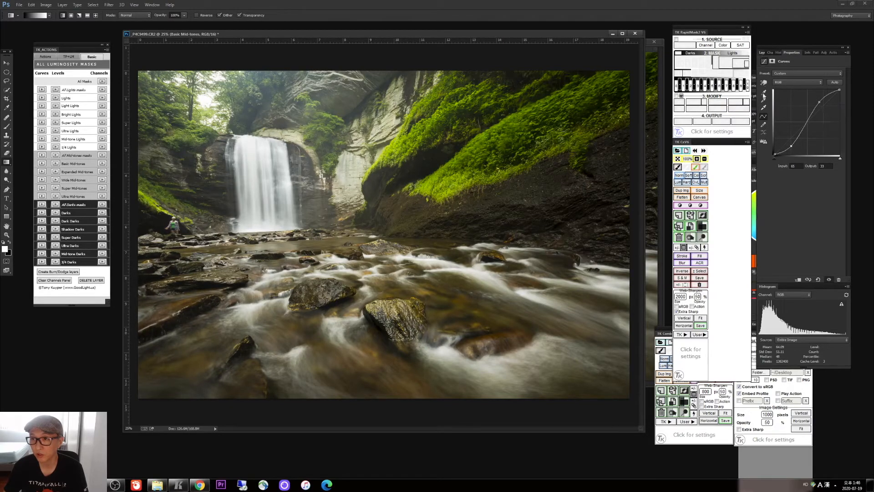
Step: Examine the effect of the Basic Mid-tones curve by repeatedly hiding and showing its layer
key("F7")
left_click(762, 90)
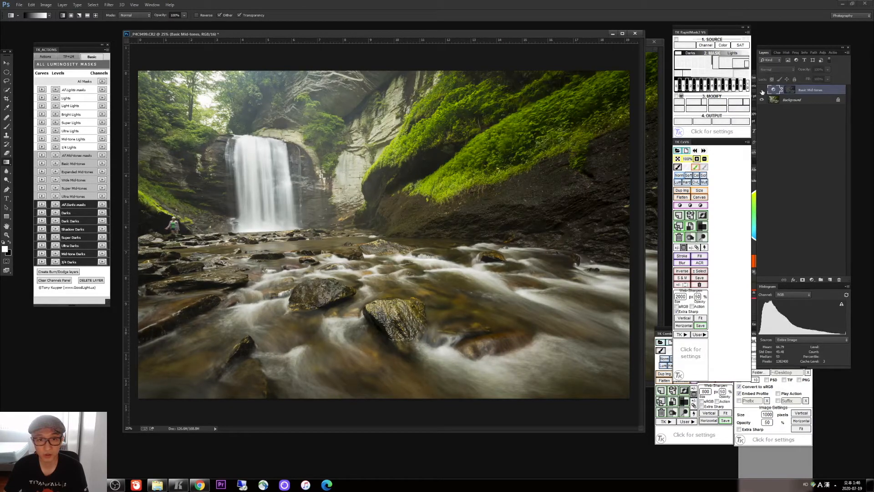
left_click(762, 90)
left_click(762, 91)
left_click(762, 90)
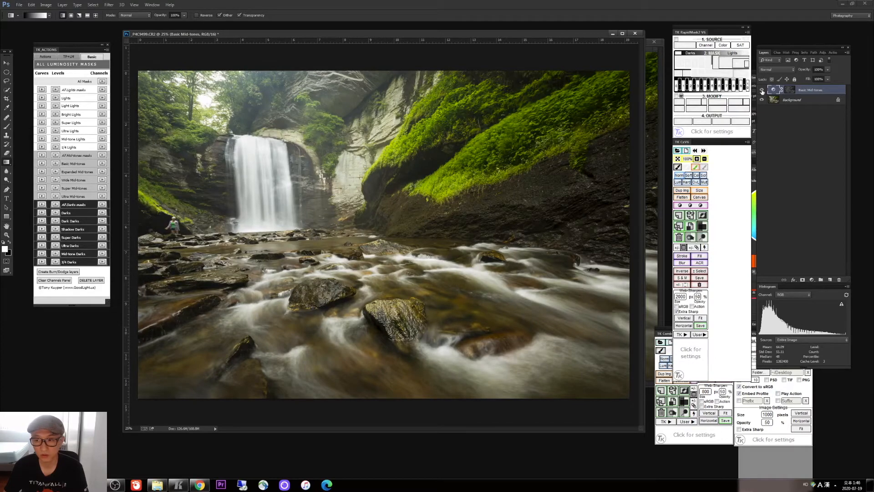
left_click(762, 91)
left_click(762, 91)
left_click(762, 91)
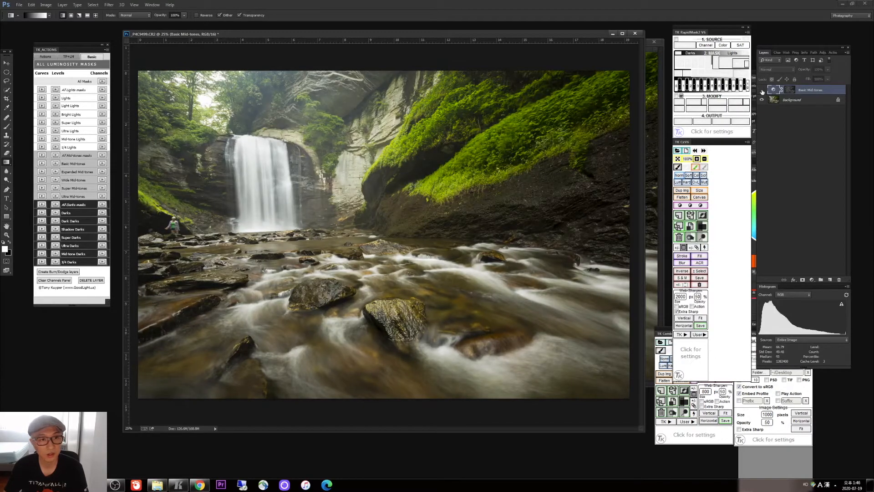
left_click(762, 90)
left_click(762, 91)
left_click(762, 91)
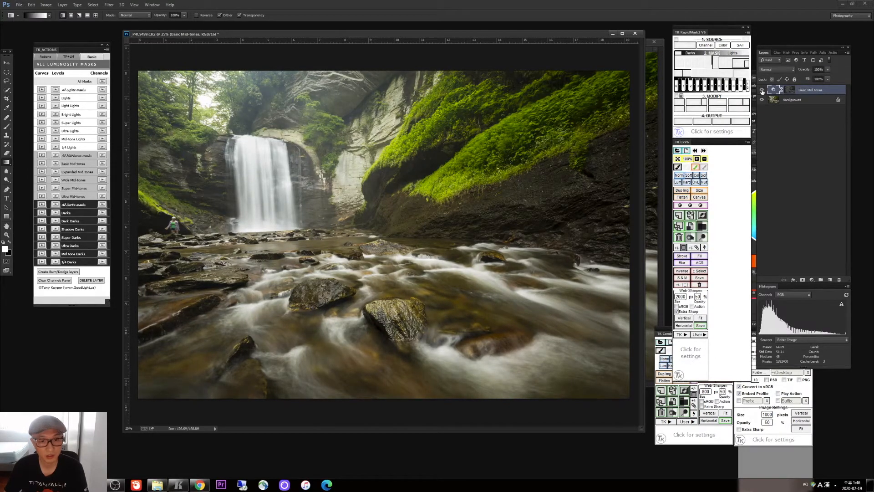
left_click(762, 91)
left_click(762, 91)
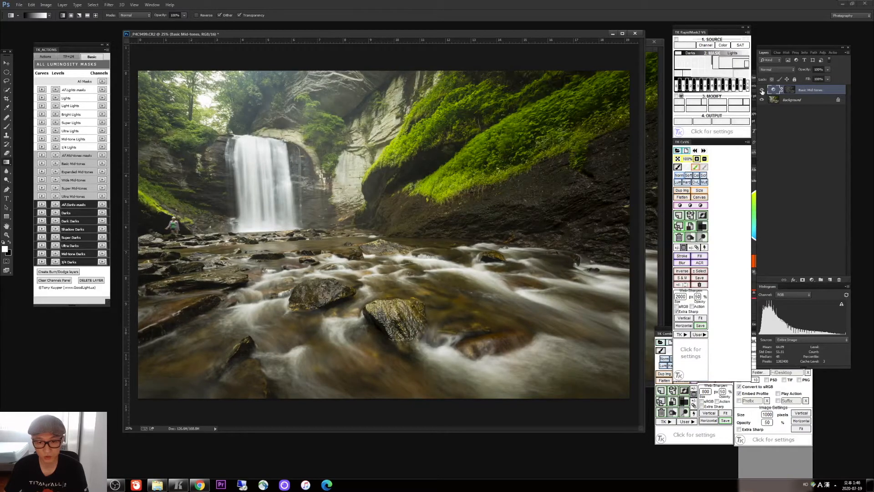
Step: Flatten the image and add Light Lights and Bright Lights luminosity-mask Curves layers above it
right_click(811, 101)
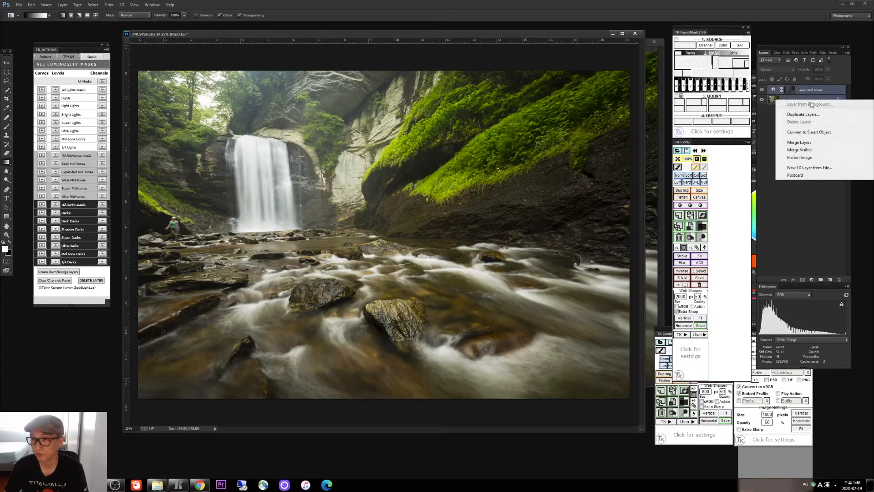
left_click(799, 158)
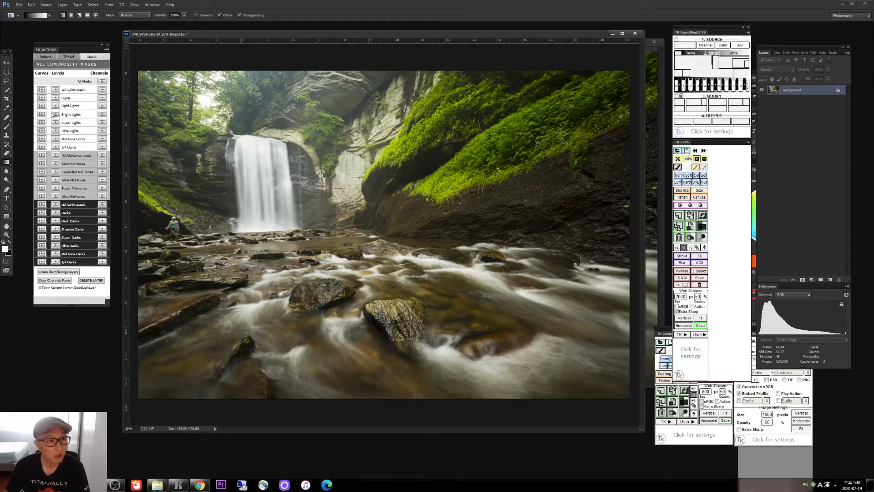
left_click_drag(65, 51, 69, 68)
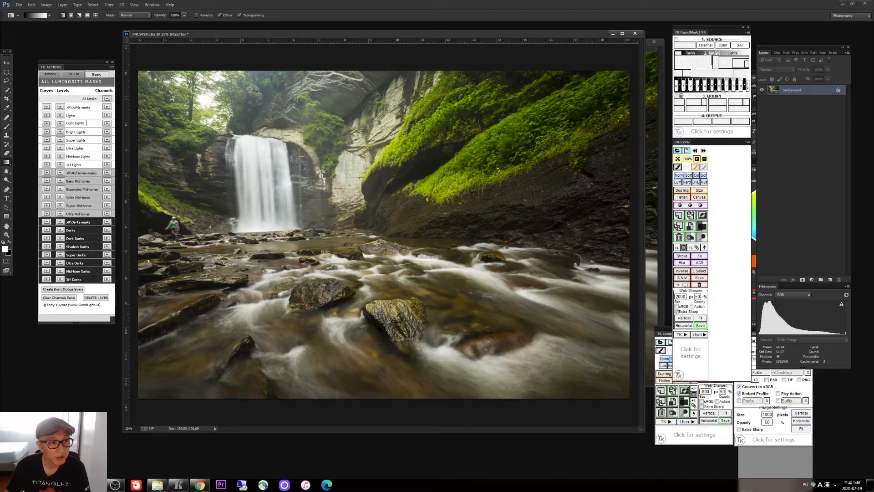
left_click(46, 123)
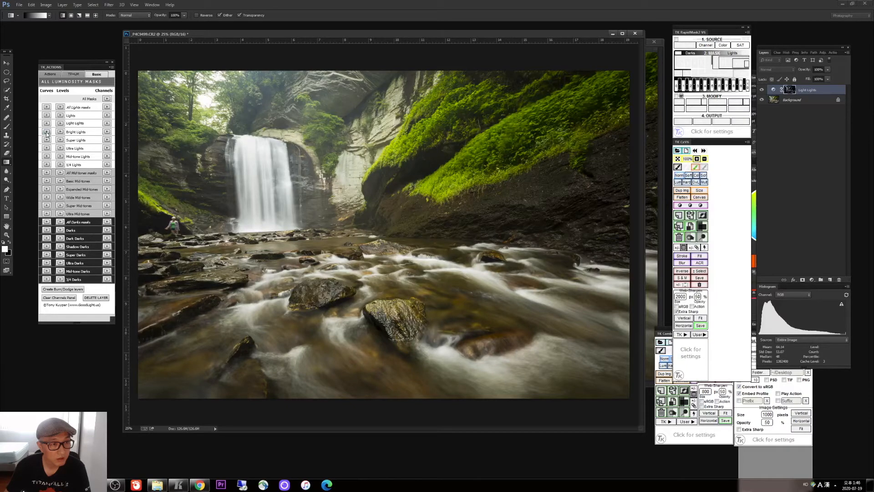
left_click(46, 131)
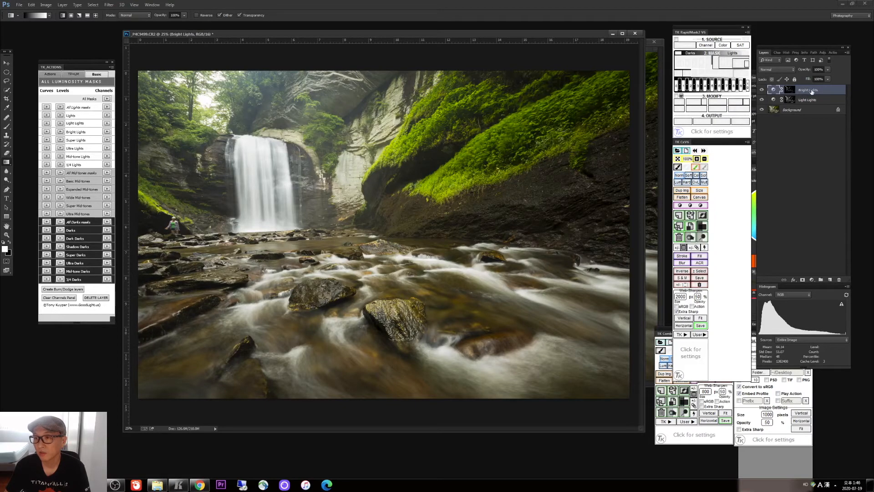
Step: Set the Bright Lights layer's blend mode to Screen and compare its effect by toggling visibility, ending with the layer hidden
left_click(776, 69)
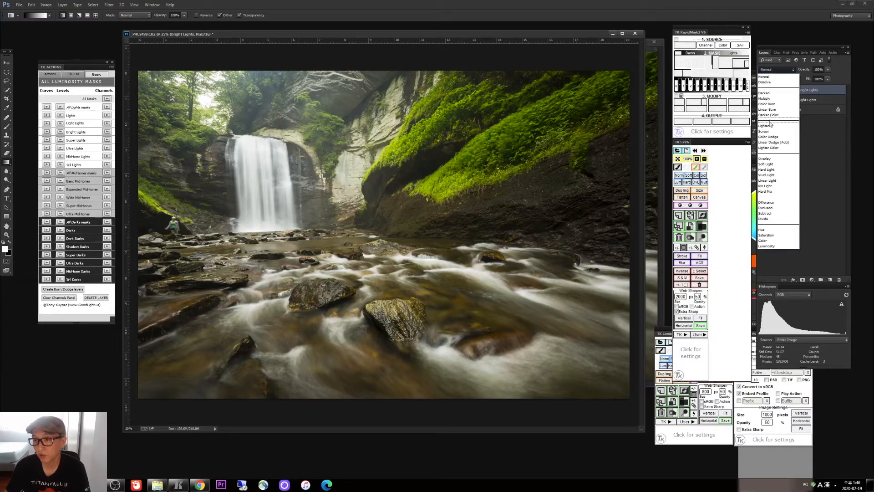
left_click(764, 131)
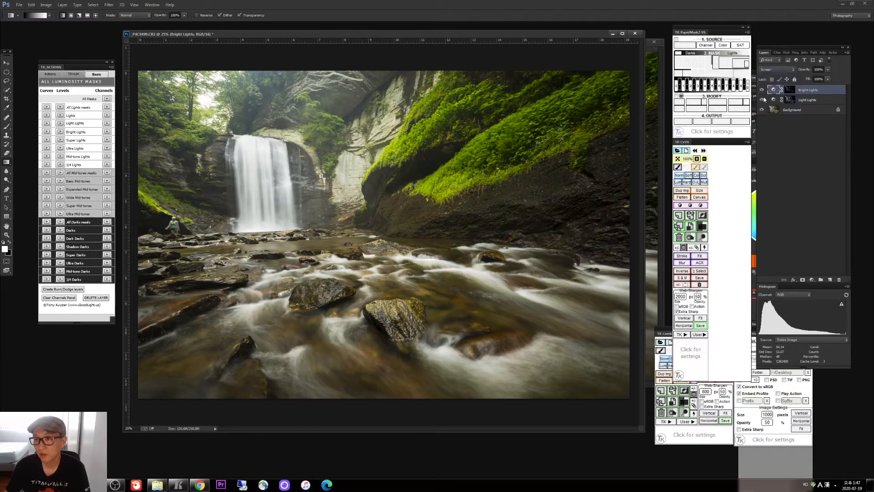
left_click(762, 90)
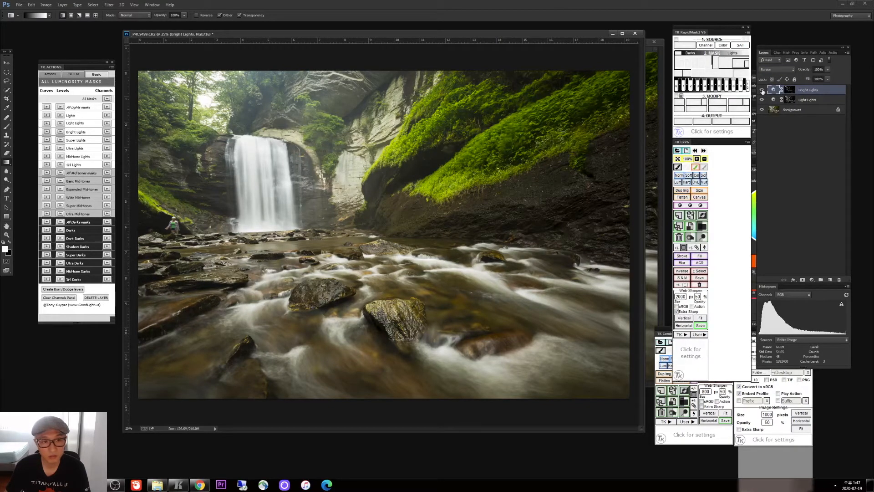
left_click(762, 90)
left_click(762, 91)
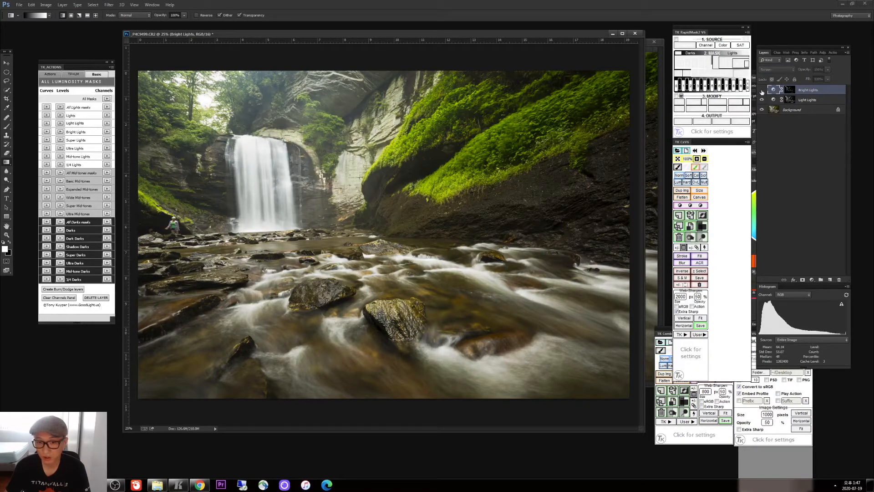
left_click(762, 90)
left_click(762, 91)
left_click(762, 90)
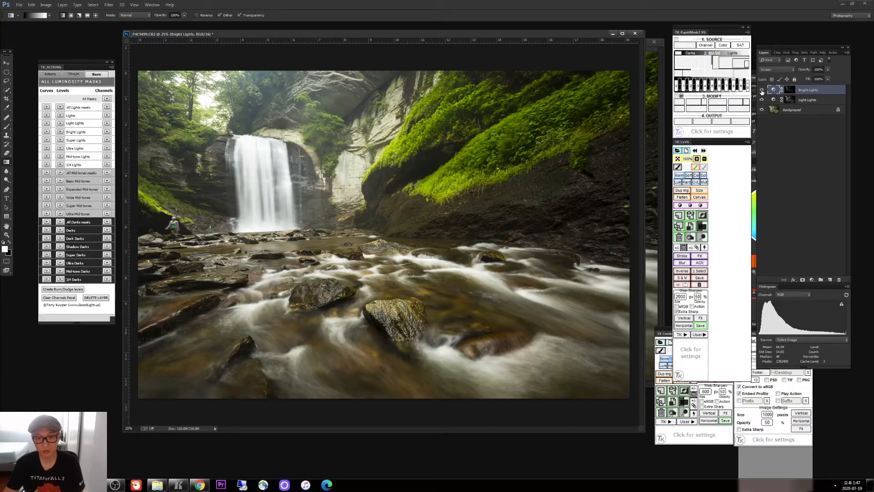
left_click(762, 90)
left_click(762, 90)
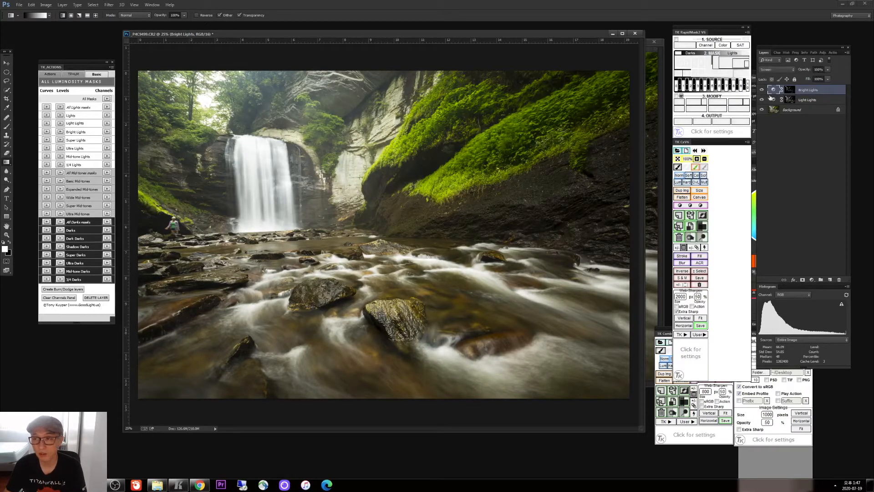
left_click(762, 90)
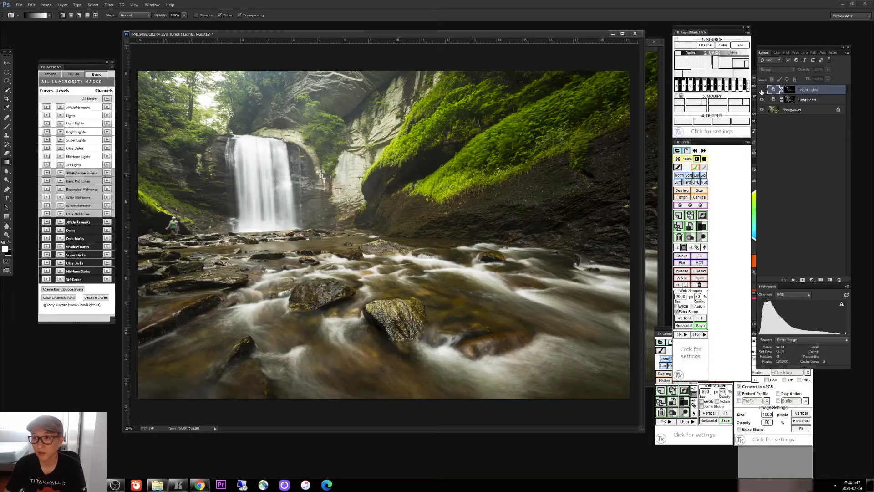
Step: Set the Light Lights layer's blend mode to Screen and compare its effect by toggling visibility, ending with the layer hidden
left_click(814, 101)
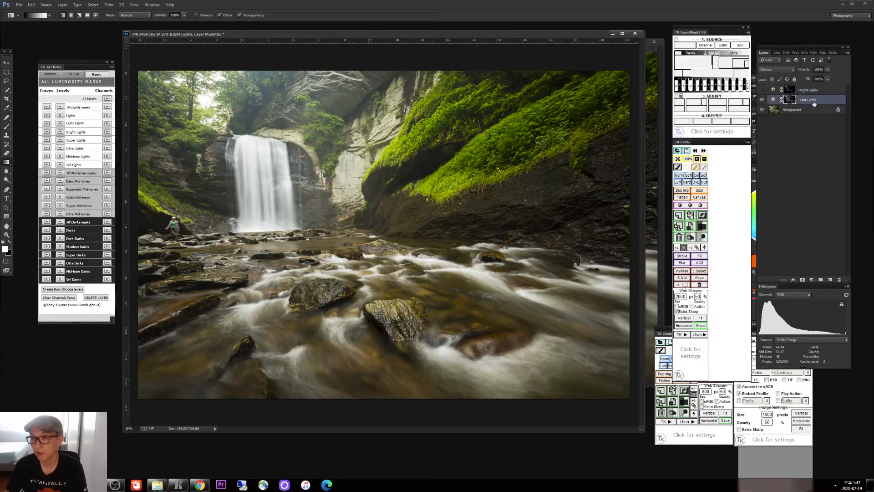
left_click(778, 69)
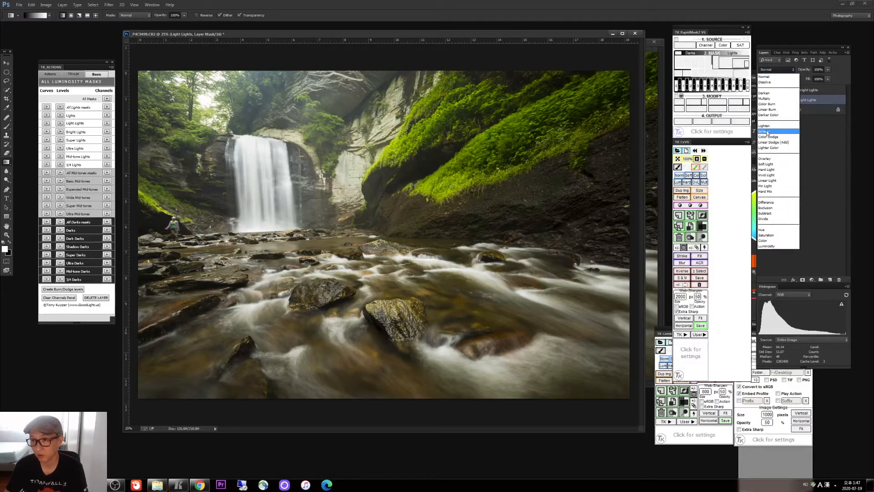
left_click(778, 133)
left_click(763, 101)
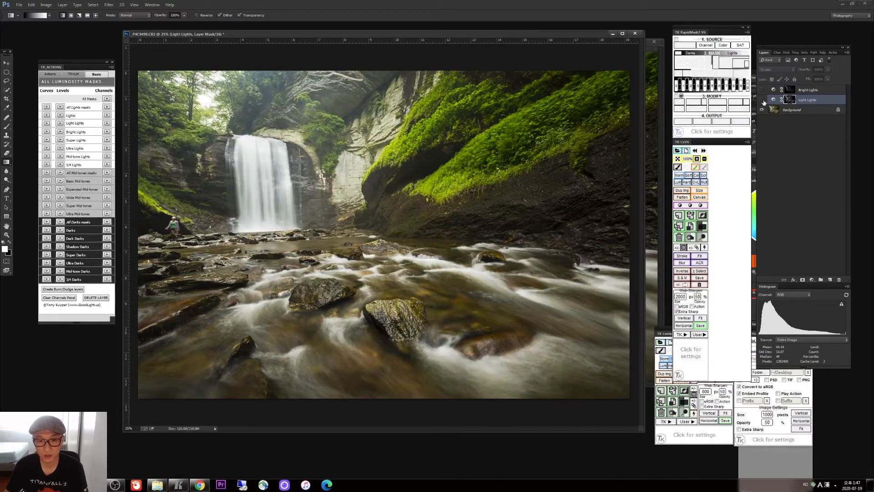
left_click(762, 101)
left_click(763, 101)
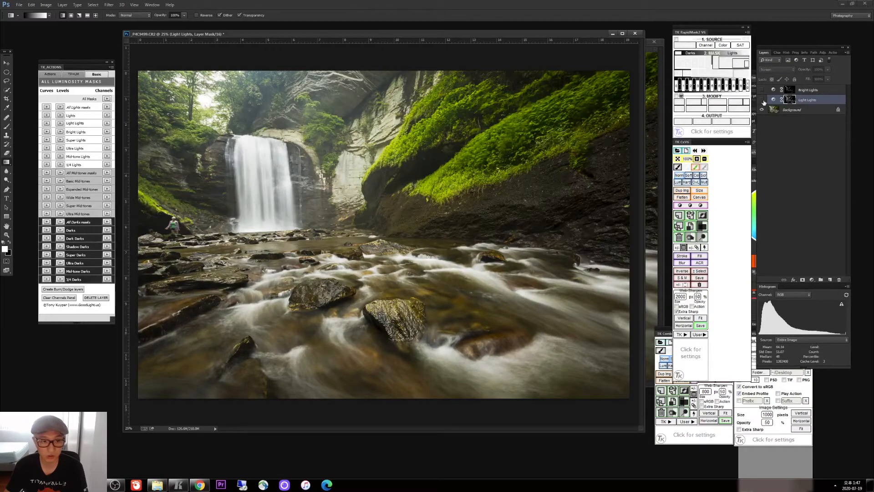
left_click(762, 100)
left_click(762, 99)
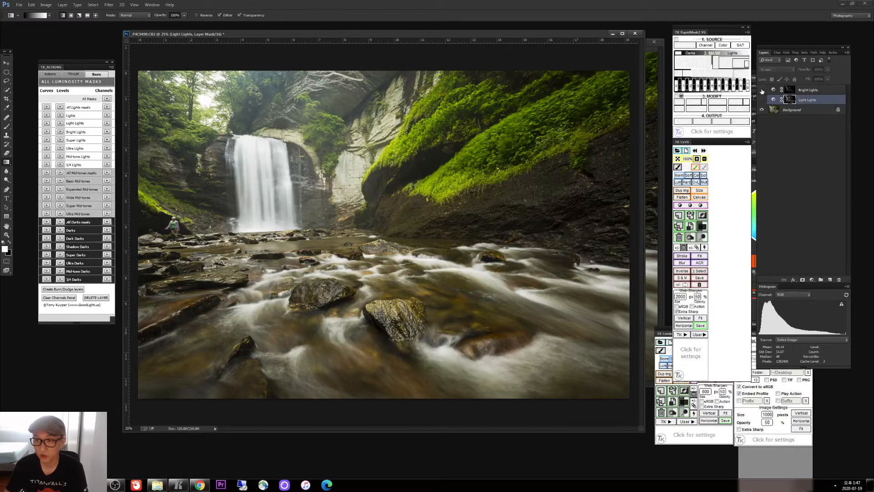
Step: Compare the Light Lights layer's effect by toggling its visibility, leave it shown, and delete the Bright Lights layer
left_click(762, 100)
left_click(762, 99)
left_click(762, 100)
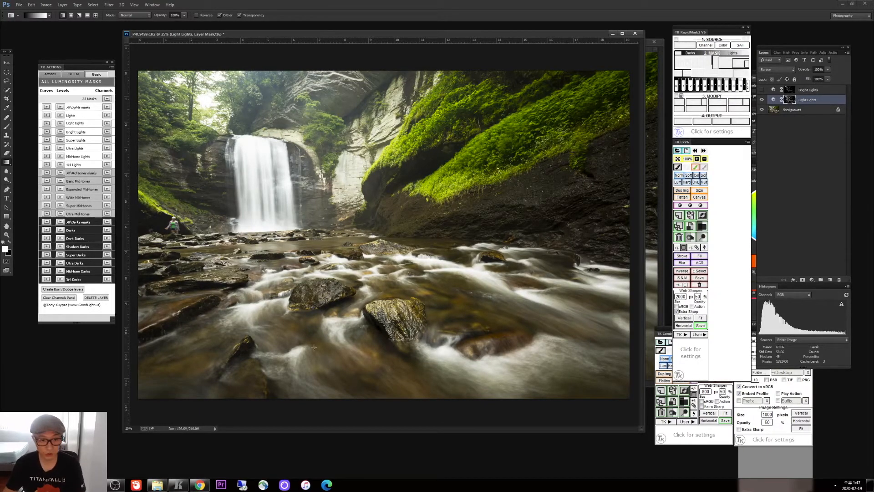
left_click(762, 100)
left_click(762, 101)
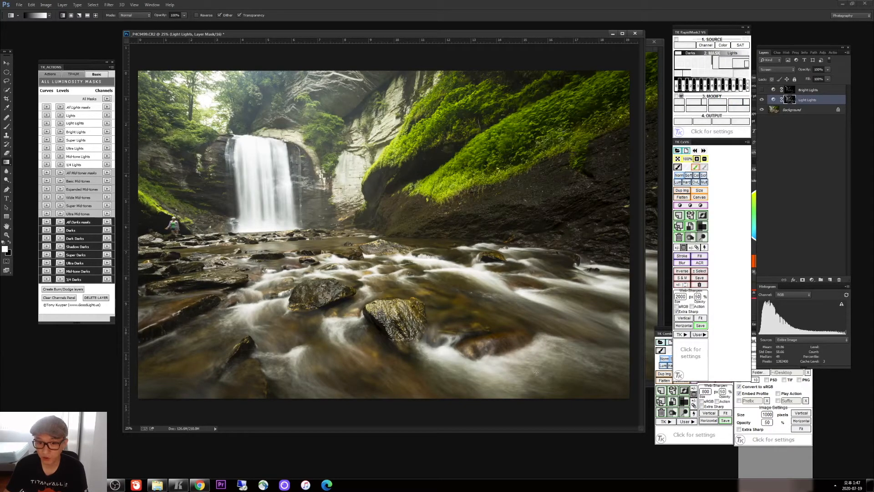
left_click(836, 91)
left_click_drag(835, 91, 839, 279)
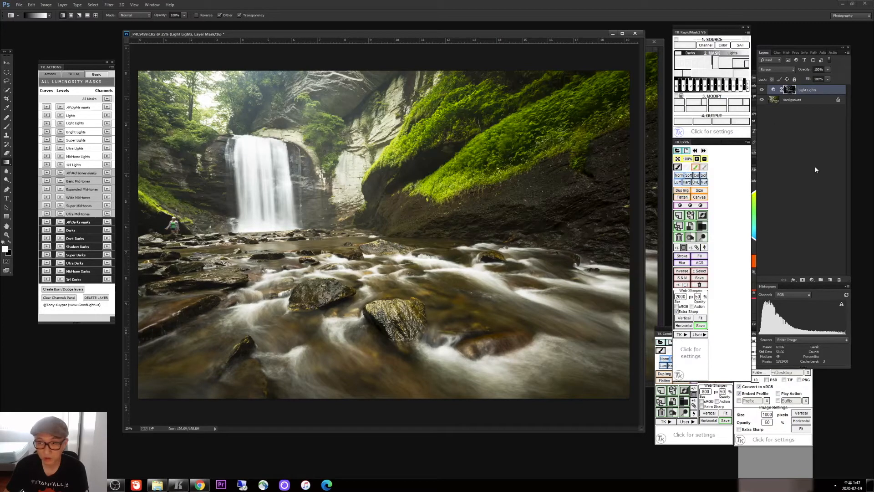
Step: Put the Light Lights layer in a group, add a layer mask to the group, and invert the mask to black
key("ctrl+g")
left_click(802, 279)
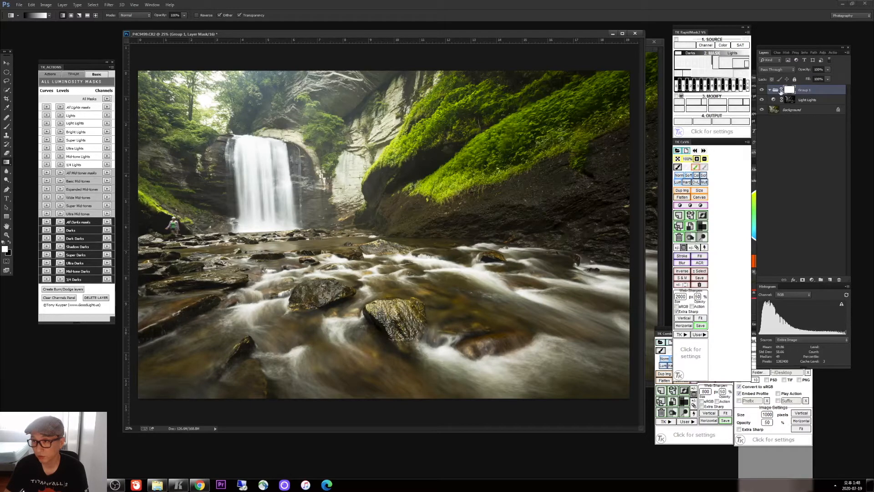
left_click(813, 100)
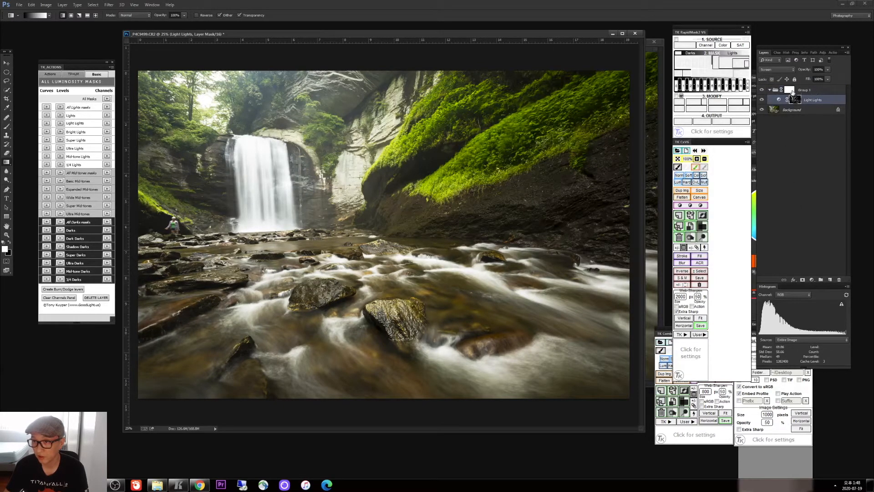
left_click(789, 90)
key("ctrl+i")
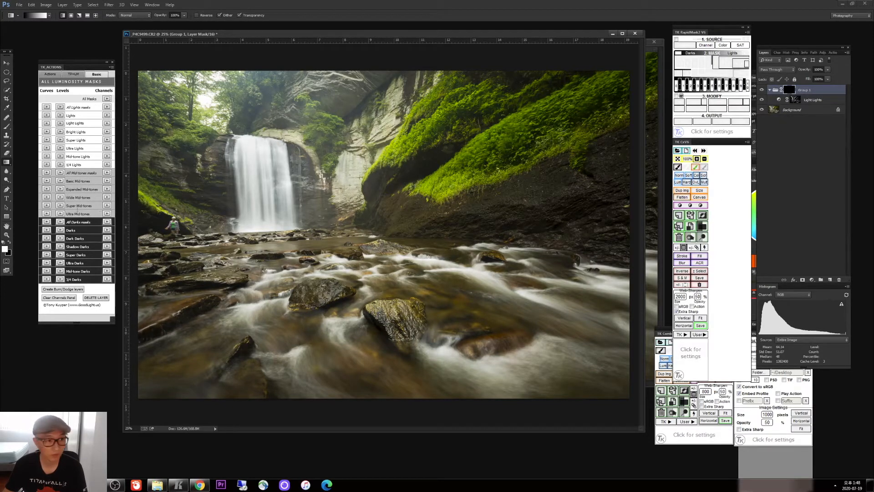
Step: Raise the Brush tool's opacity, adjust its size, and paint white on the group mask over the lower-left foreground water
left_click(5, 128)
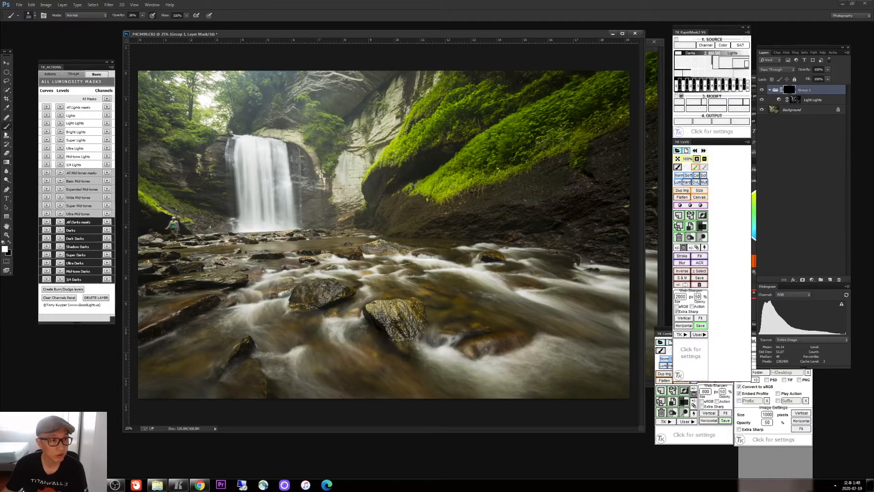
left_click(142, 15)
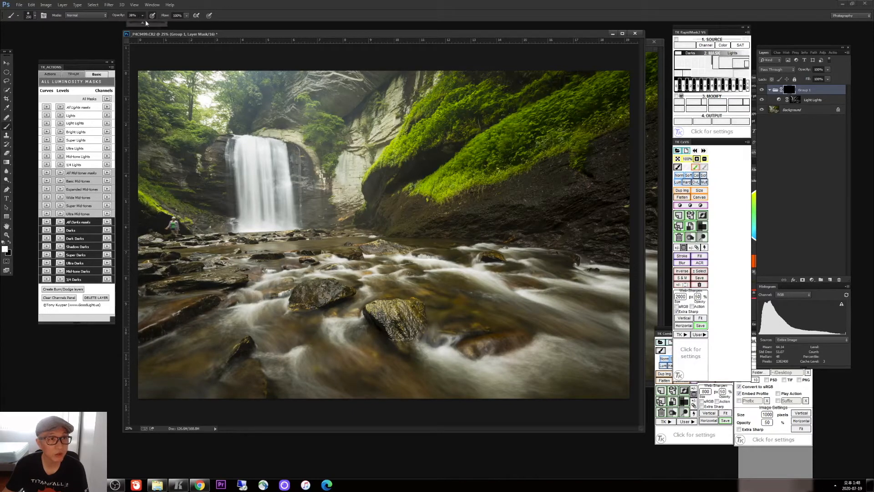
left_click_drag(142, 24, 145, 25)
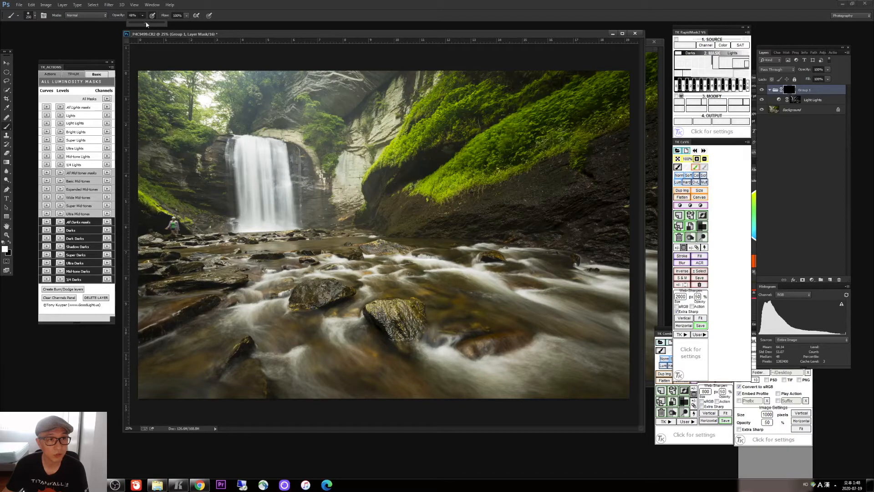
key("bracketright")
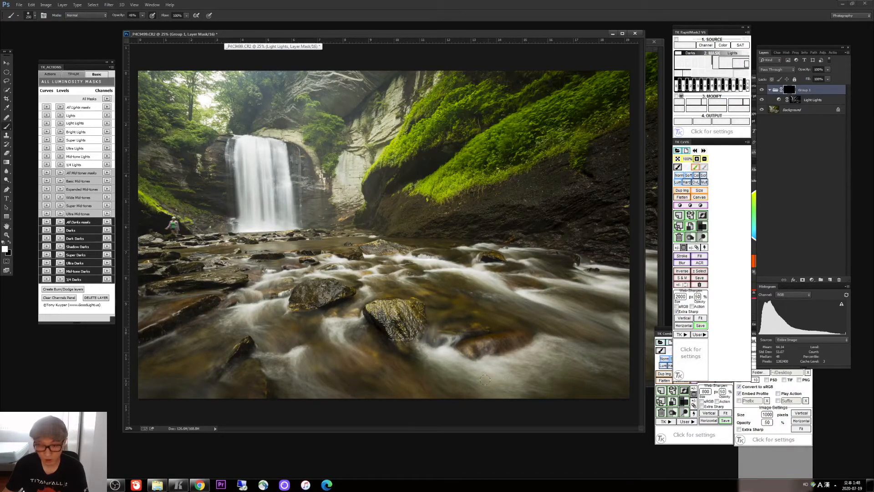
key("bracketright")
key("bracketright")
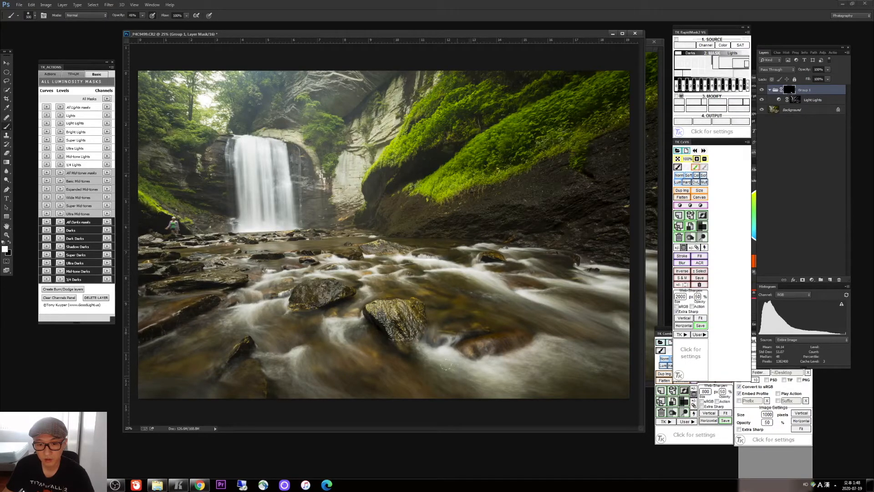
key("bracketleft")
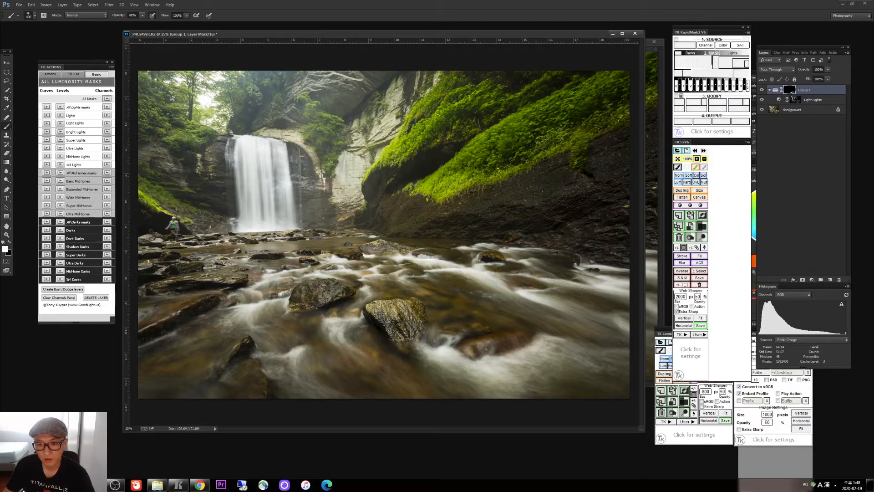
key("bracketleft")
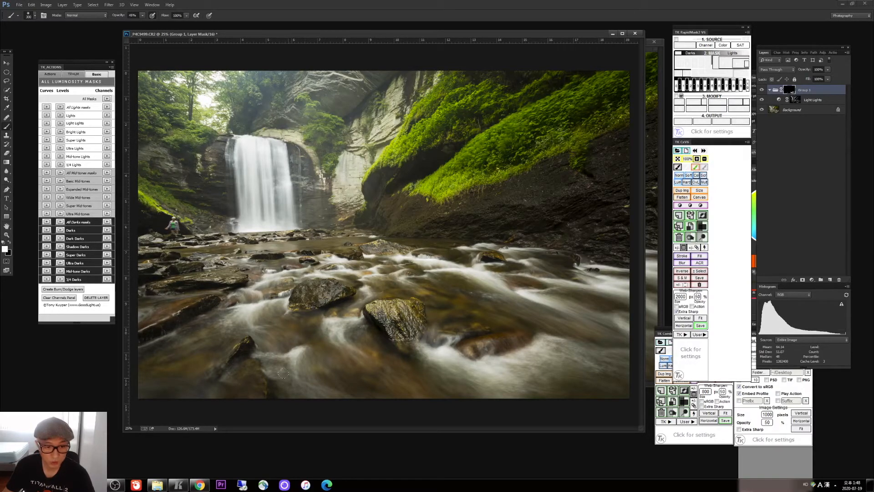
left_click_drag(260, 356, 286, 381)
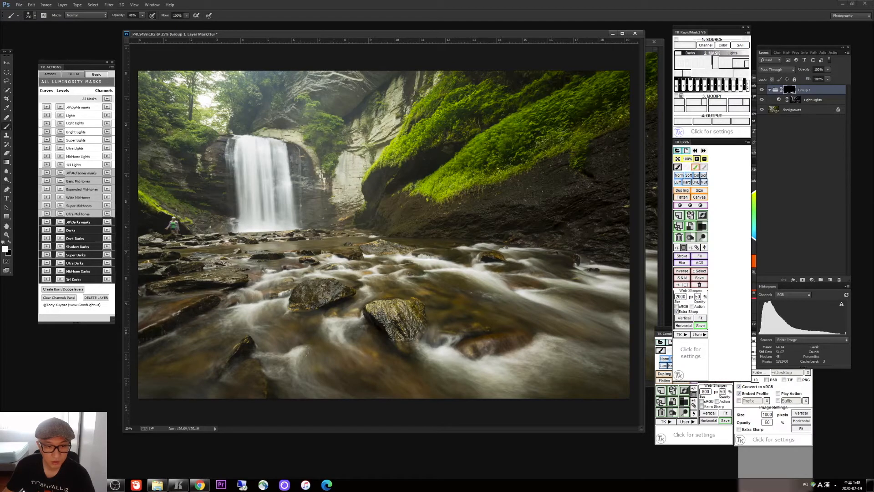
Step: Brush white on the group mask over the water around the foreground rocks and the right side of the stream, varying the brush size
key("bracketleft")
key("bracketleft")
mouse_move(189, 328)
left_mouse_down()
mouse_move(160, 339)
mouse_move(138, 331)
mouse_move(185, 313)
left_mouse_up()
key("bracketright")
key("bracketright")
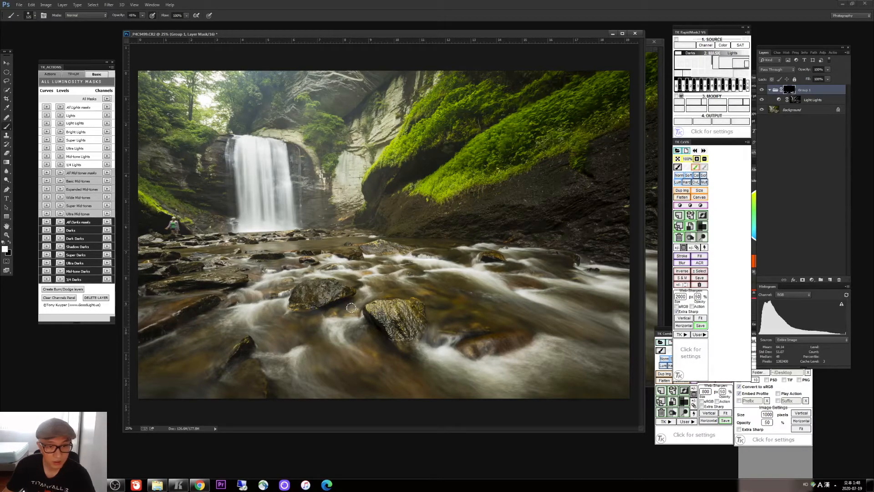
left_click_drag(350, 307, 323, 299)
key("bracketleft")
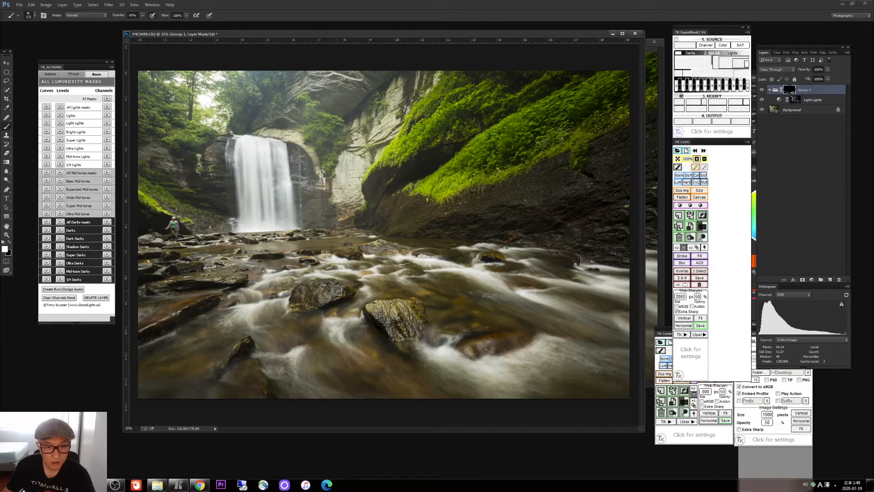
left_click_drag(519, 301, 597, 318)
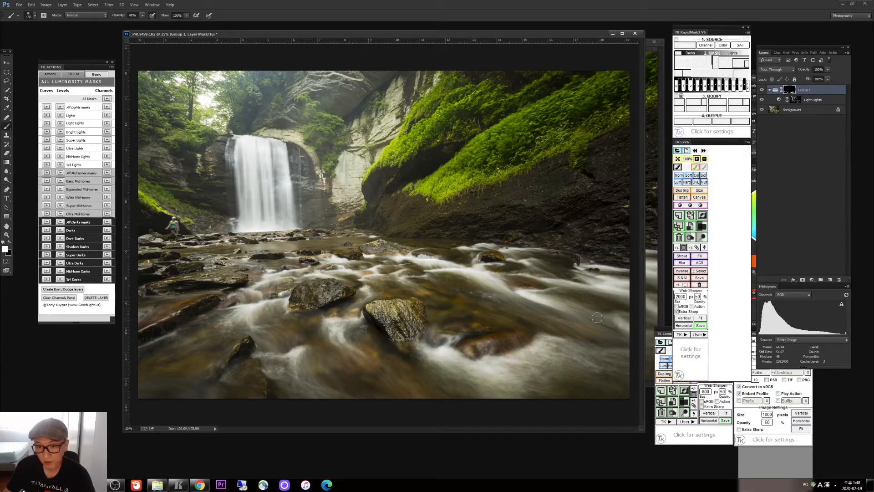
key("bracketright")
left_click_drag(493, 301, 483, 297)
key("bracketright")
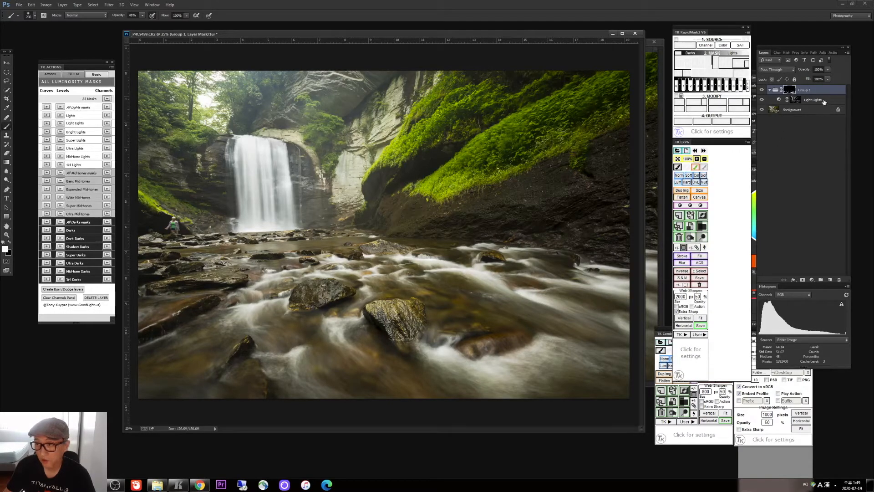
Step: Duplicate the Light Lights layer inside the group and check the group's effect by hiding and showing it
left_click(822, 100)
right_click(821, 104)
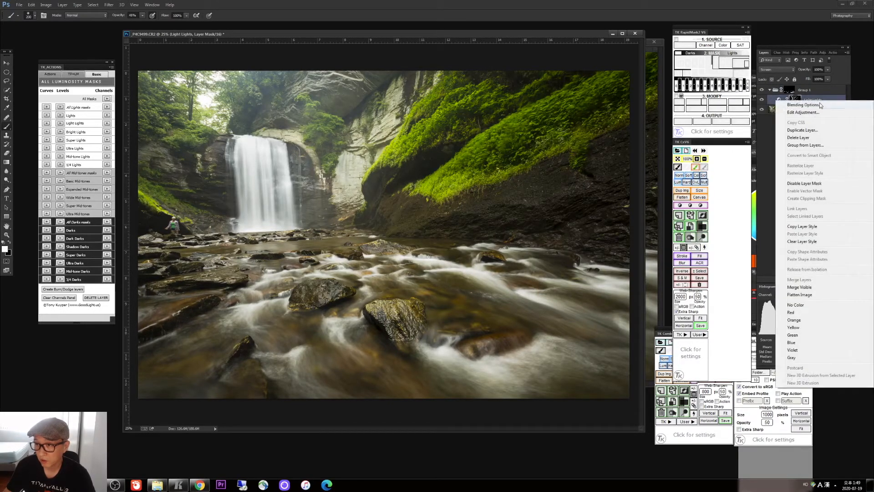
left_click(807, 131)
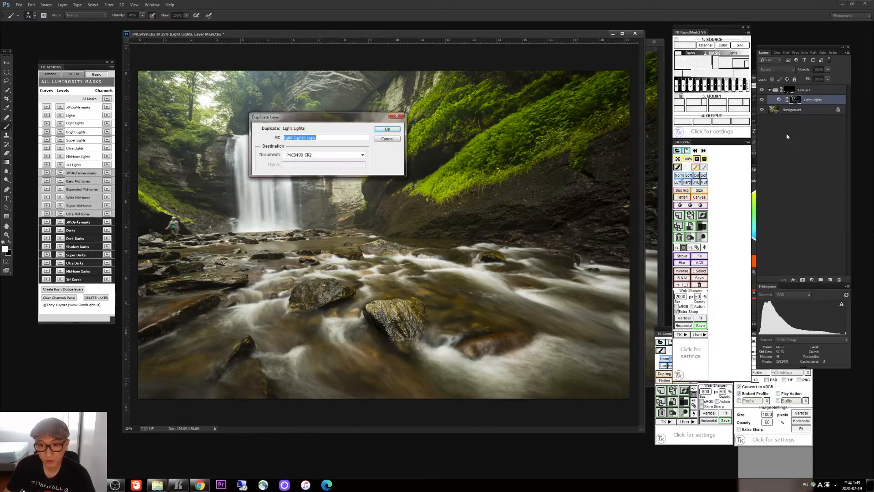
left_click(387, 129)
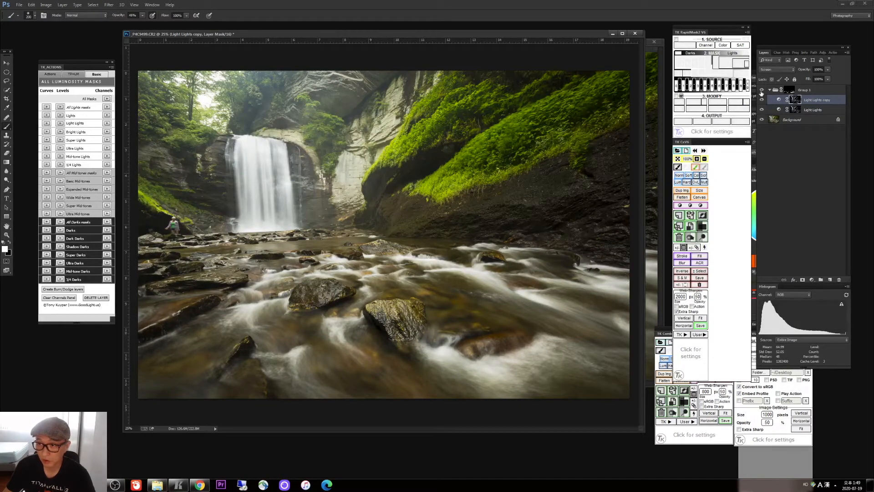
left_click(761, 92)
left_click(761, 91)
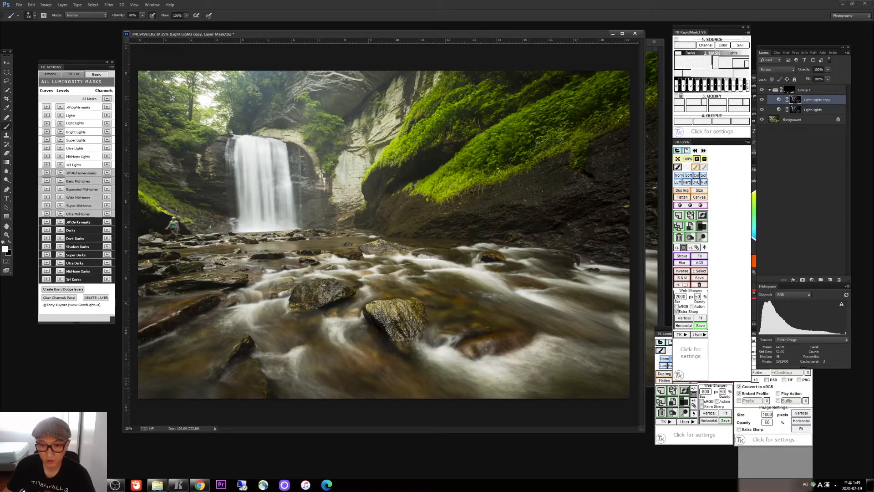
Step: Paint white on the group's mask over the rapids along the right side of the stream
left_click(804, 90)
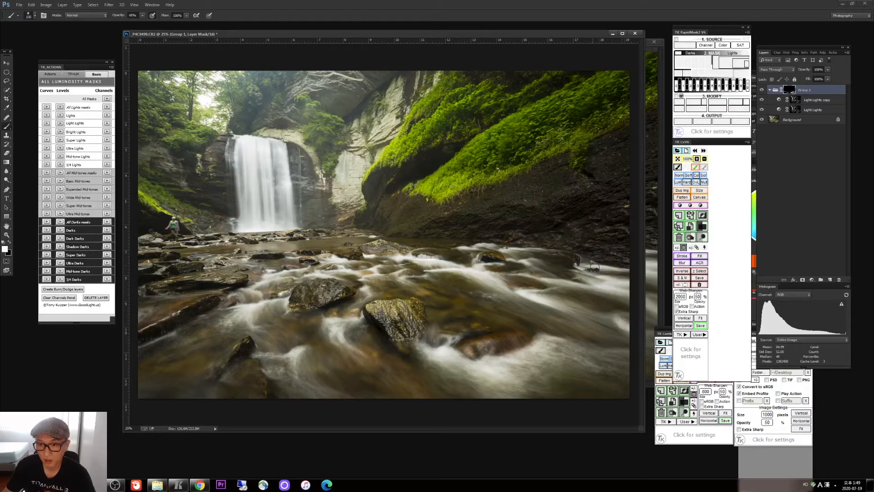
mouse_move(595, 267)
left_mouse_down()
mouse_move(638, 273)
mouse_move(556, 253)
mouse_move(533, 264)
mouse_move(544, 262)
mouse_move(538, 271)
mouse_move(560, 279)
mouse_move(541, 284)
mouse_move(614, 299)
mouse_move(603, 312)
left_mouse_up()
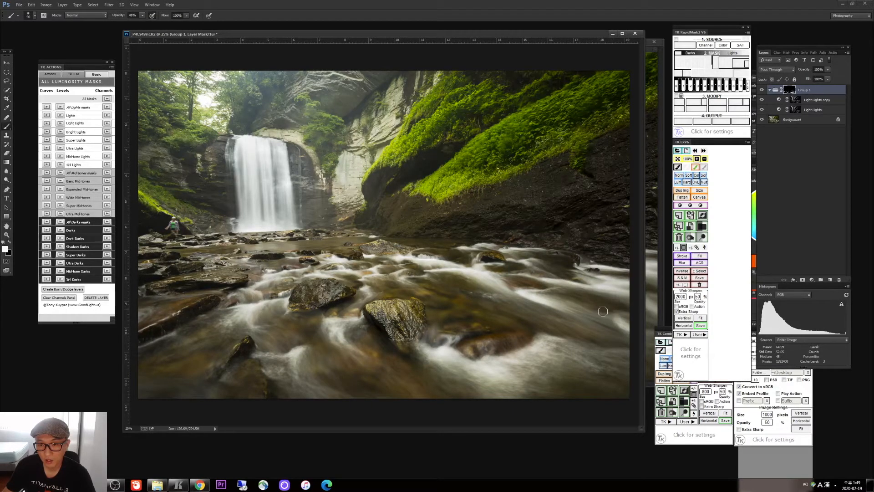
key("bracketright")
key("bracketright")
key("bracketright")
key("bracketleft")
key("bracketleft")
key("bracketleft")
key("bracketleft")
key("bracketleft")
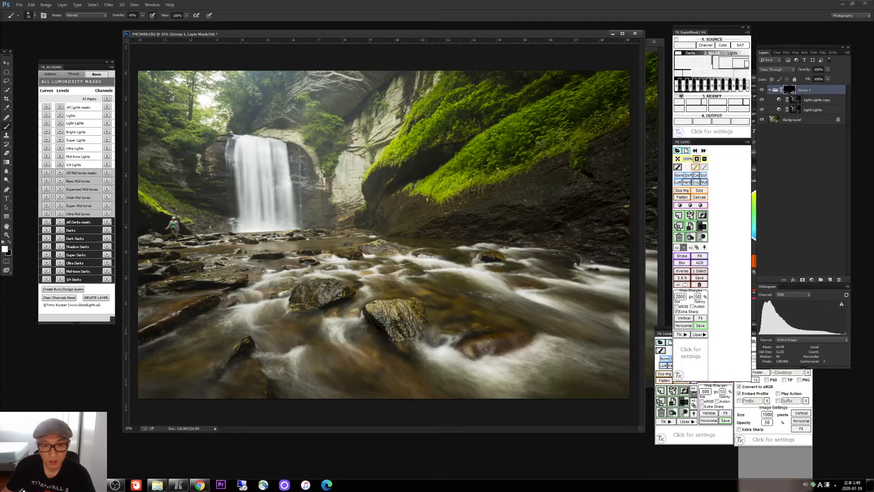
Step: Continue revealing the highlights on the group mask across the remaining stream water, alternating between larger and smaller brush sizes
key("bracketright")
key("bracketright")
key("bracketright")
key("bracketright")
key("bracketright")
key("bracketright")
key("bracketright")
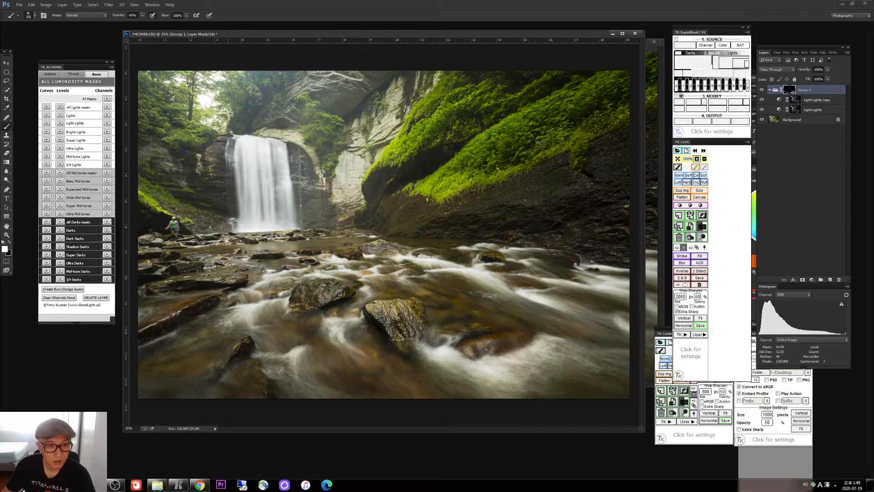
key("bracketleft")
key("bracketleft")
key("bracketleft")
key("bracketleft")
key("bracketleft")
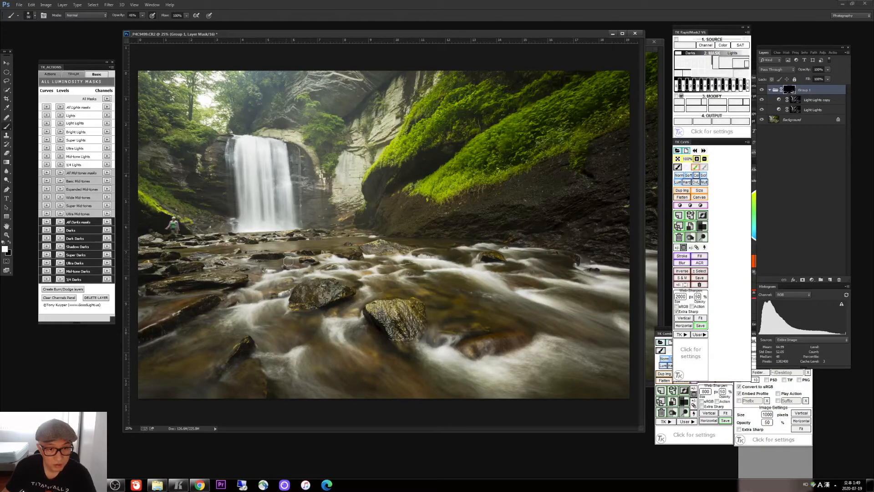
key("bracketleft")
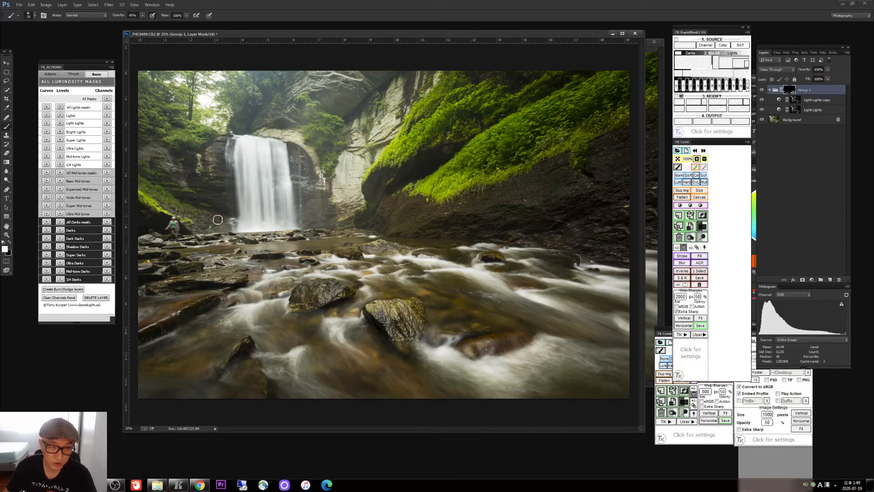
Step: Brush the group mask around the waterfall's base, and lower the brush opacity to paint softer highlights elsewhere in the scene
key("bracketright")
key("bracketright")
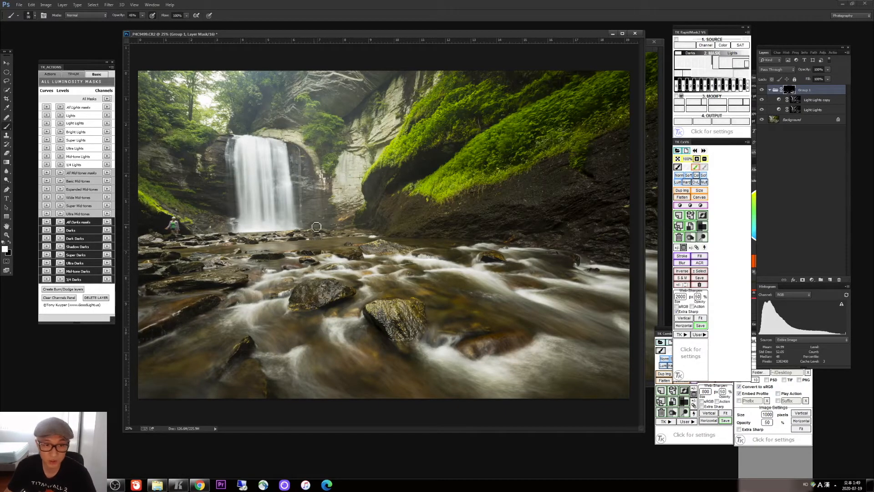
key("bracketright")
key("bracketright")
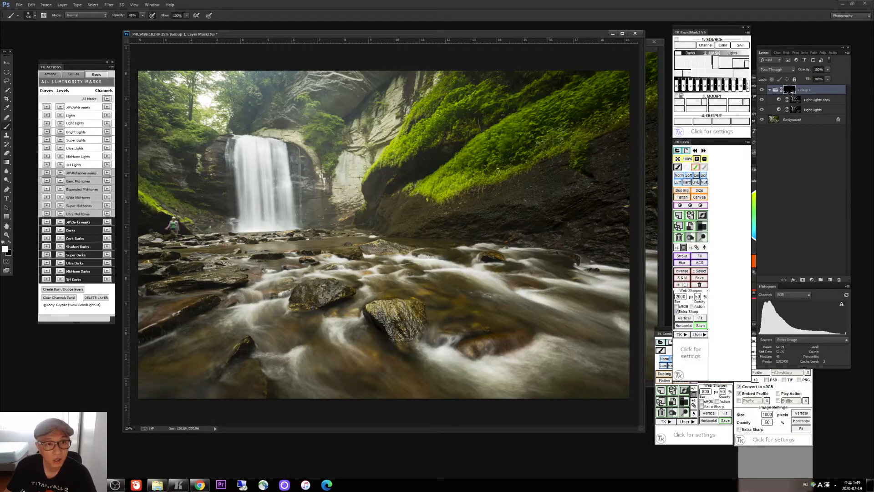
left_click(142, 15)
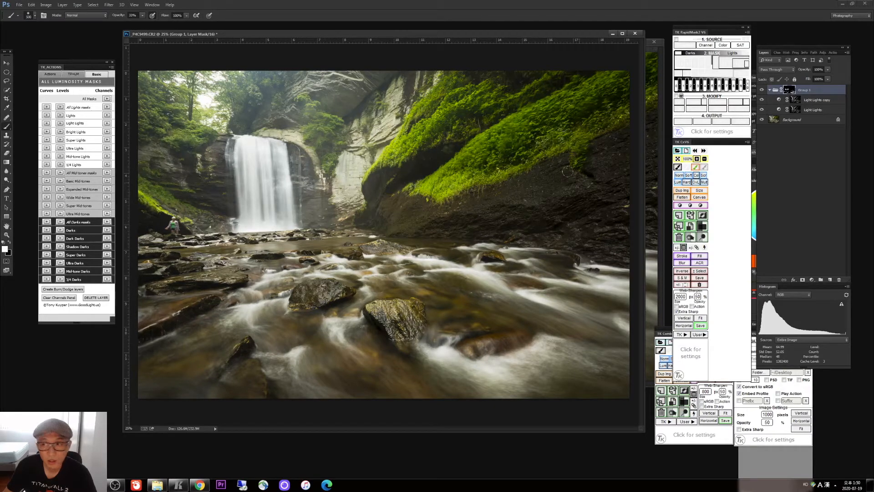
Step: Examine the overall effect of the masked highlight group by repeatedly hiding and showing it
left_click(762, 91)
left_click(762, 91)
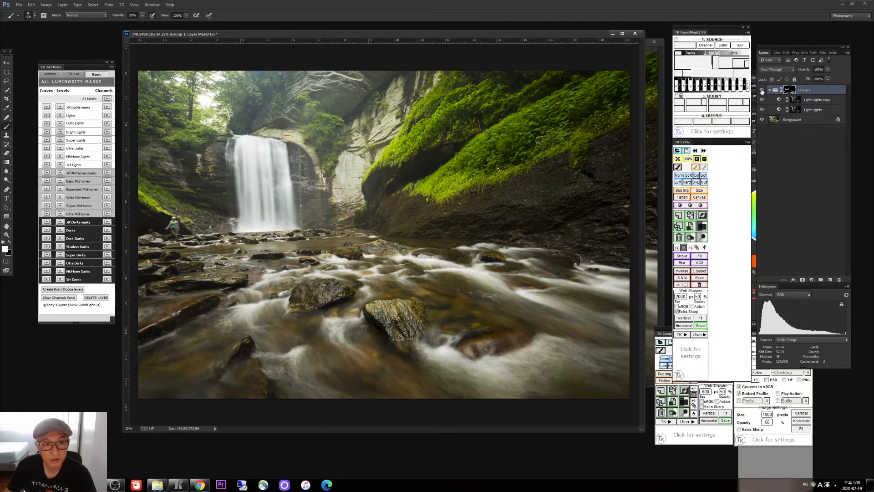
left_click(762, 91)
left_click(762, 91)
left_click(762, 91)
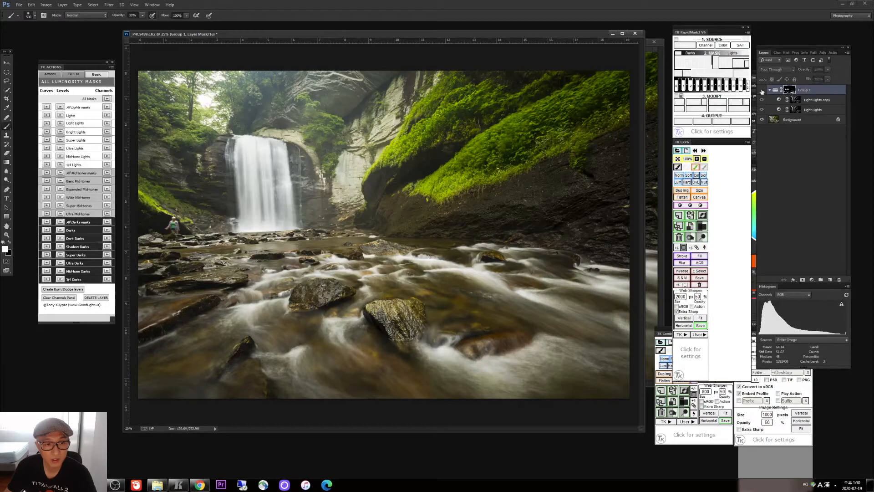
left_click(762, 91)
left_click(762, 91)
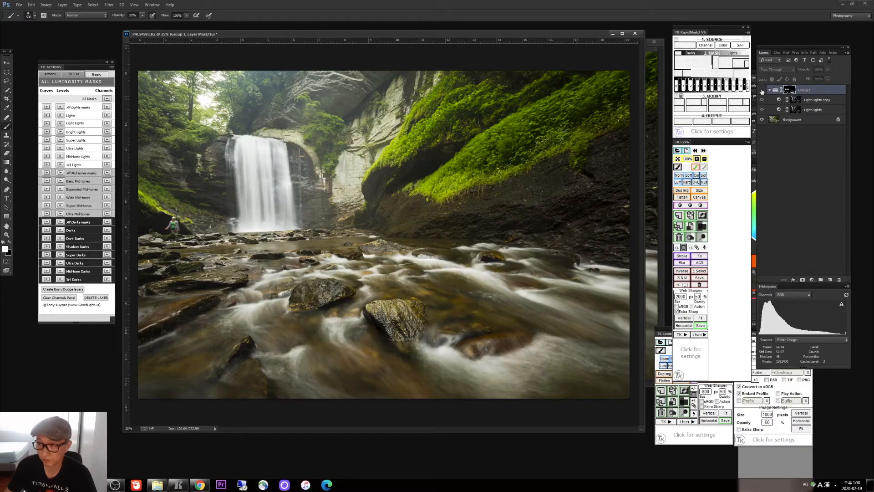
left_click(762, 91)
left_click(762, 91)
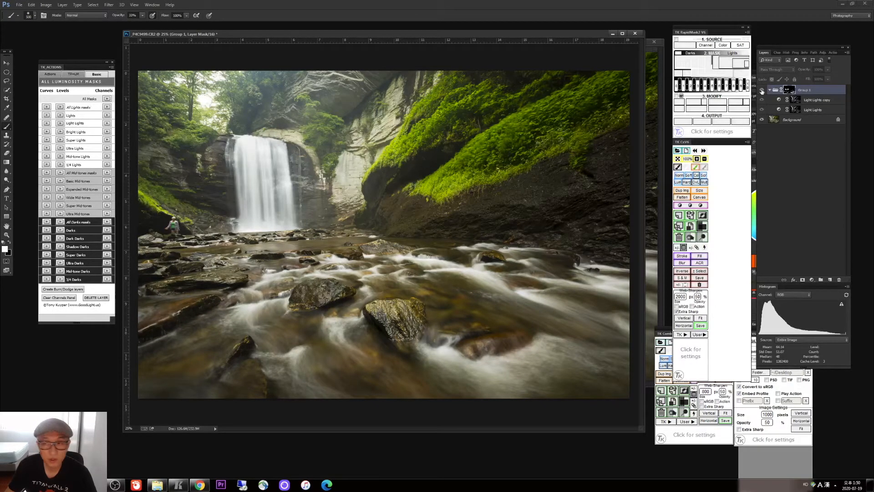
Step: Compare the photo with and without the masked highlight group, and target the group's layer mask
left_click(762, 91)
left_click(762, 91)
left_click(762, 91)
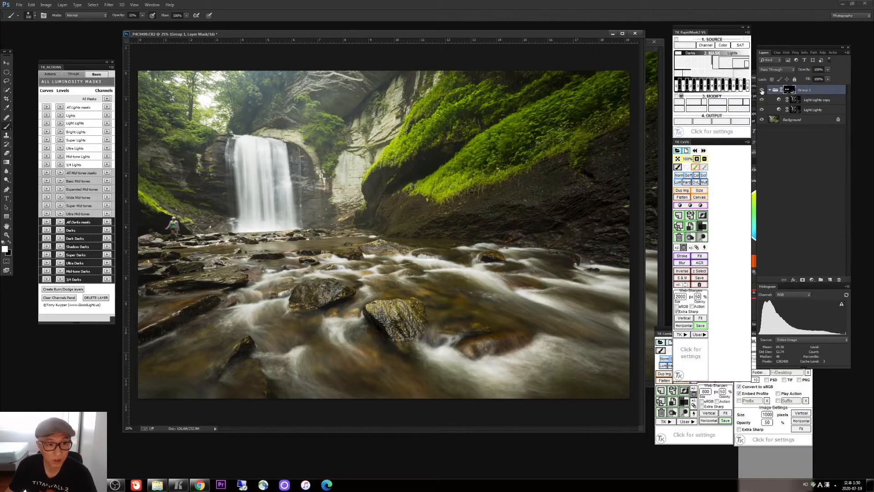
left_click(762, 91)
left_click(762, 91)
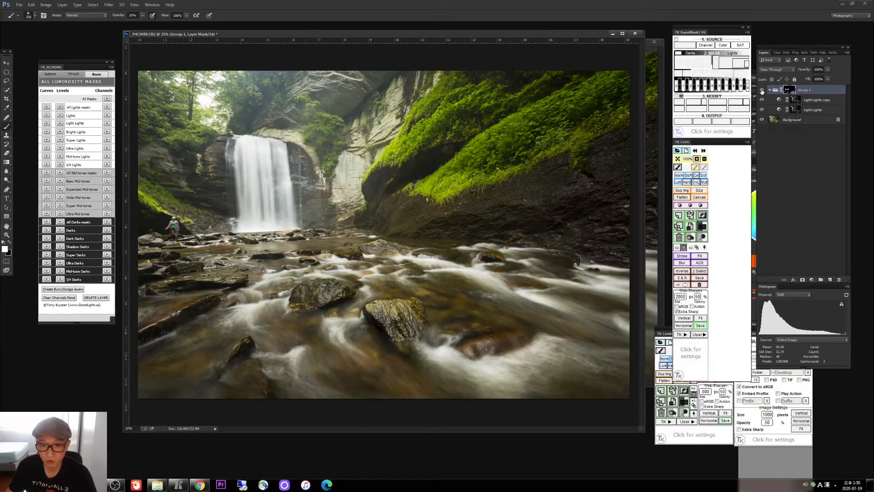
left_click(762, 91)
left_click(762, 91)
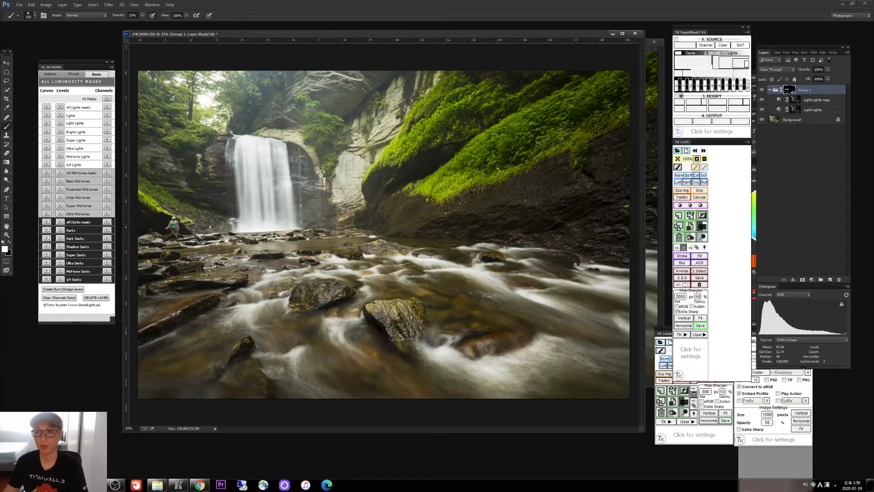
left_click(762, 91)
left_click(762, 91)
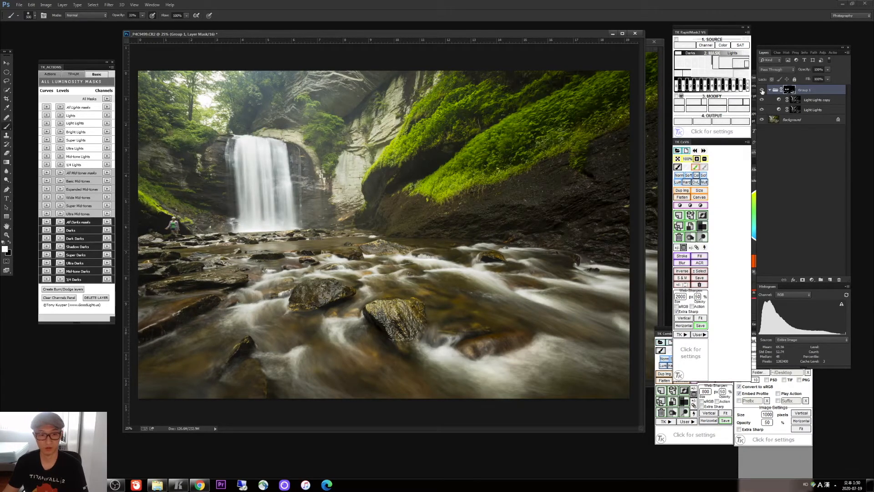
left_click(803, 92)
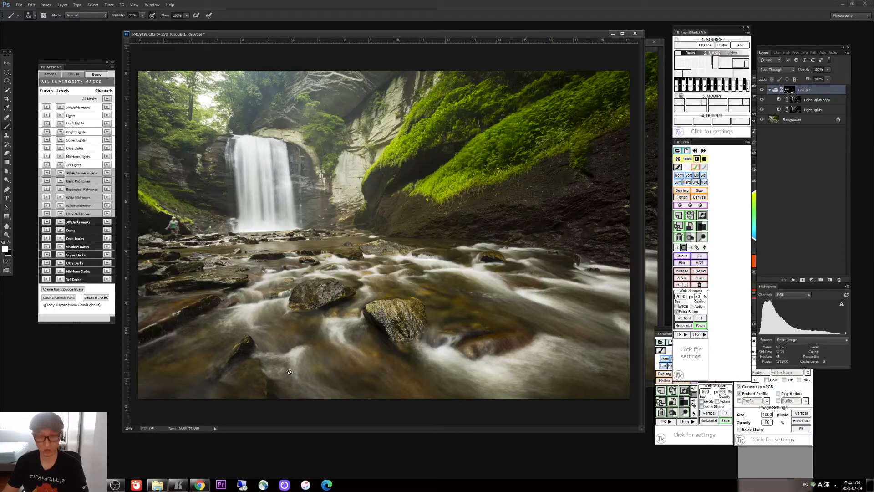
left_click(789, 90)
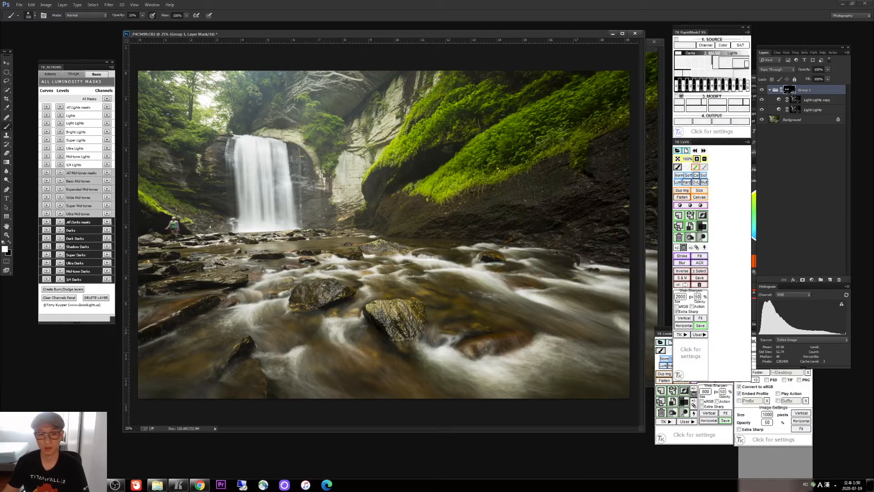
Step: Add a Curves adjustment layer with the Darks luminosity mask at the top of the stack, set to Multiply at 20% opacity
left_click(811, 120)
key("v")
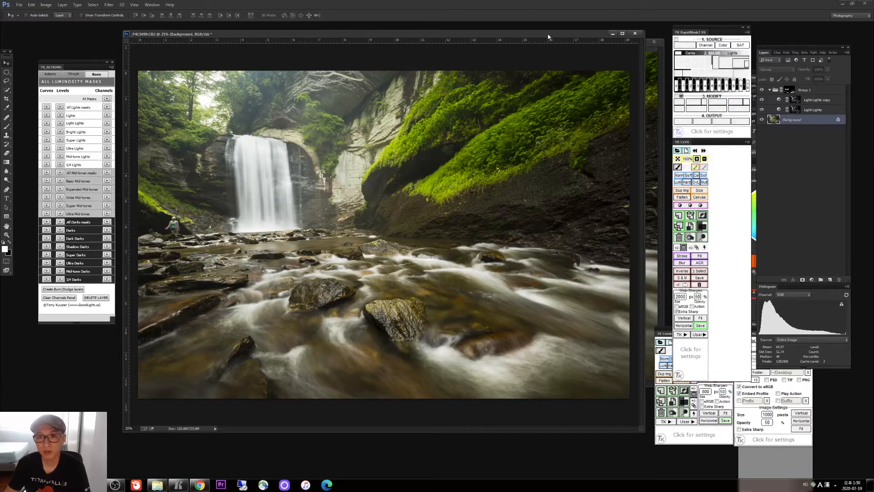
left_click_drag(548, 35, 548, 34)
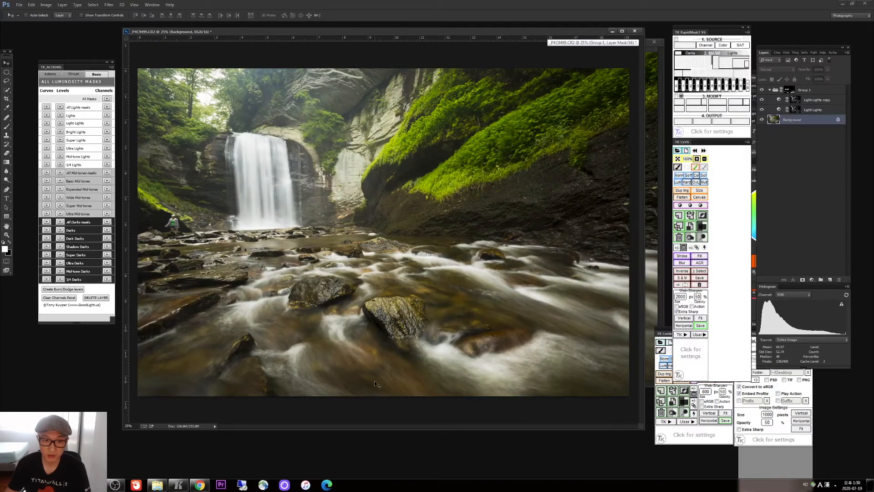
double_click(545, 429)
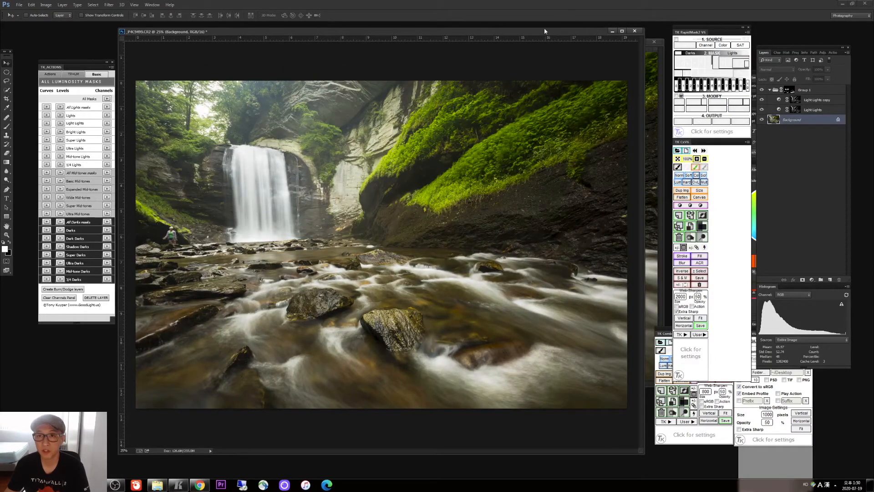
left_click_drag(544, 31, 548, 31)
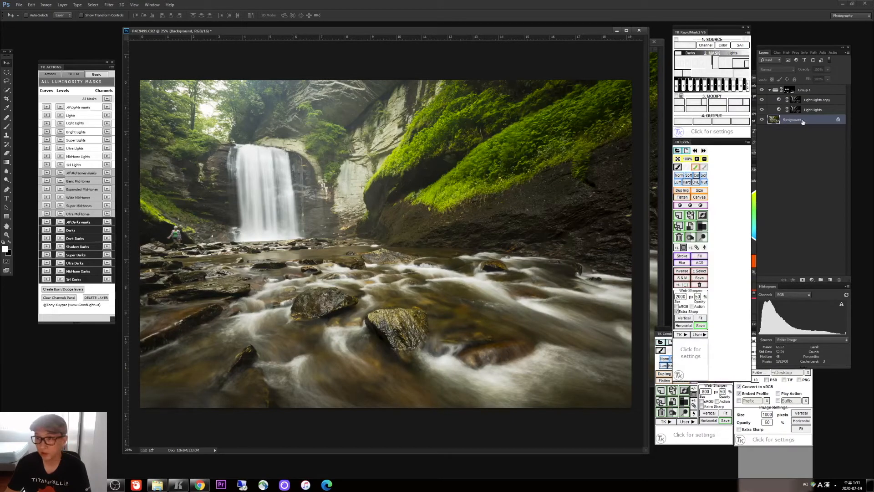
left_click(46, 231)
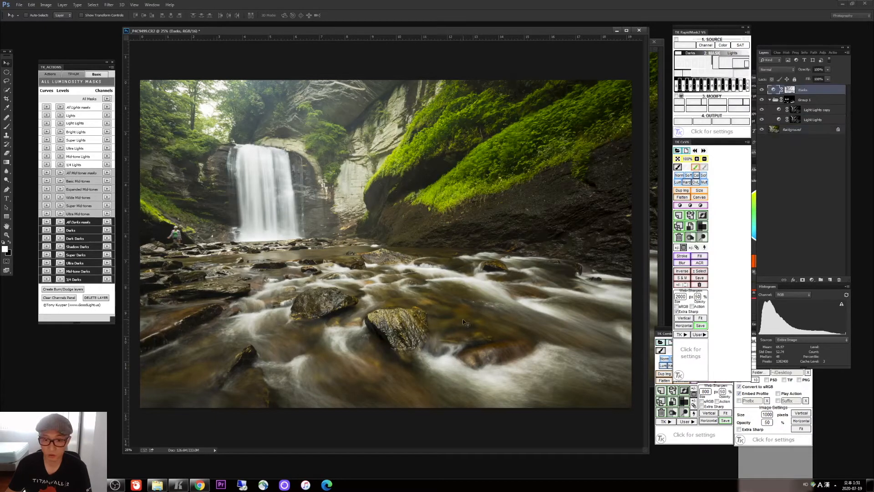
left_click(784, 70)
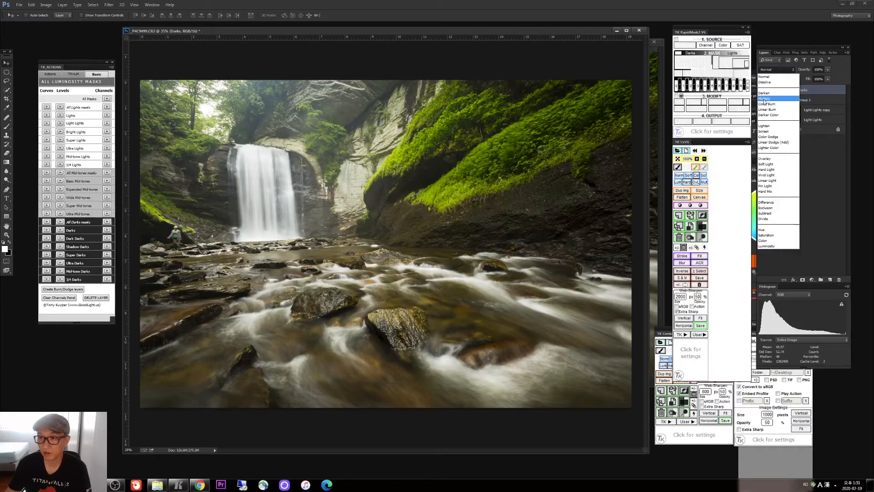
left_click(765, 99)
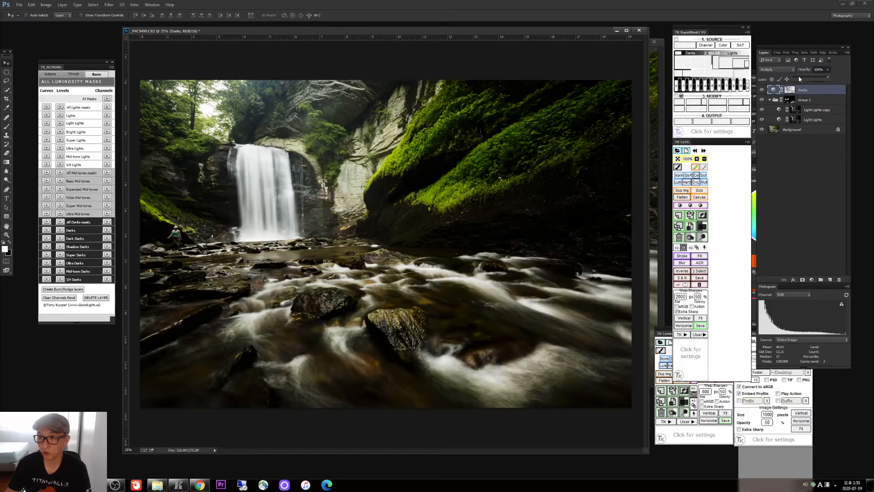
left_click_drag(799, 79, 800, 81)
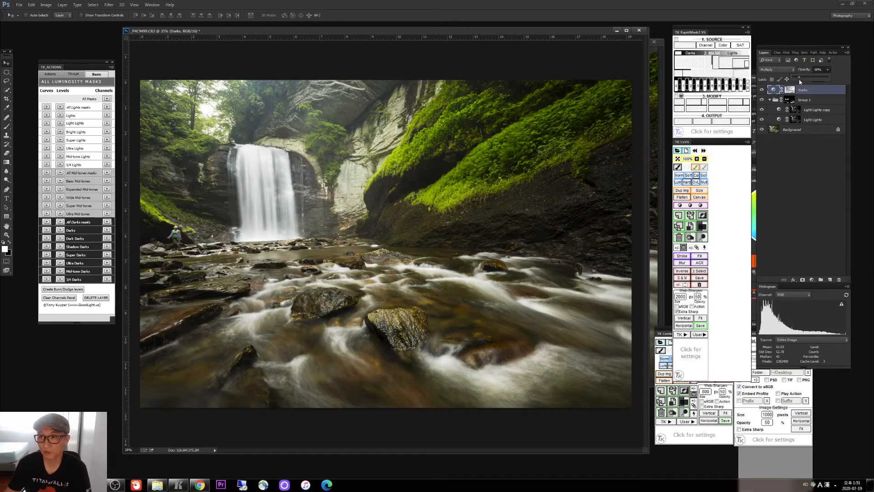
Step: Examine how the Darks layer deepens the shadows by repeatedly hiding and showing it
left_click(762, 89)
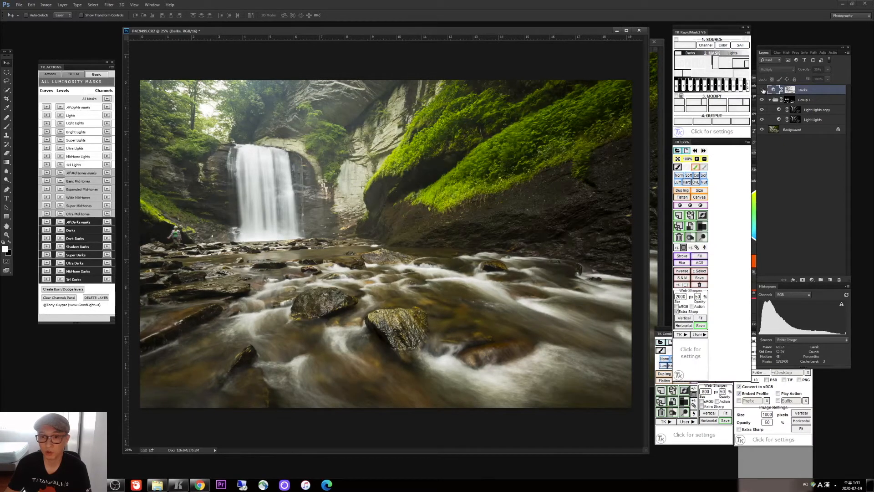
left_click(762, 90)
left_click(762, 90)
left_click(762, 90)
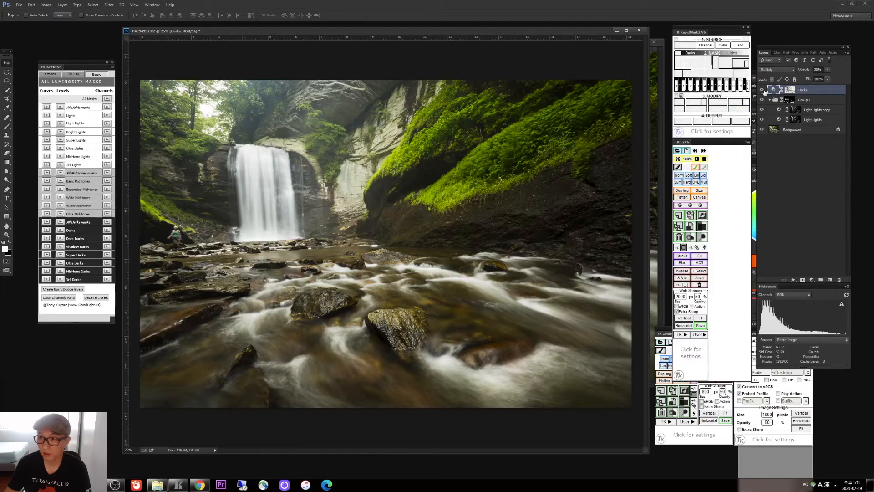
left_click(762, 90)
left_click(763, 90)
left_click(762, 90)
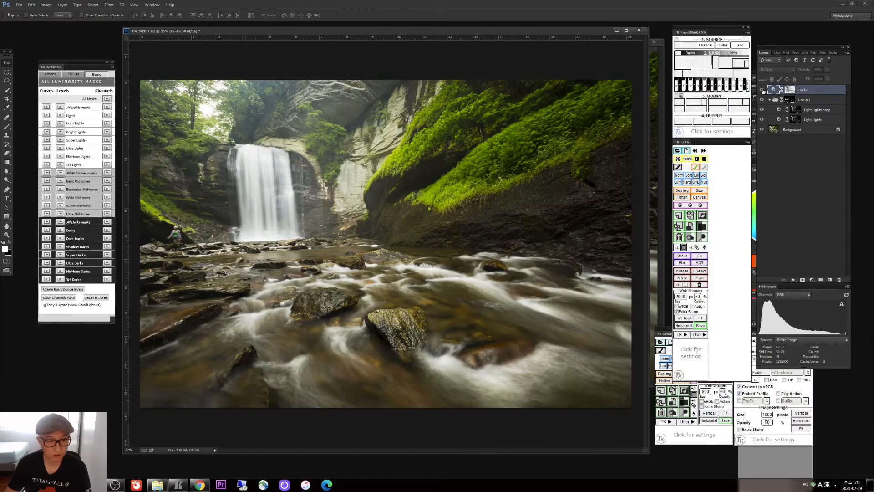
left_click(763, 90)
left_click(763, 91)
left_click(762, 90)
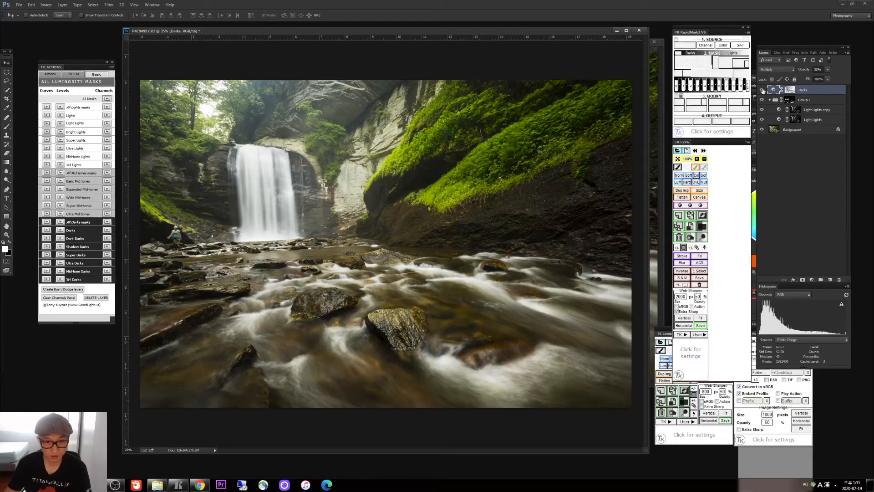
left_click(763, 90)
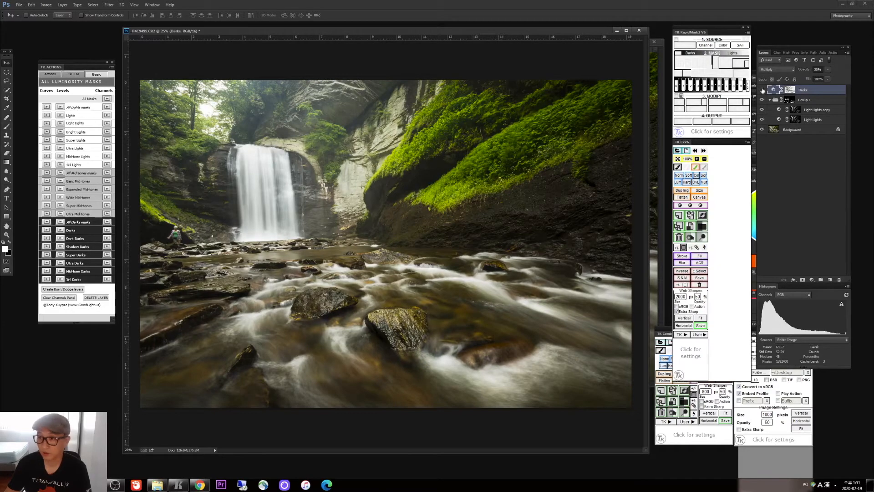
left_click(762, 91)
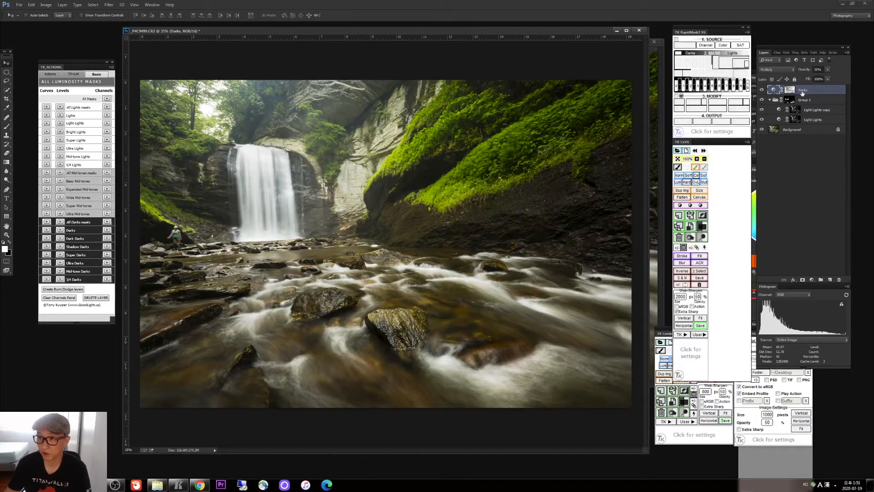
Step: Place the Darks layer in a new layer group with its own mask, and invert that mask to black
left_click(821, 279)
left_click(801, 280)
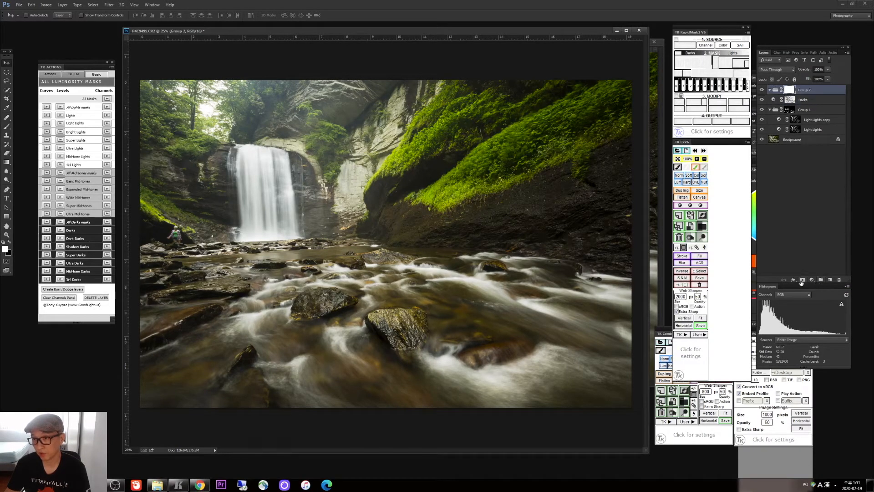
left_click_drag(804, 100, 788, 97)
left_click(790, 91)
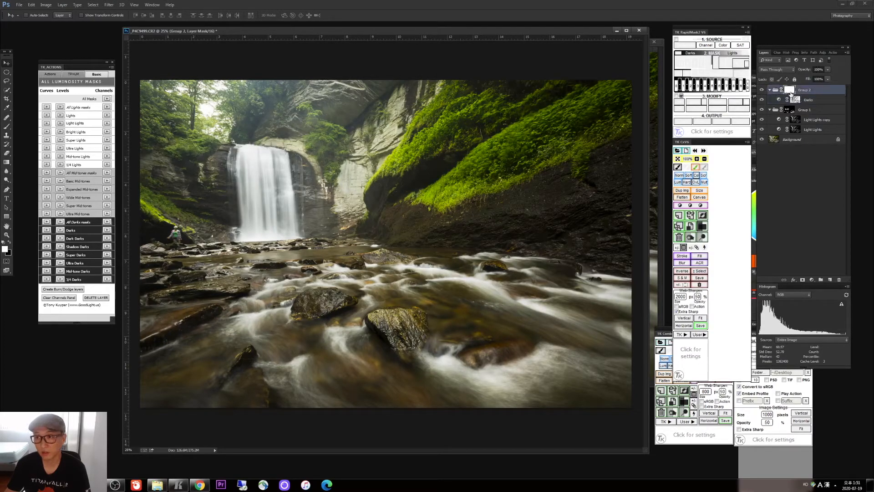
key("ctrl+i")
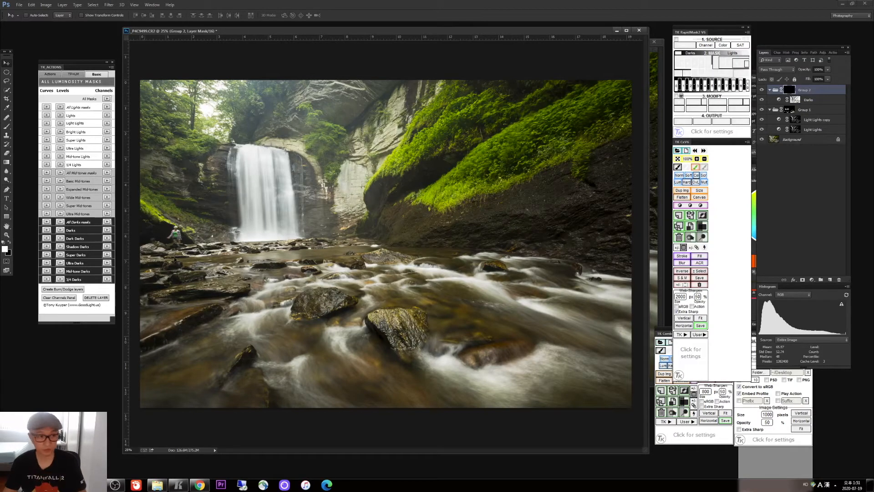
Step: Paint white on the new group's mask with a smaller brush to darken the stream around the submerged rock and right-hand rapids
key("b")
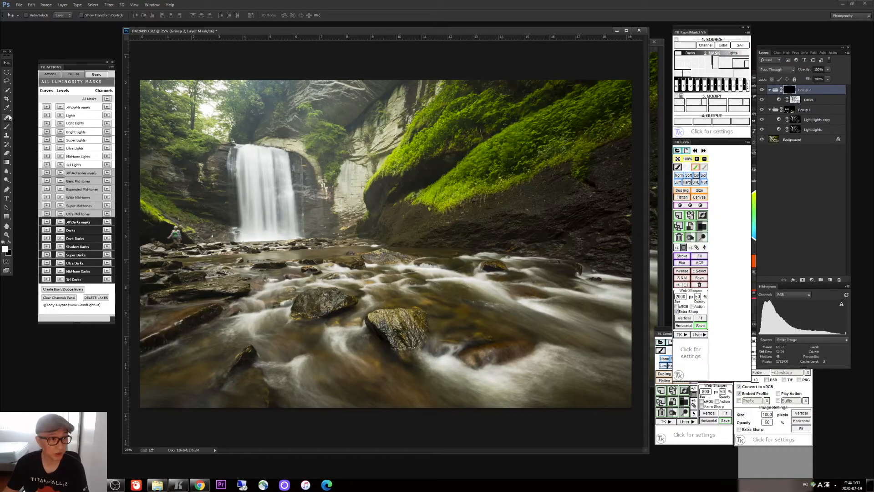
key("bracketleft")
key("bracketleft")
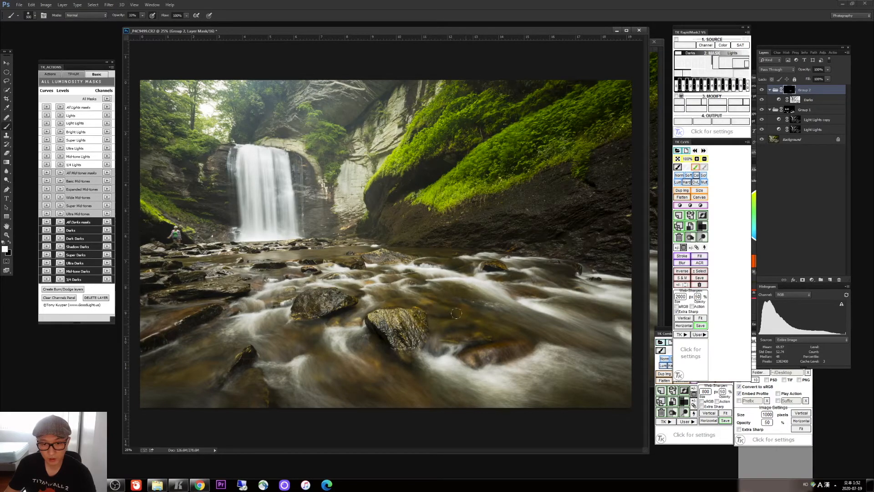
key("bracketleft")
mouse_move(502, 352)
left_mouse_down()
mouse_move(573, 306)
mouse_move(613, 313)
left_mouse_up()
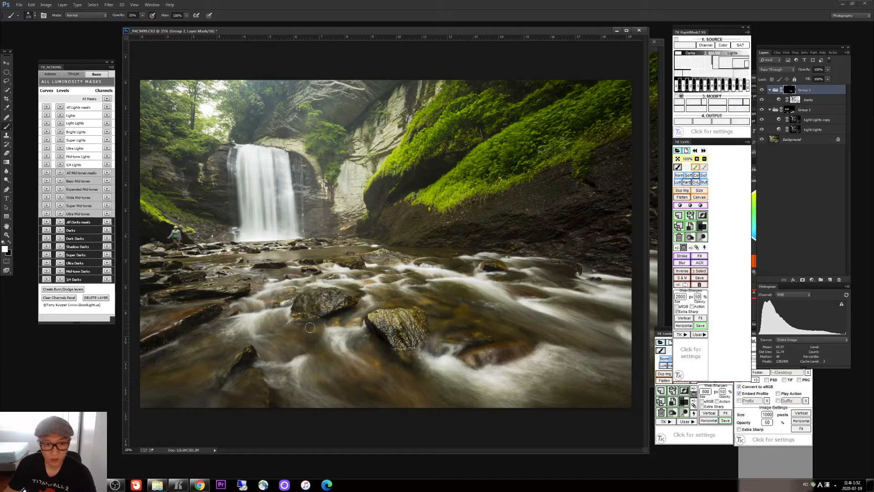
Step: Brush the new group's mask over the foreground water below the large central rock, varying the brush size
key("bracketright")
key("bracketright")
key("bracketright")
key("bracketright")
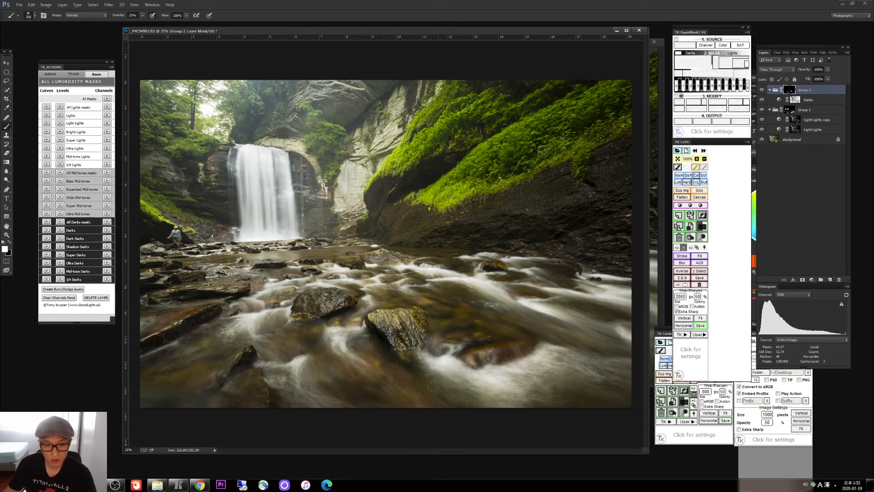
key("bracketright")
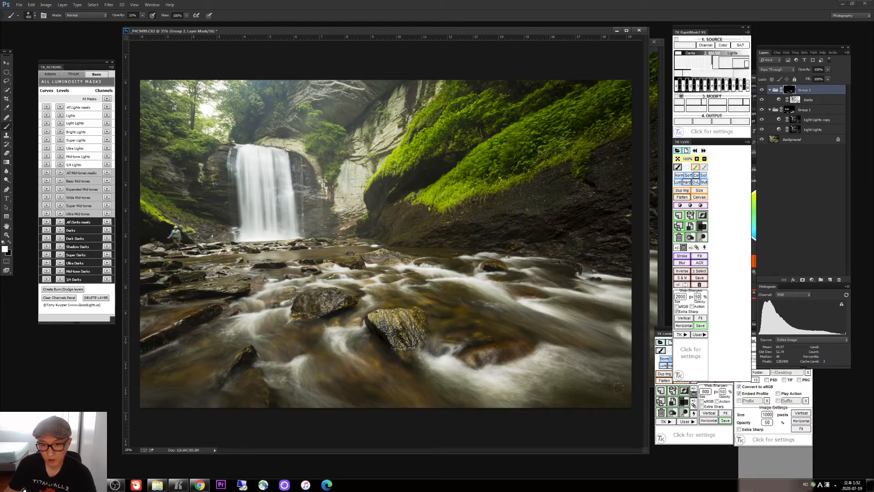
key("bracketleft")
key("bracketleft")
key("bracketleft")
left_click_drag(380, 347, 459, 405)
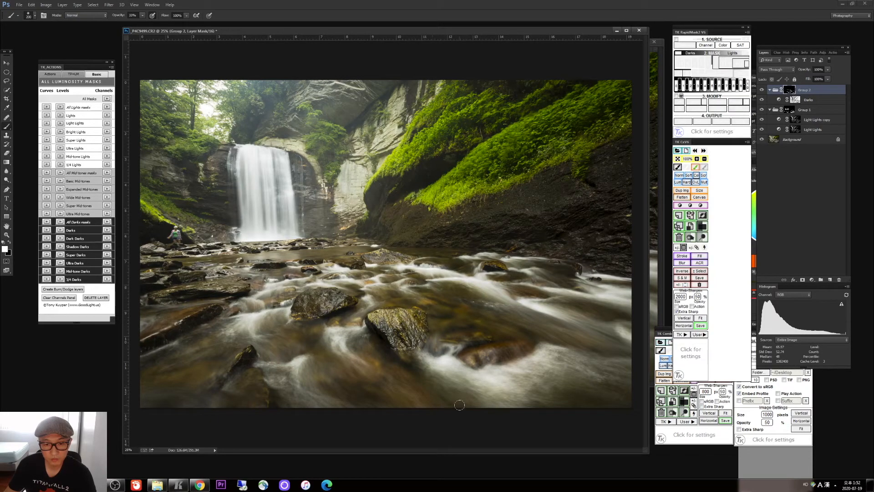
Step: Adjust the brush size and paint the darkening onto the rocks along the left bank and the foliage left of the waterfall
key("bracketright")
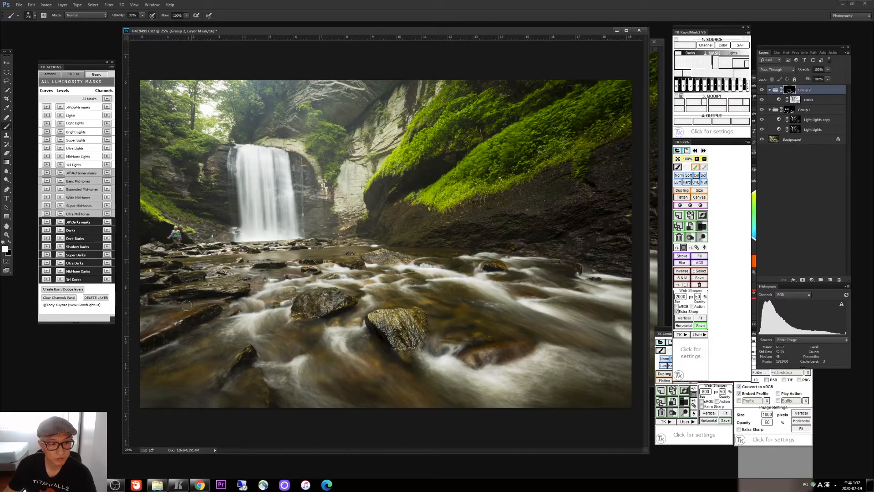
key("bracketleft")
key("bracketleft")
key("bracketleft")
key("bracketright")
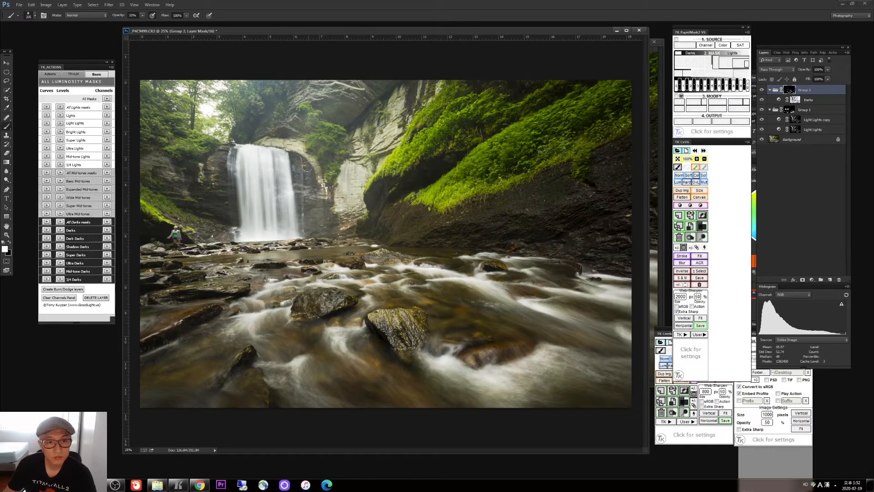
key("bracketright")
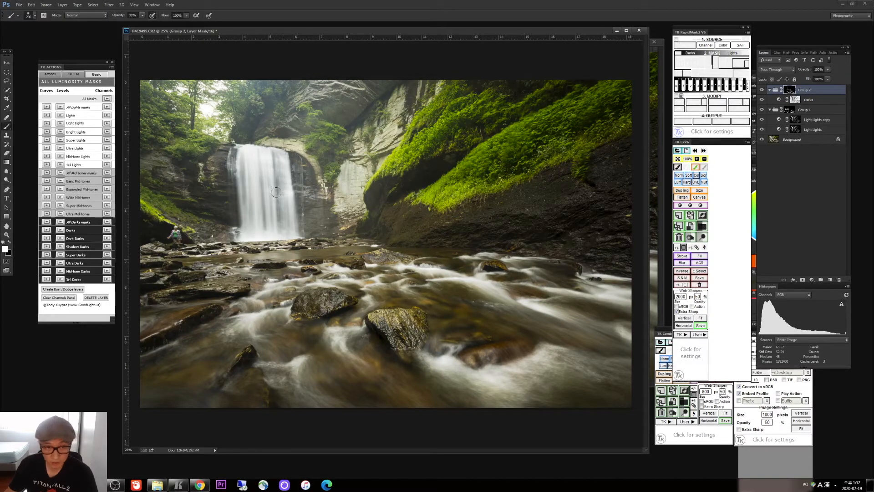
mouse_move(223, 146)
left_mouse_down()
mouse_move(215, 189)
mouse_move(202, 191)
mouse_move(222, 187)
mouse_move(204, 208)
mouse_move(225, 202)
mouse_move(177, 202)
mouse_move(188, 206)
mouse_move(154, 174)
mouse_move(154, 160)
mouse_move(194, 152)
mouse_move(176, 140)
left_mouse_up()
Step: Paint the group mask over the cliff face beside the waterfall and the dark rock beneath the moss, varying the brush size
key("bracketleft")
key("bracketleft")
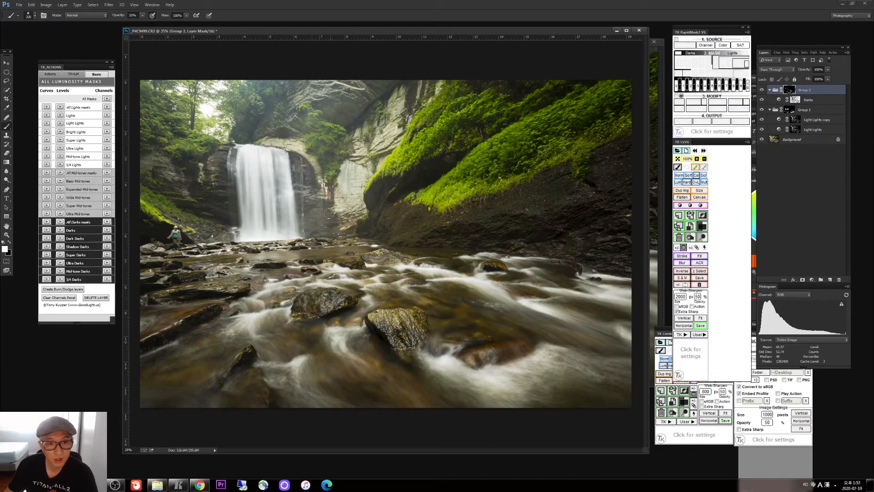
key("bracketleft")
mouse_move(329, 213)
left_mouse_down()
mouse_move(327, 226)
mouse_move(366, 105)
mouse_move(396, 84)
mouse_move(365, 80)
left_mouse_up()
key("bracketright")
key("bracketright")
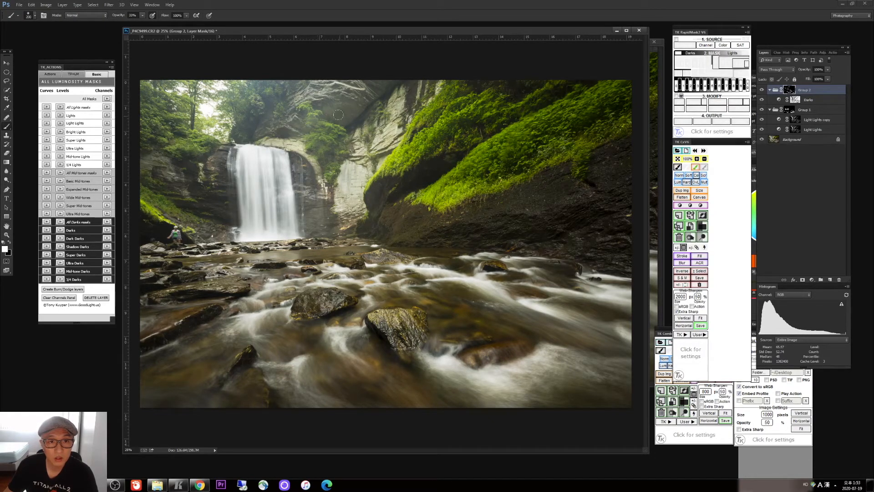
key("bracketleft")
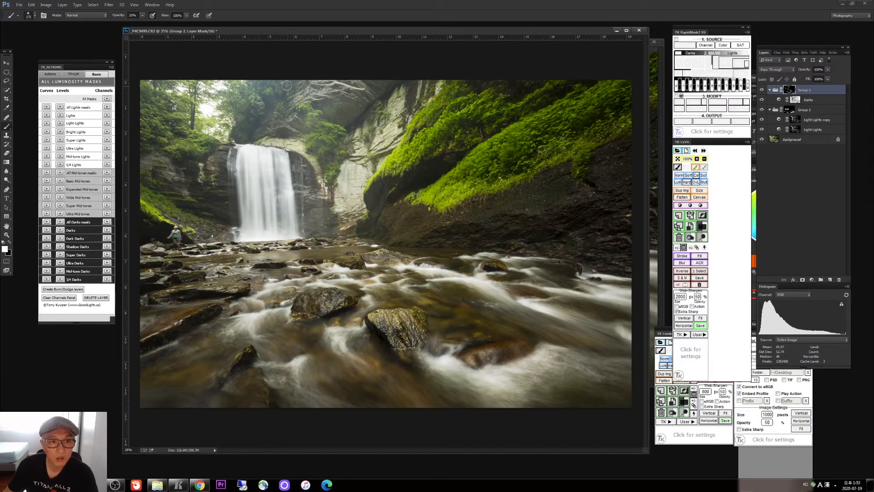
key("bracketright")
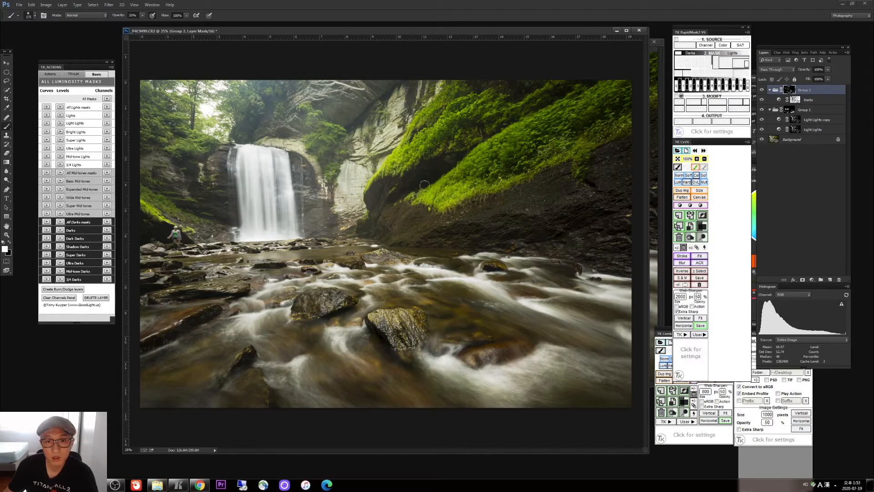
left_click_drag(425, 186, 383, 211)
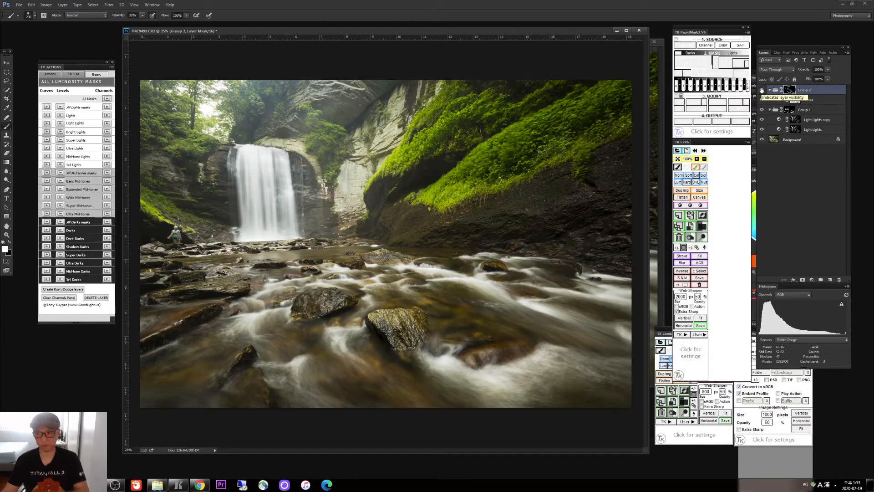
Step: Compare the image with and without the darkening group by toggling Group 2's visibility
left_click(761, 90)
left_click(761, 90)
left_click(761, 90)
left_click(761, 90)
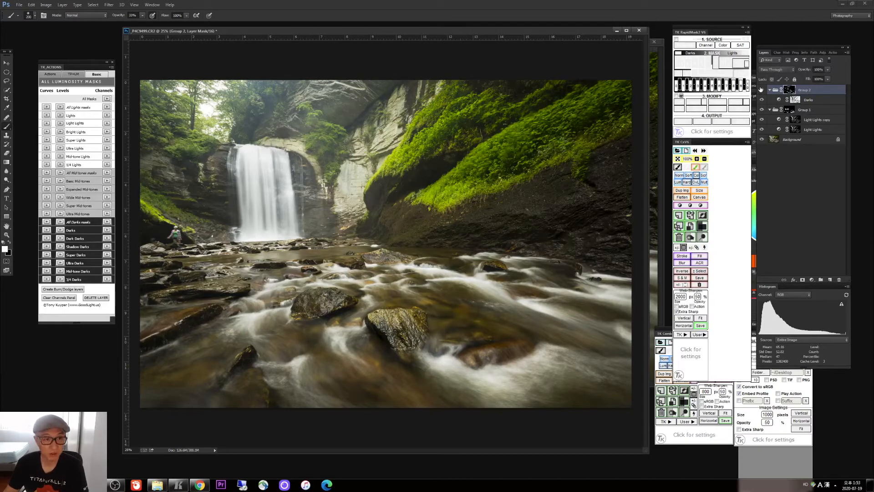
left_click(761, 89)
left_click(761, 89)
left_click(760, 89)
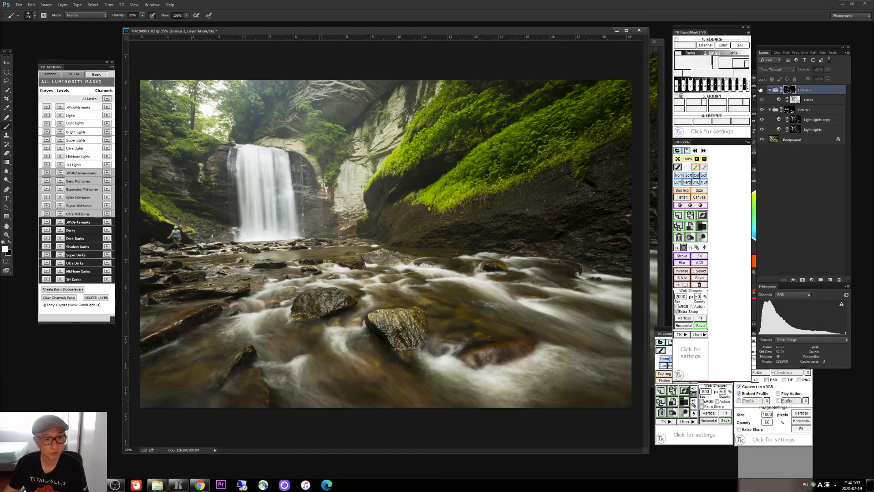
left_click(760, 90)
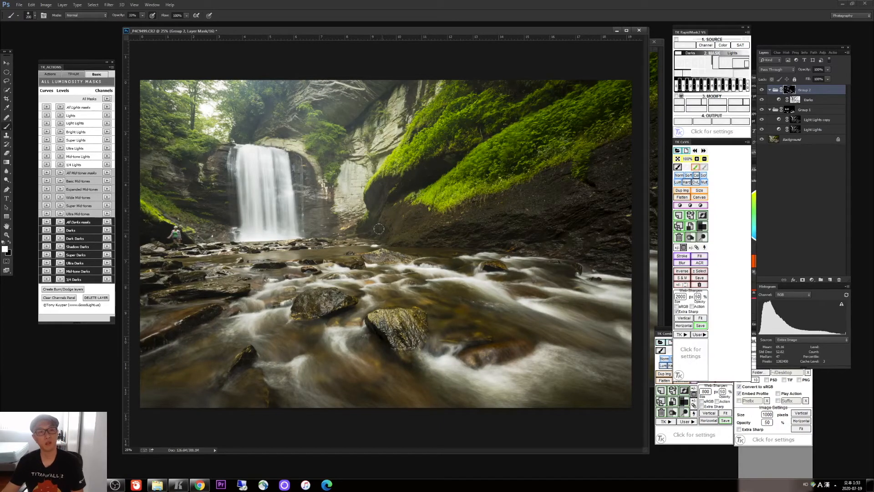
Step: Display the Lights luminosity channel and load it as a selection
left_click(806, 141)
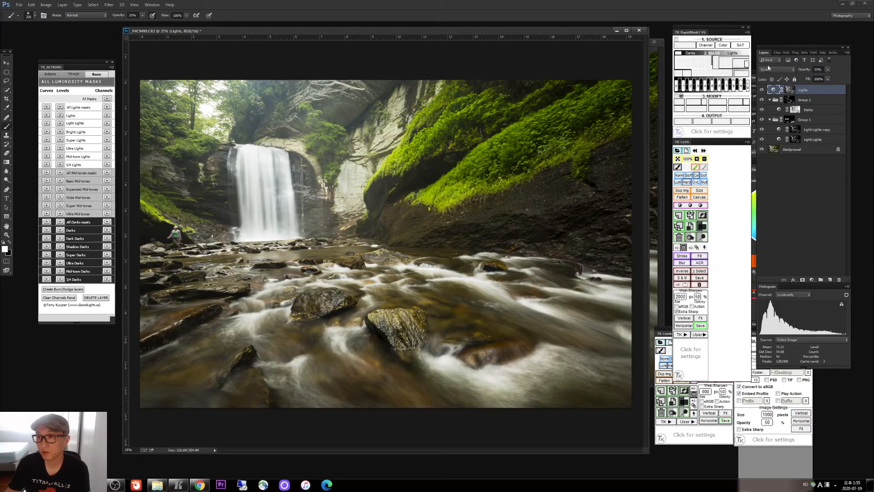
left_click(775, 53)
left_click(770, 109)
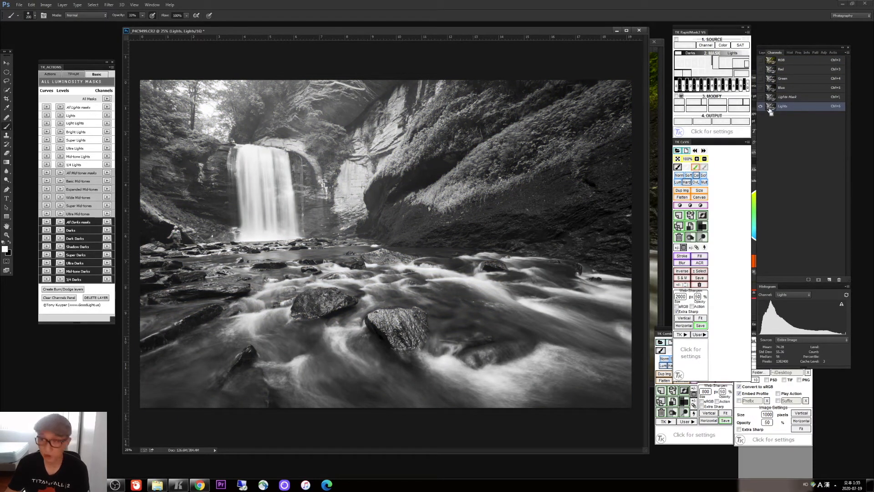
left_click(771, 110, "ctrl")
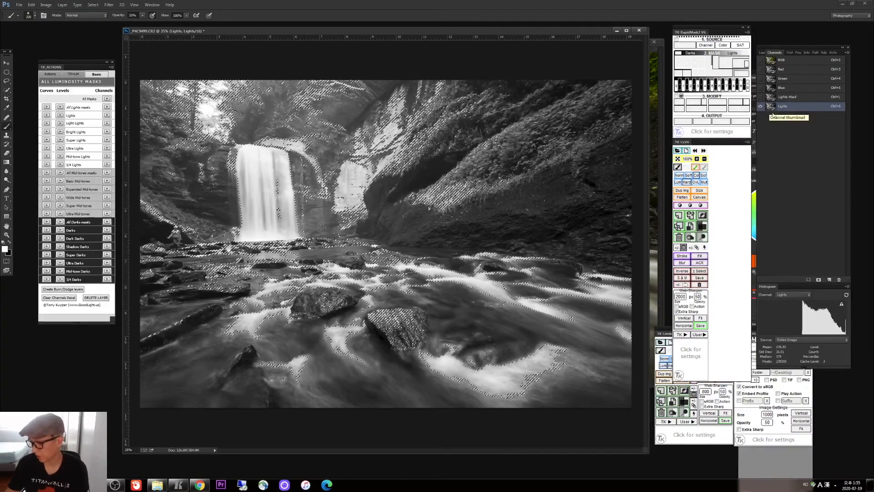
Step: Add a Vibrance adjustment layer masked by the Lights selection, and turn off the red mask overlay
left_click(781, 60)
left_click(762, 52)
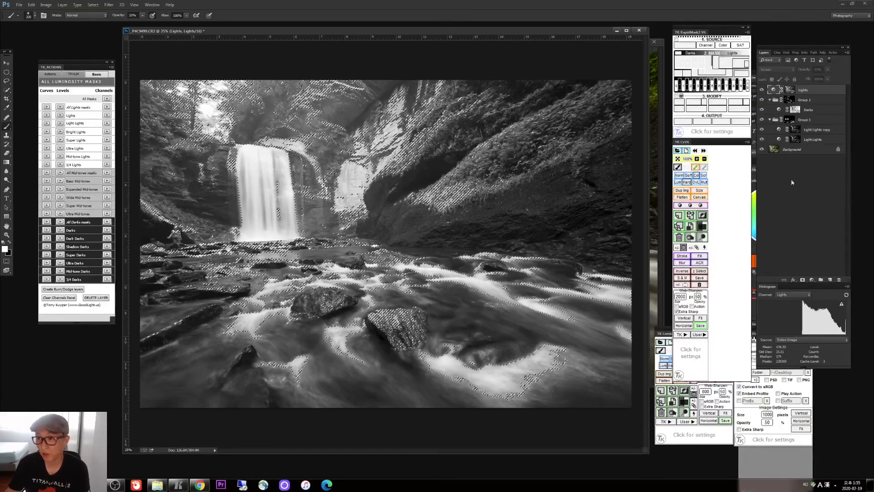
left_click(811, 279)
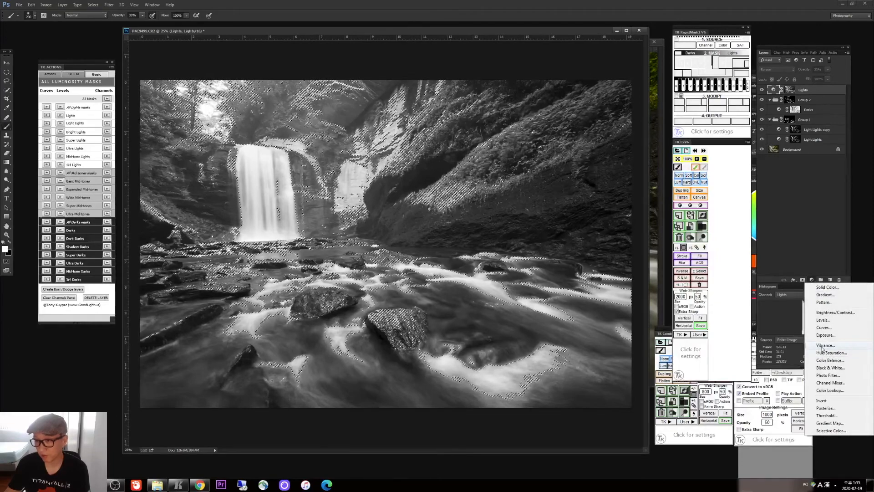
left_click(822, 346)
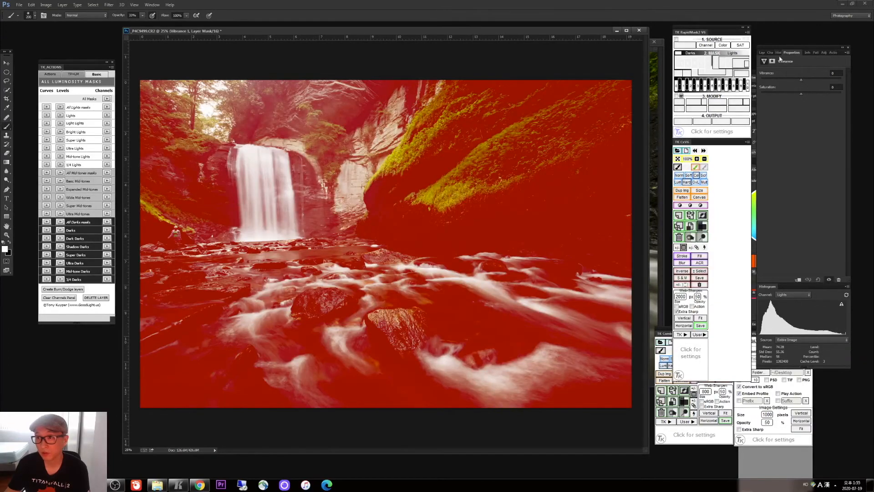
left_click(762, 53)
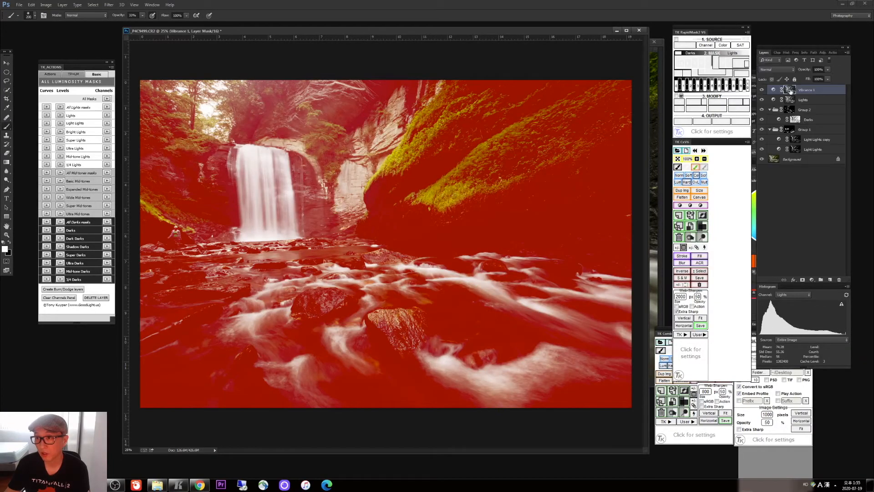
left_click(791, 90)
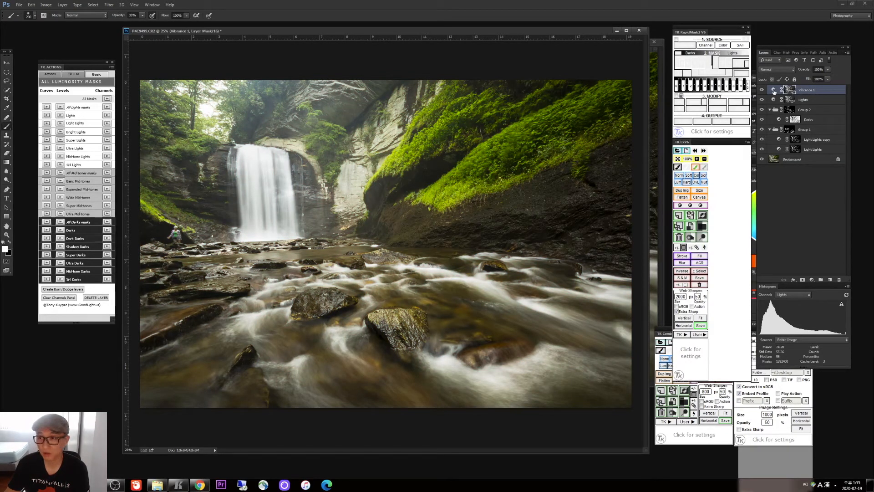
Step: Set the Vibrance adjustment layer's vibrance to +14
double_click(773, 90)
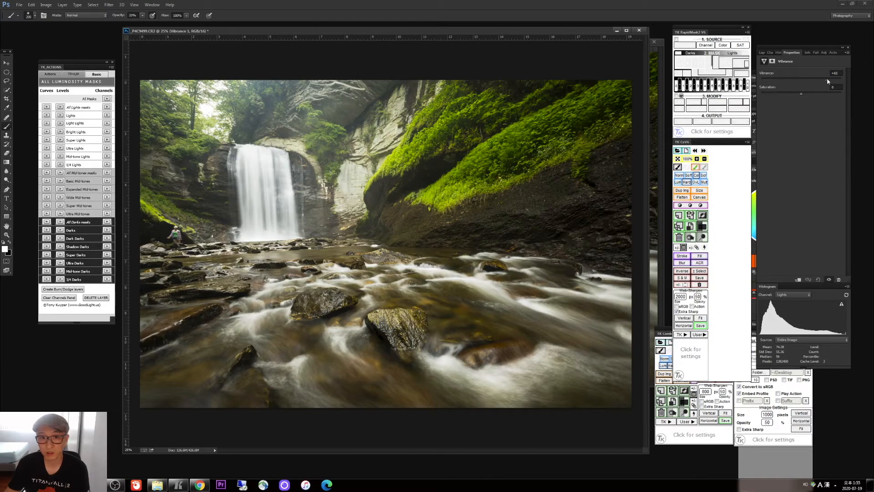
left_click_drag(841, 76, 806, 77)
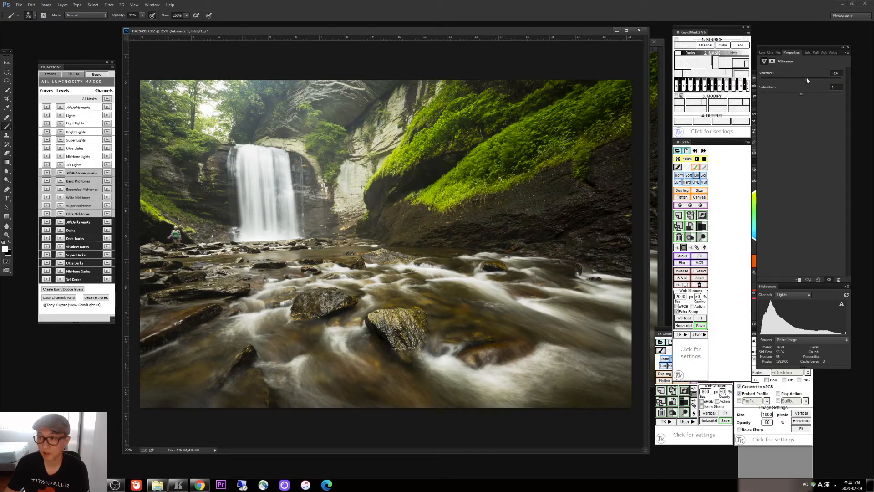
left_click(761, 53)
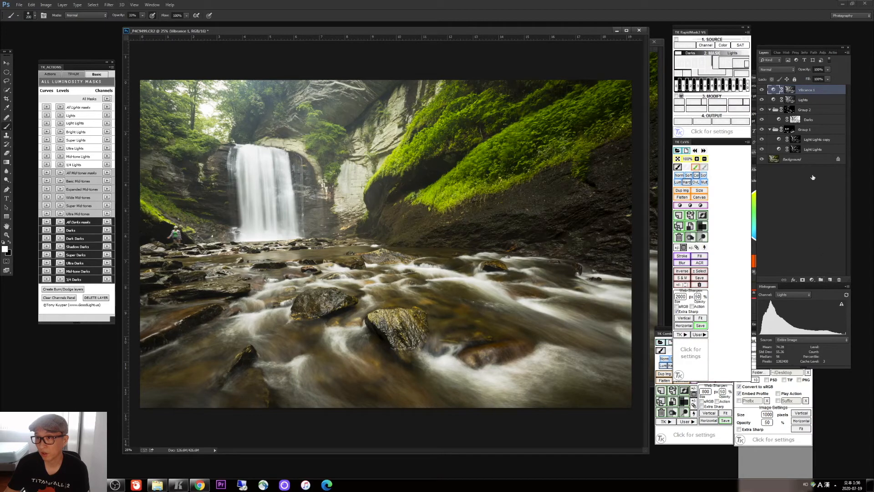
Step: Create a new layer group with a mask, put the Vibrance layer inside it, and invert the group mask to black
left_click(820, 279)
left_click(802, 280)
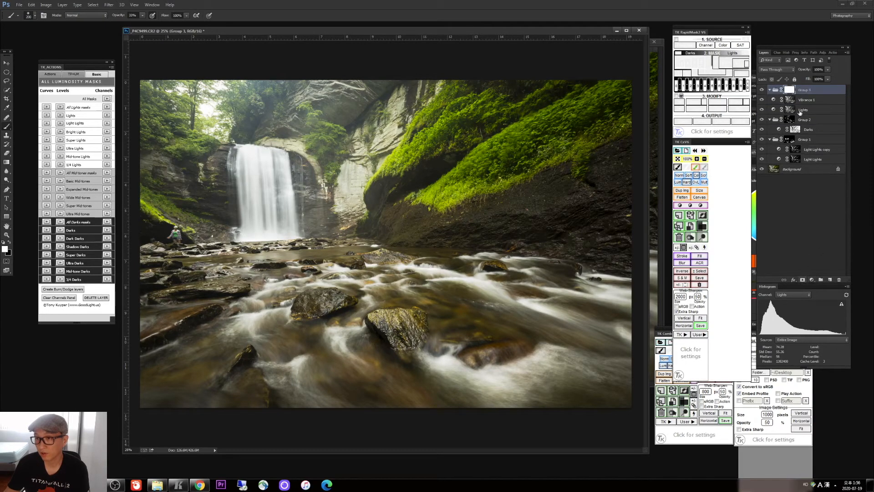
left_click_drag(806, 101, 794, 93)
left_click(793, 93)
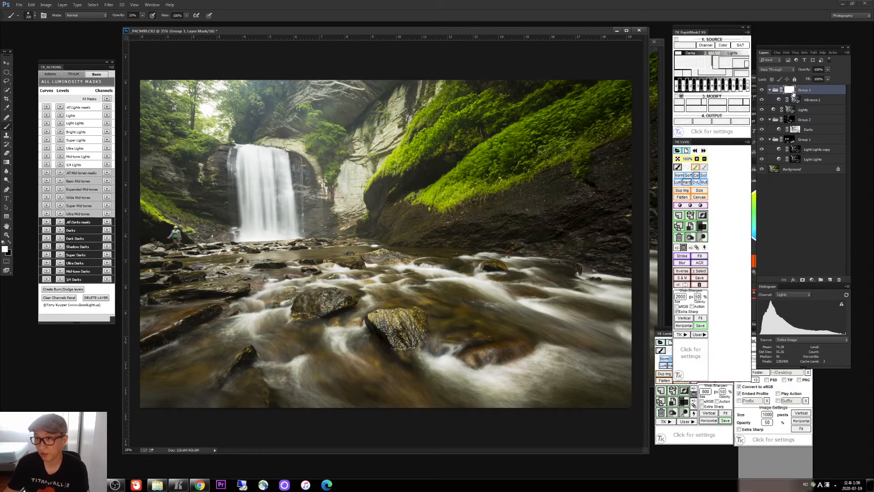
key("ctrl+i")
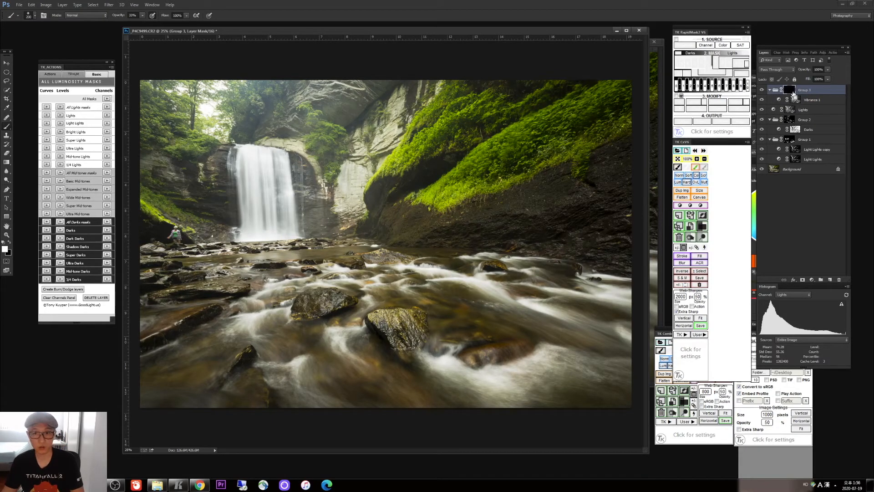
Step: Paint white on the Vibrance group's mask over the greenery and the mossy left bank, varying the brush size
key("bracketright")
key("bracketright")
key("bracketright")
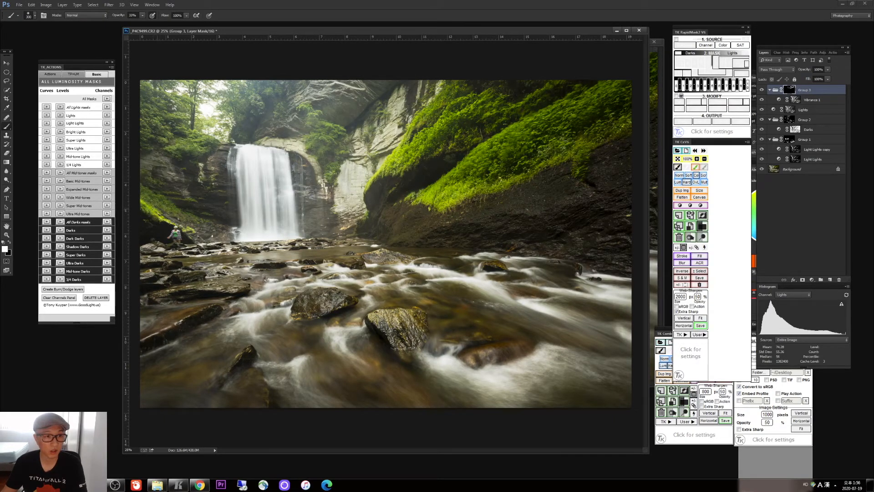
key("bracketleft")
key("bracketleft")
key("bracketleft")
left_click_drag(153, 205, 170, 215)
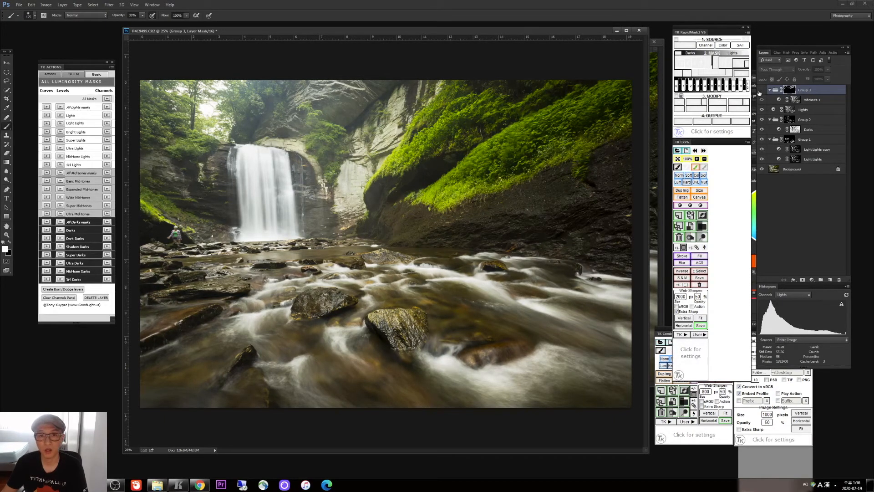
Step: Compare the image with and without the Vibrance group by toggling Group 3's visibility
left_click(759, 90)
left_click(760, 91)
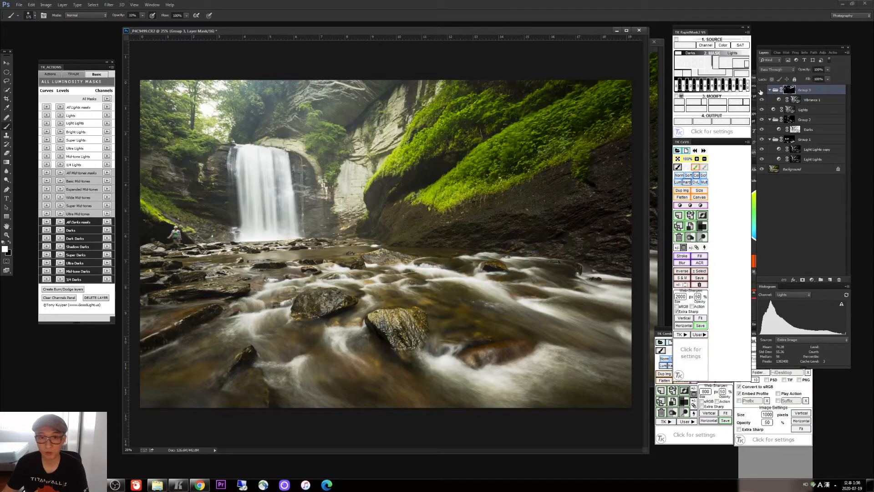
left_click(760, 91)
left_click(761, 91)
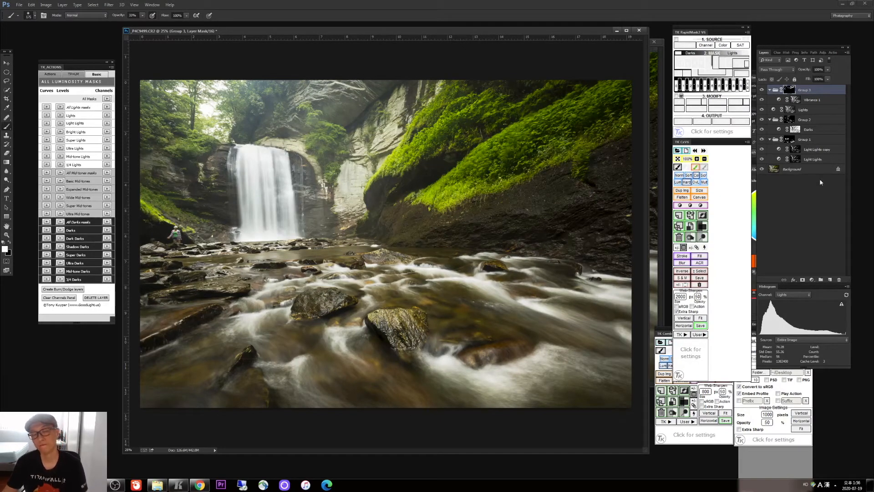
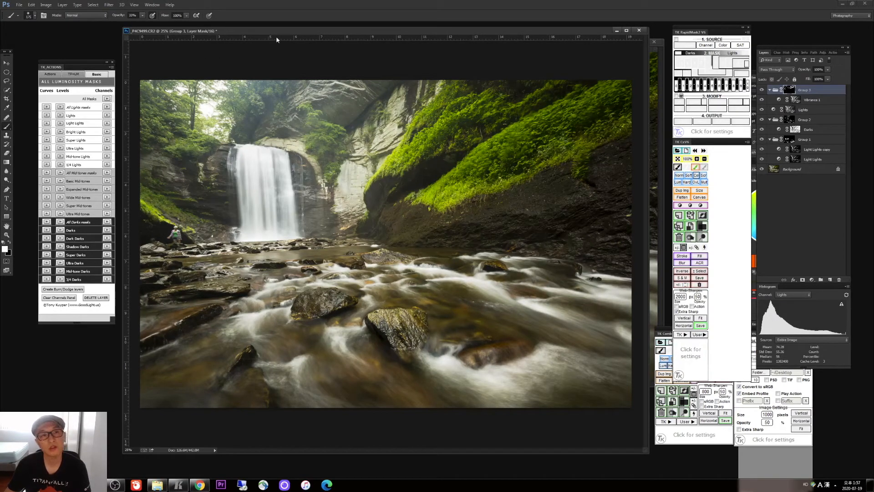
Step: Create the Dodging (white paint) and Burning (black paint) layers on top of the layer stack
left_click_drag(293, 35, 303, 32)
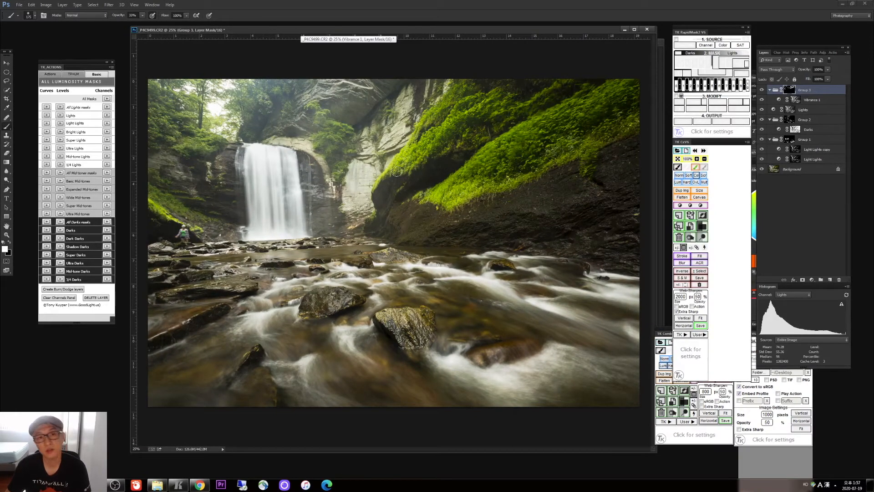
left_click_drag(300, 32, 307, 33)
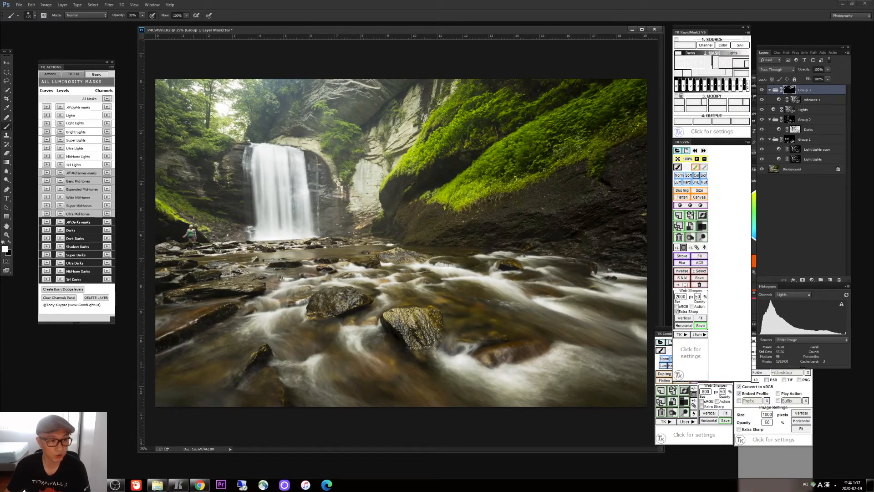
left_click(66, 289)
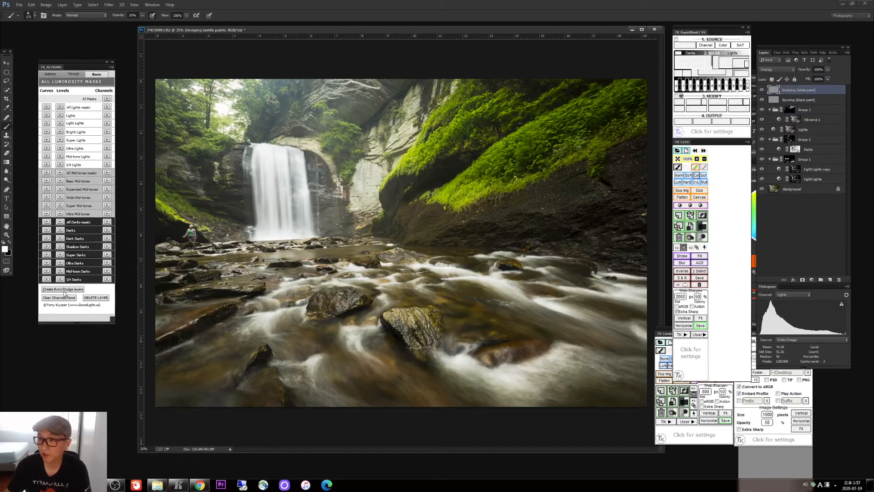
left_click(800, 101)
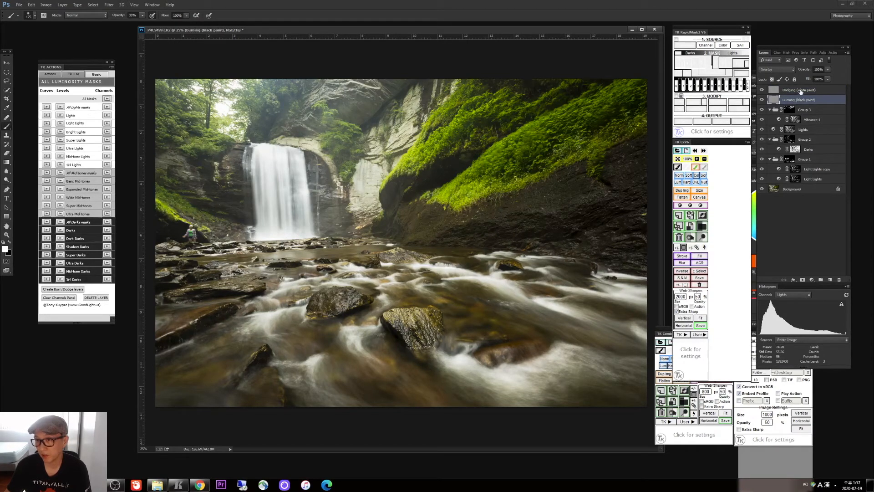
left_click(800, 90)
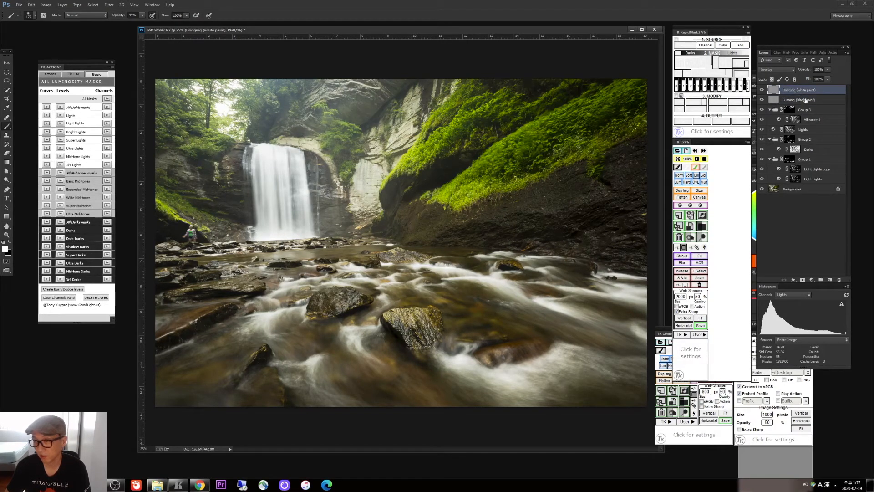
Step: Paint low-opacity black on the Burning layer over the dark cliffs on both sides of the waterfall
left_click(776, 101)
left_click(9, 242)
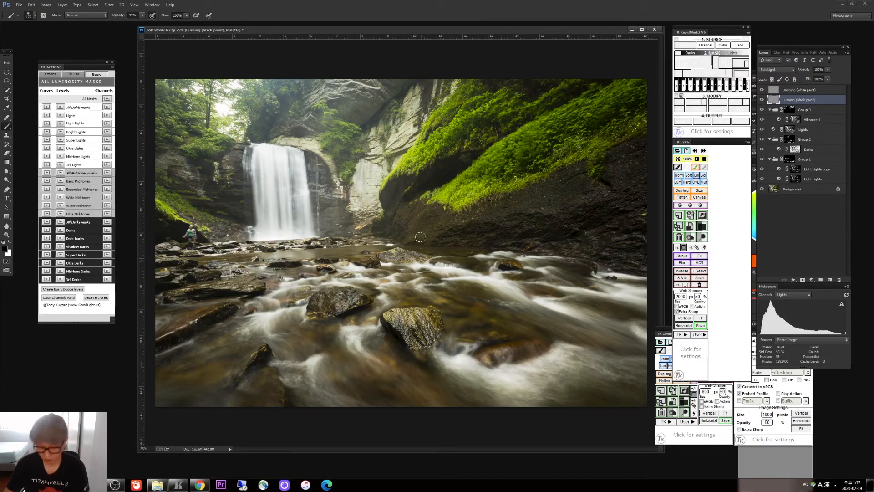
key("bracketright")
key("bracketright")
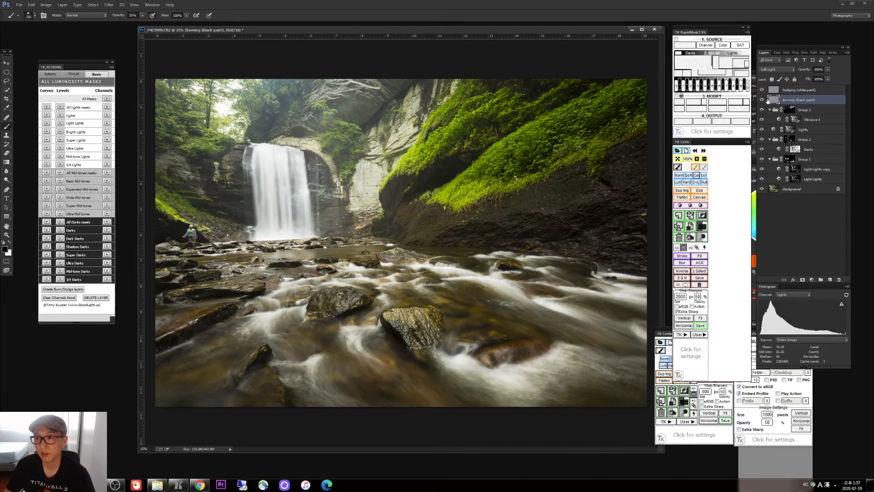
left_click(142, 16)
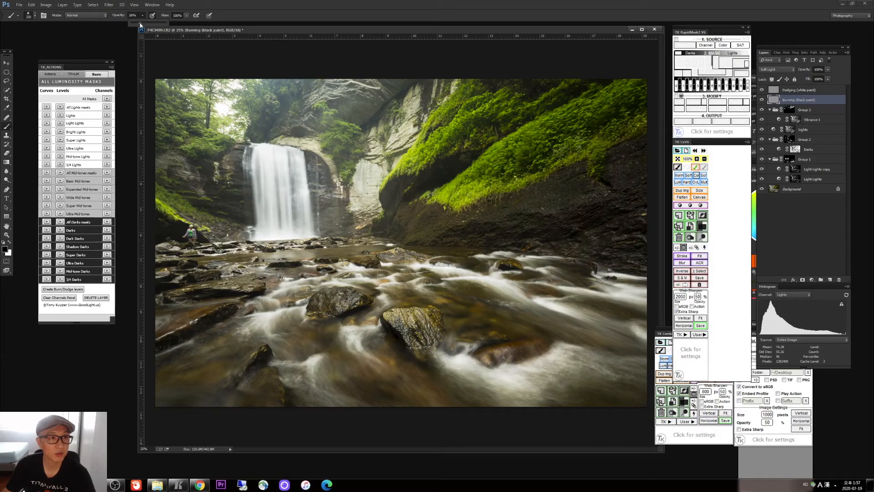
left_click_drag(136, 23, 134, 24)
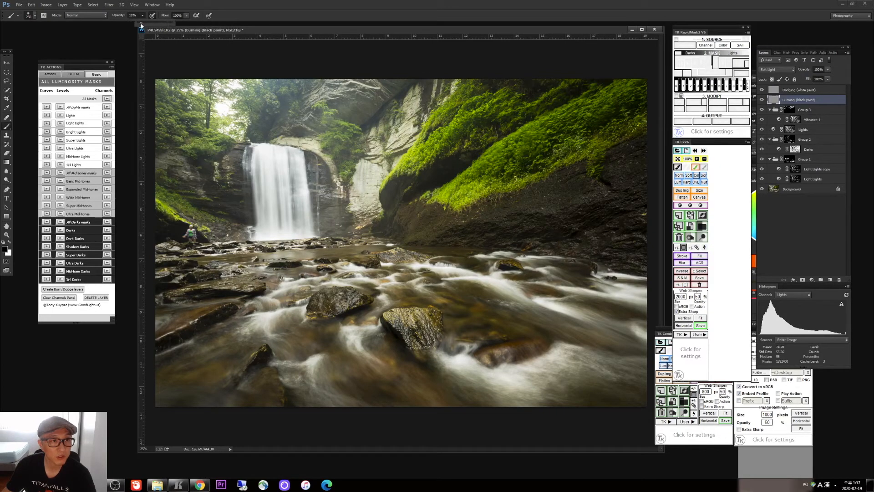
mouse_move(214, 198)
left_mouse_down()
mouse_move(209, 185)
mouse_move(228, 191)
mouse_move(241, 215)
mouse_move(178, 189)
mouse_move(172, 173)
mouse_move(170, 207)
mouse_move(160, 189)
mouse_move(215, 218)
mouse_move(159, 191)
left_mouse_up()
key("bracketleft")
key("bracketright")
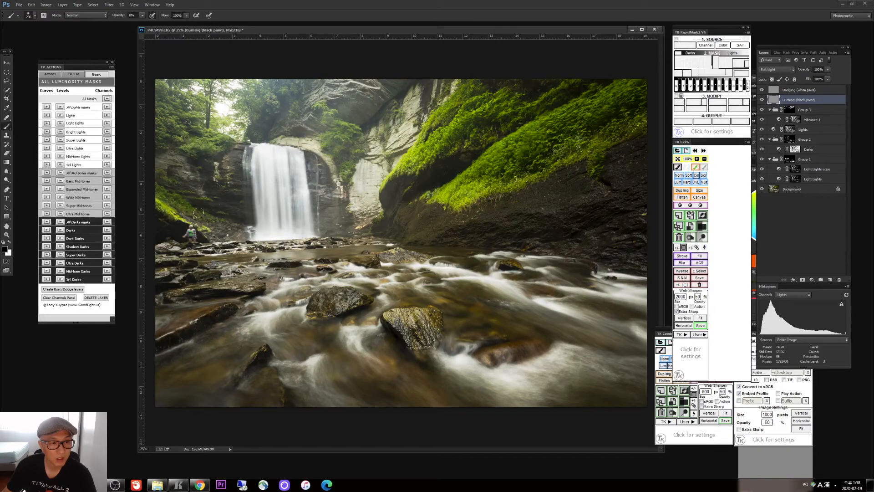
key("bracketright")
key("bracketleft")
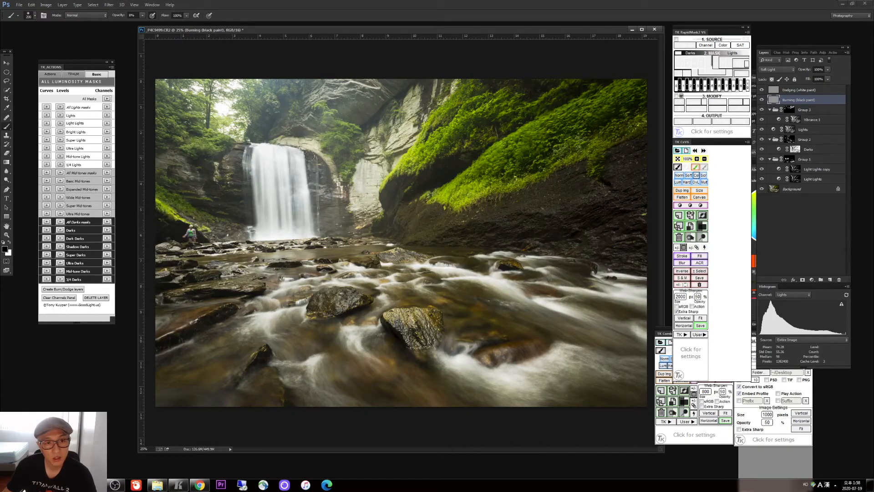
left_click_drag(322, 181, 323, 209)
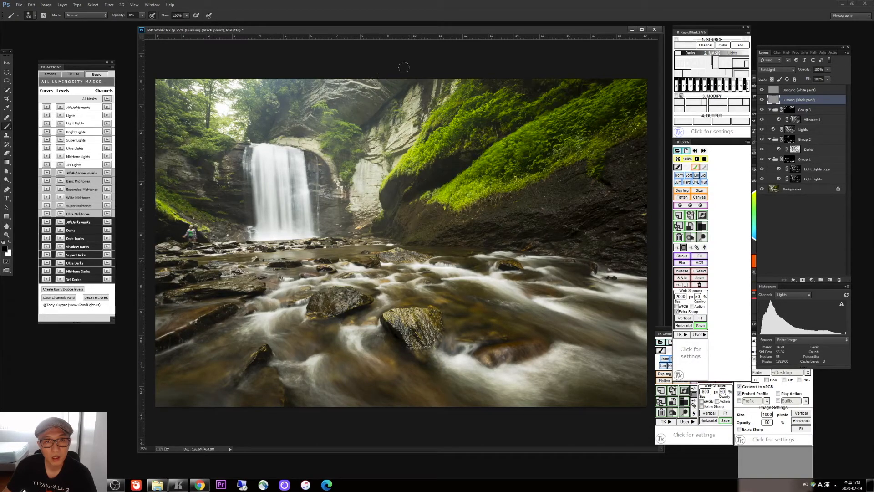
Step: Burn the foliage left of the falls, the rocky shoreline and the upper mossy slope, varying the brush size
key("bracketleft")
key("bracketleft")
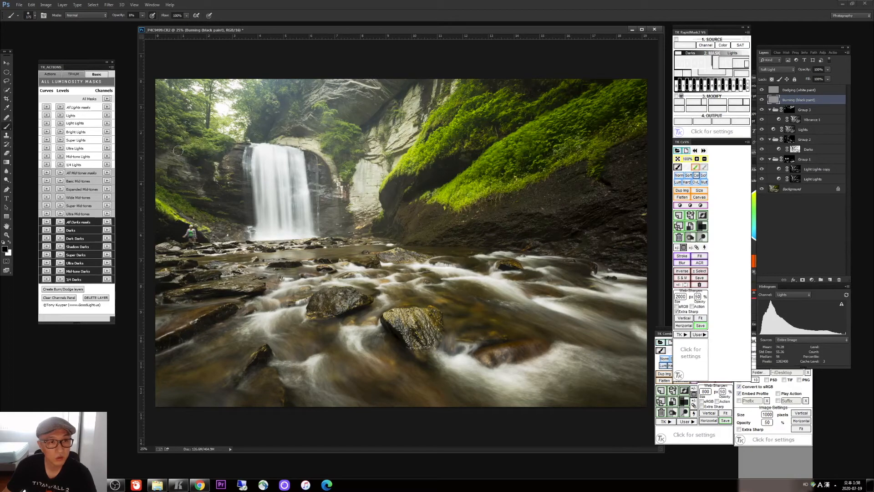
mouse_move(178, 150)
left_mouse_down()
mouse_move(171, 144)
mouse_move(201, 157)
mouse_move(226, 150)
left_mouse_up()
key("bracketright")
key("bracketright")
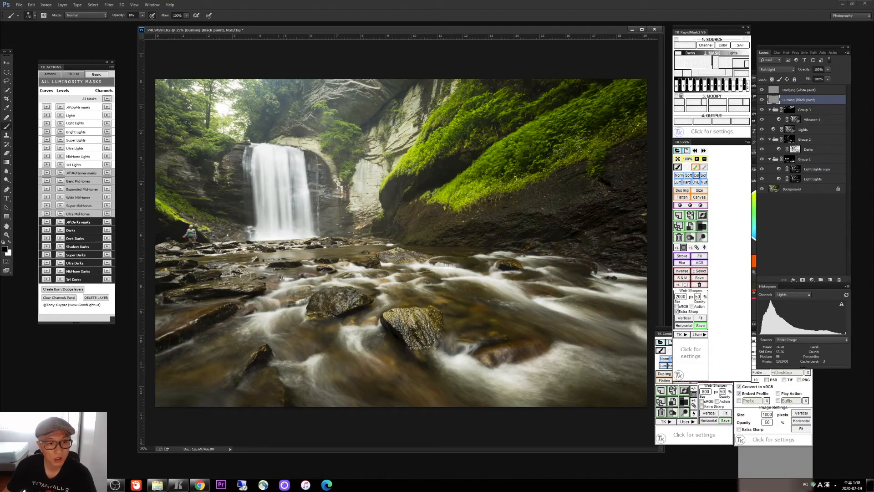
mouse_move(366, 262)
left_mouse_down()
mouse_move(418, 232)
mouse_move(485, 235)
left_mouse_up()
key("bracketright")
key("bracketright")
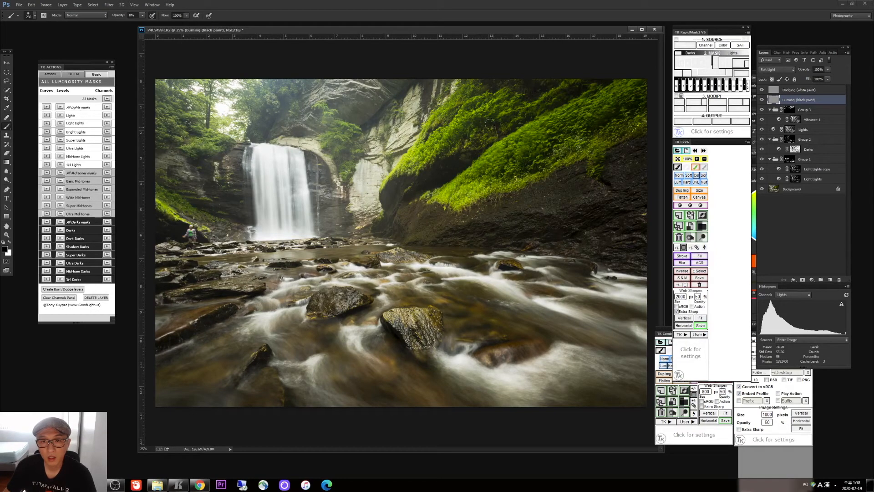
mouse_move(544, 99)
left_mouse_down()
mouse_move(587, 77)
mouse_move(476, 75)
left_mouse_up()
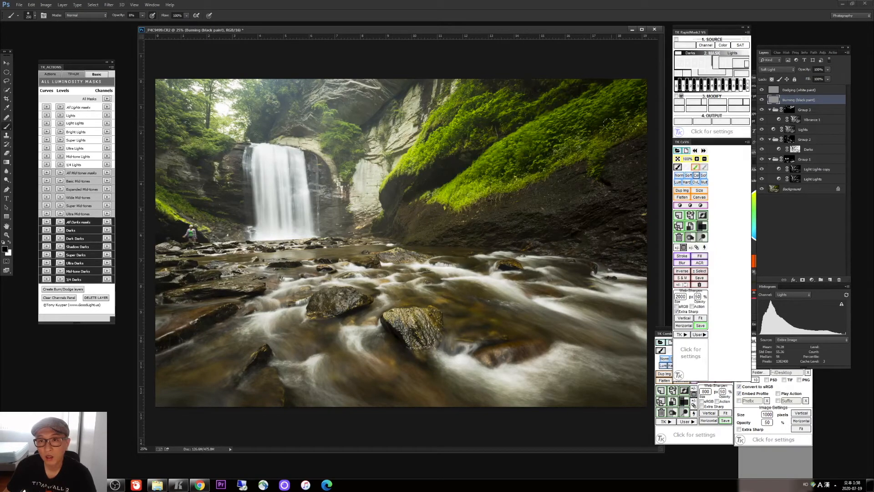
left_click_drag(608, 123, 595, 125)
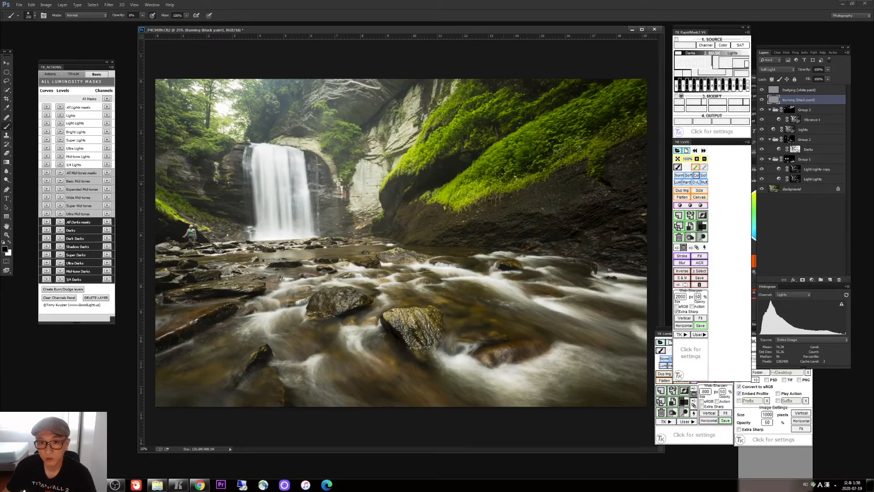
Step: Select the Dodging layer and set the foreground colour to warm pale yellow ffe289
left_click(774, 91)
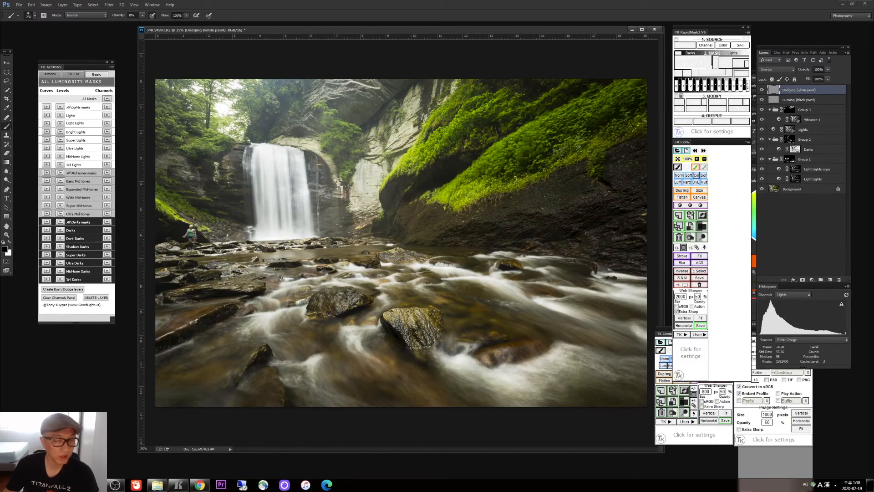
left_click(5, 249)
mouse_move(508, 320)
left_mouse_down()
mouse_move(513, 330)
mouse_move(510, 322)
left_mouse_up()
left_click_drag(468, 269, 455, 242)
left_click(570, 239)
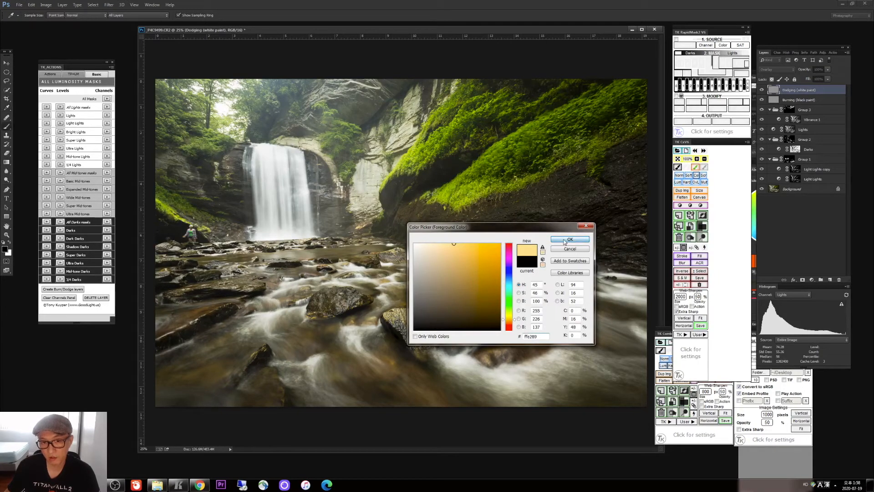
Step: Paint the warm yellow at low opacity on the Dodging layer with a large brush over the bright trees above the falls
key("b")
left_click(143, 16)
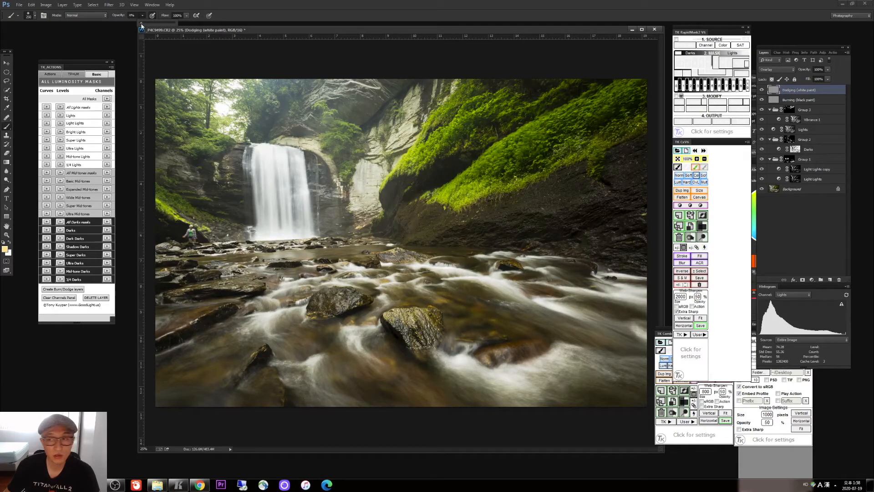
left_click(256, 33)
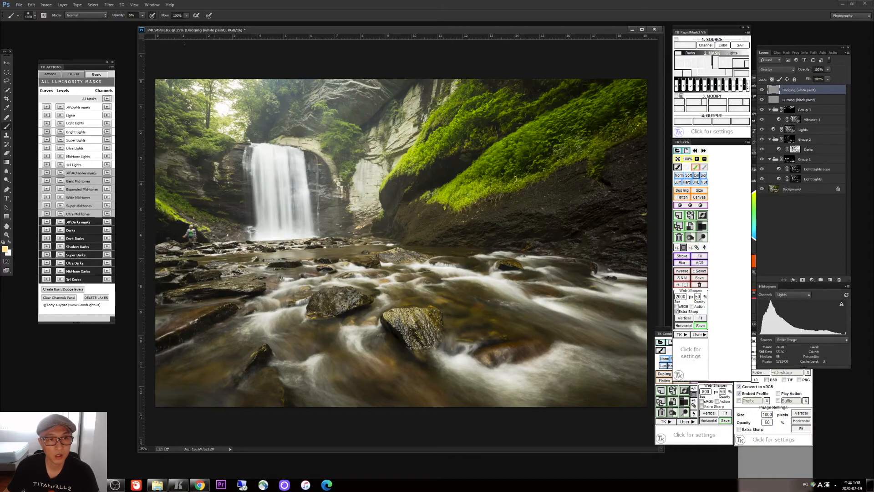
key("bracketleft")
key("bracketleft")
key("bracketright")
key("bracketright")
key("bracketright")
key("bracketright")
key("bracketright")
key("bracketright")
key("bracketright")
key("bracketright")
key("bracketright")
key("bracketright")
key("bracketright")
left_click(9, 61)
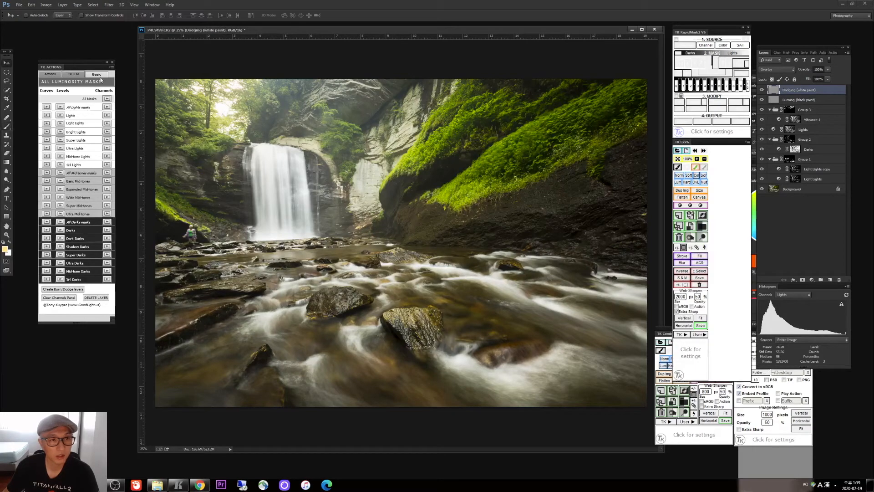
Step: Compare the image with and without the dodging by toggling the Dodging layer's visibility
left_click(762, 91)
left_click(762, 91)
left_click(762, 91)
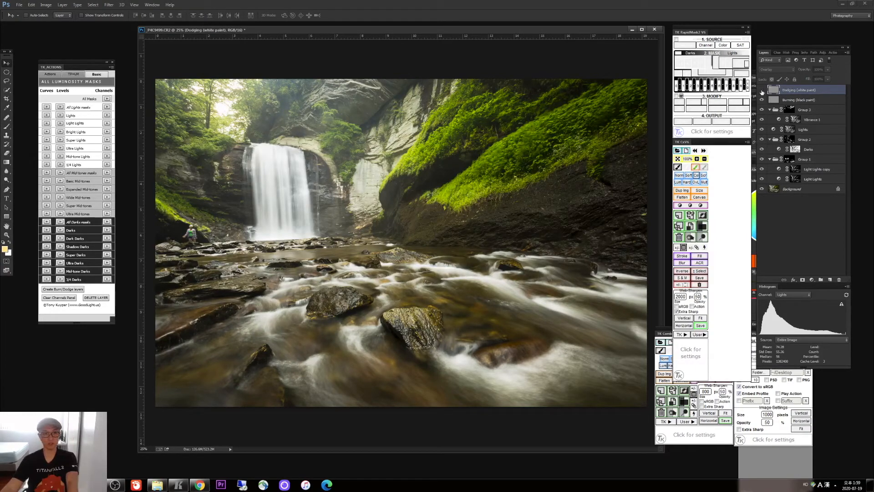
left_click(762, 91)
left_click(762, 91)
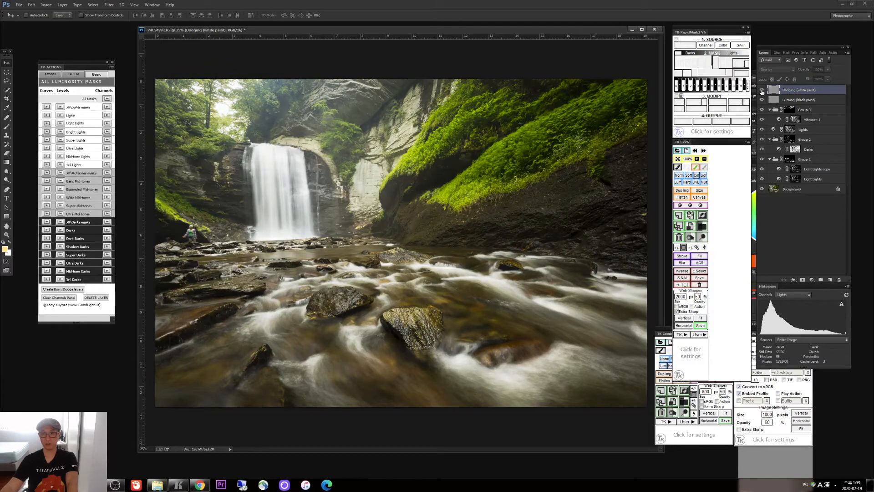
left_click(762, 91)
left_click(762, 91)
left_click(762, 91)
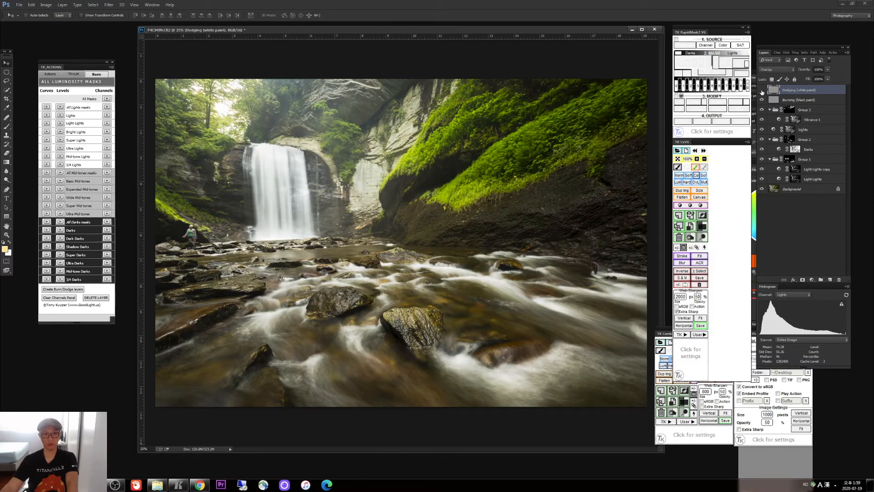
left_click(762, 91)
left_click(762, 91)
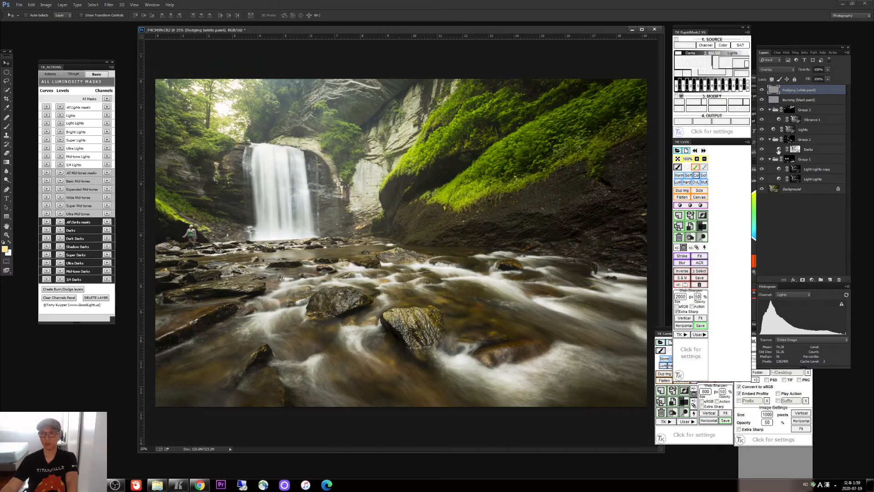
Step: Flatten all layers and groups into a single Background layer
left_click(802, 190, "shift")
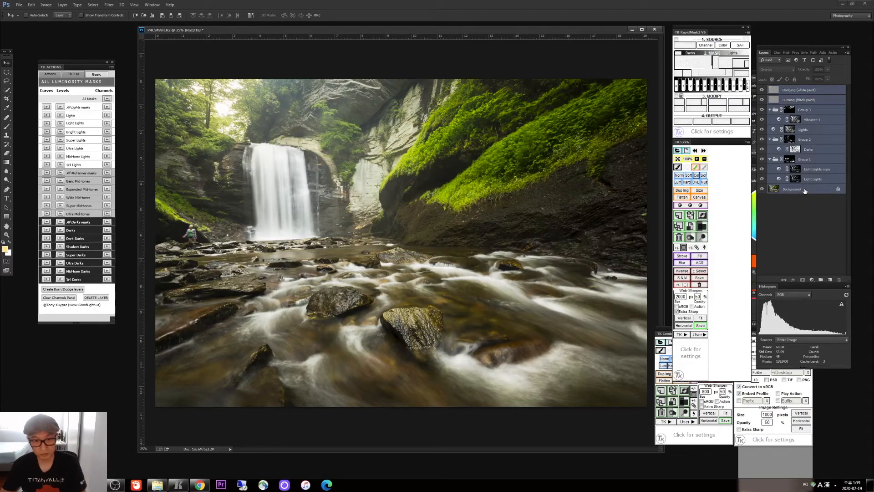
right_click(818, 190)
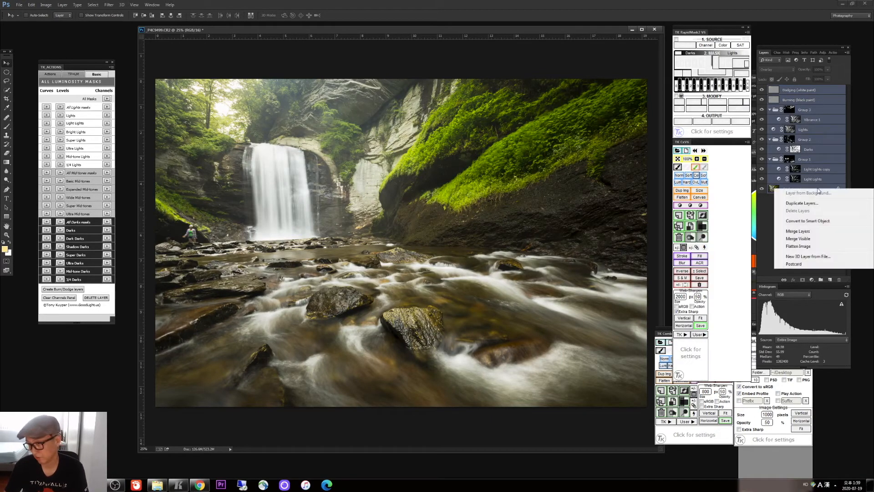
left_click(810, 248)
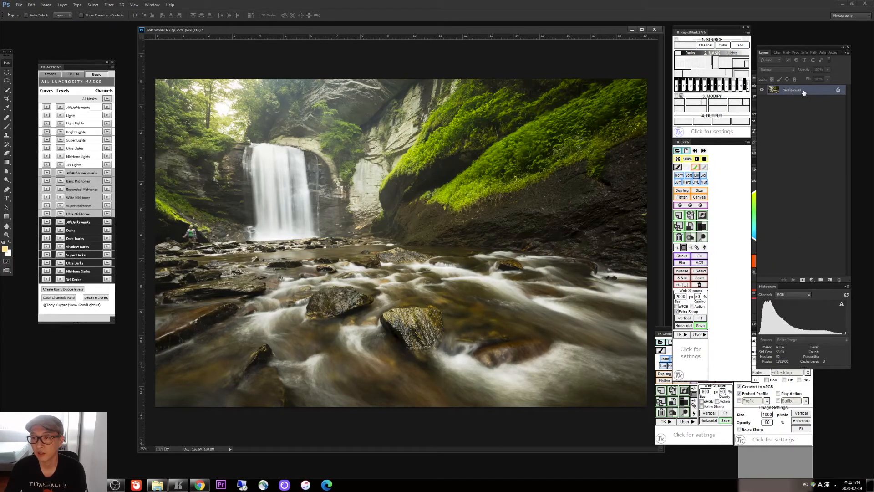
left_click_drag(474, 29, 460, 28)
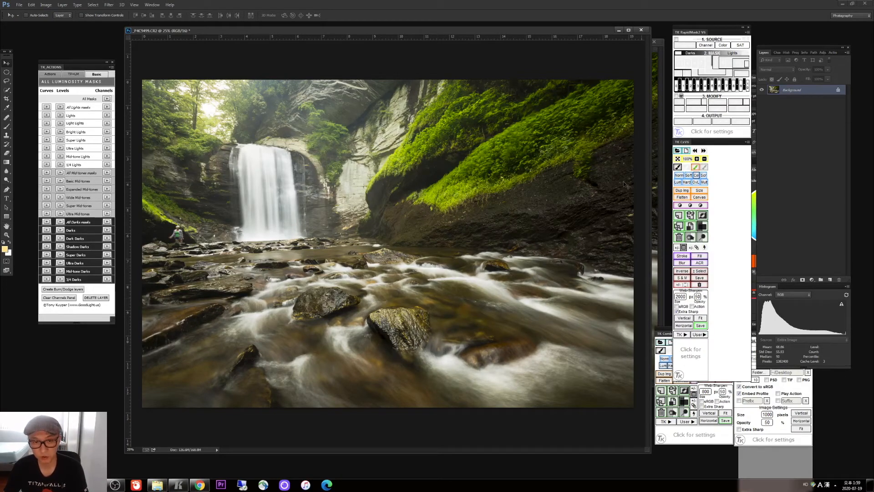
Step: Duplicate the Background layer as Background copy and apply a strong Gaussian Blur to the copy
right_click(811, 91)
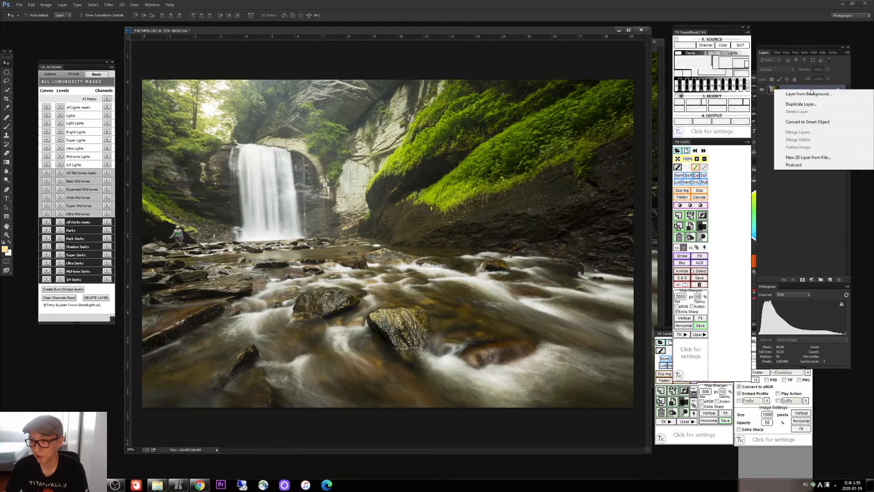
left_click(804, 105)
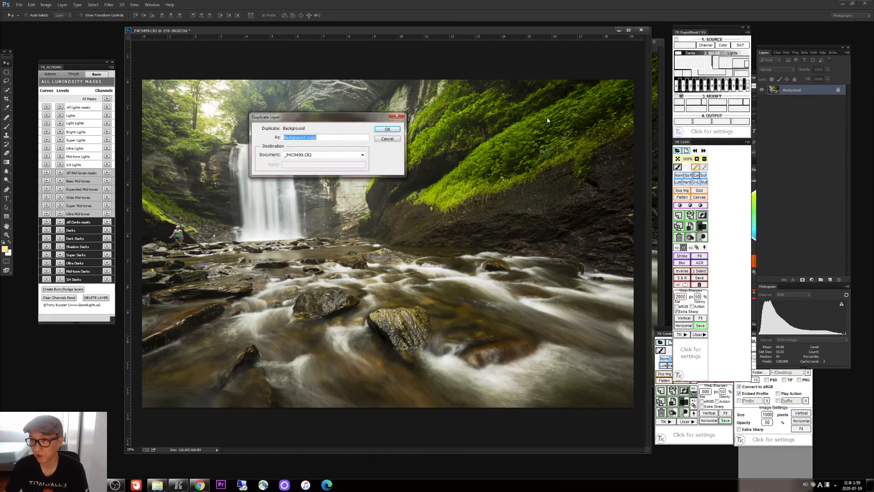
left_click(387, 130)
left_click(109, 4)
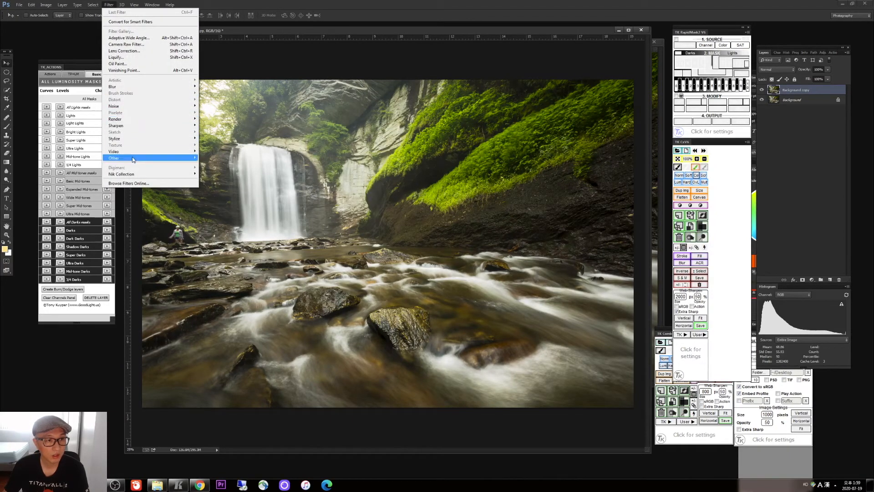
mouse_move(134, 87)
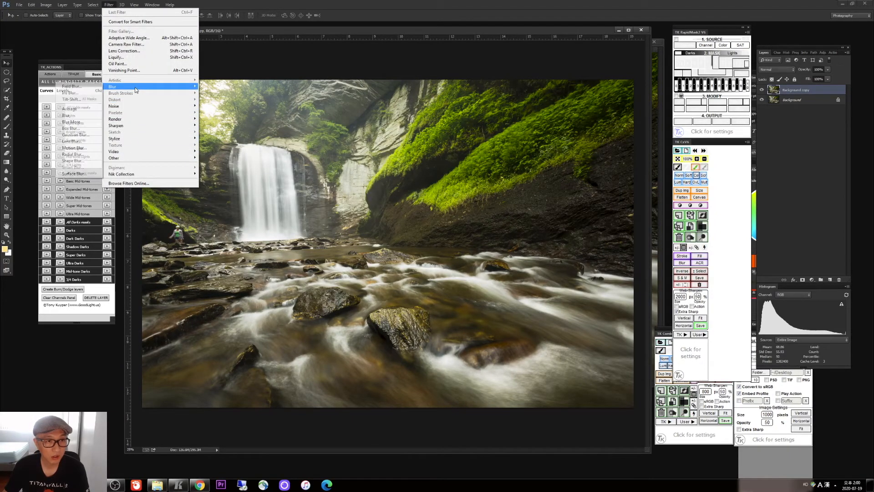
left_click(75, 135)
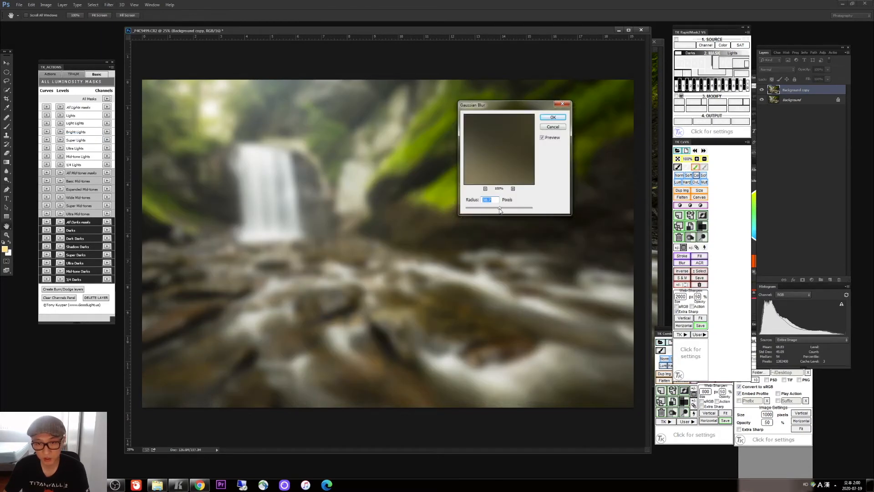
left_click_drag(500, 210, 500, 210)
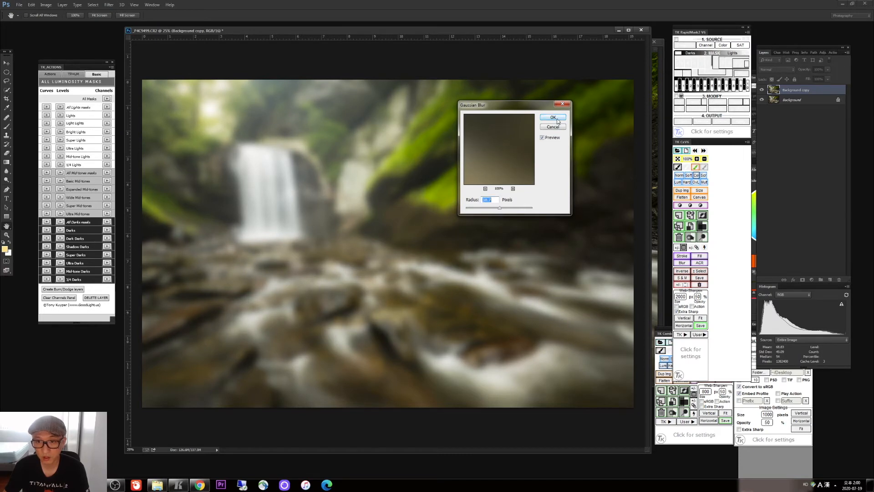
left_click(557, 120)
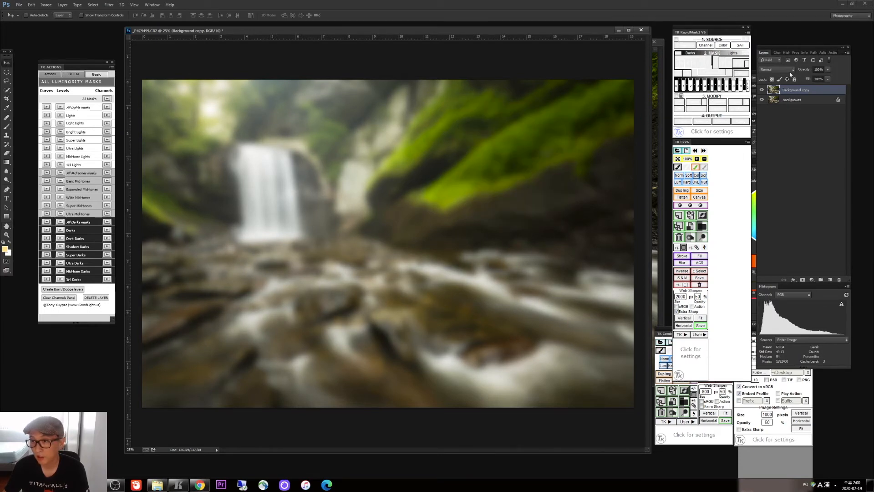
Step: Set the blurred Background copy layer to Soft Light blending and lower its opacity to about 20%
left_click(790, 70)
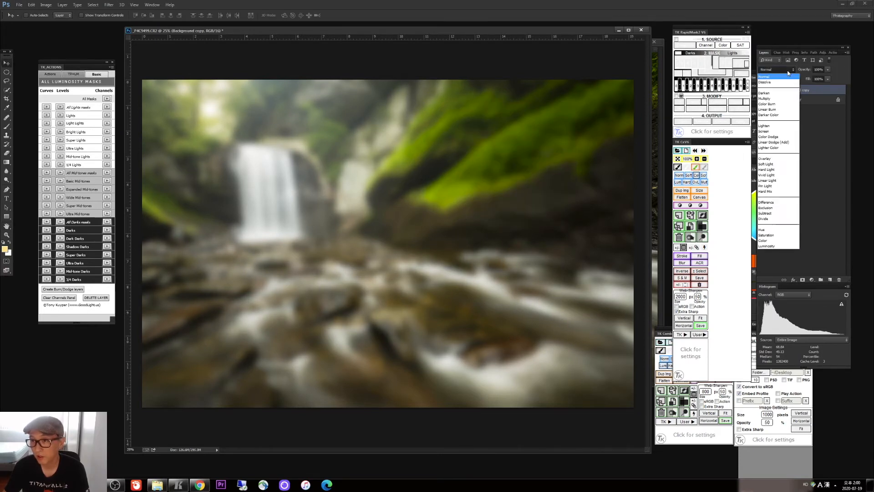
left_click(765, 164)
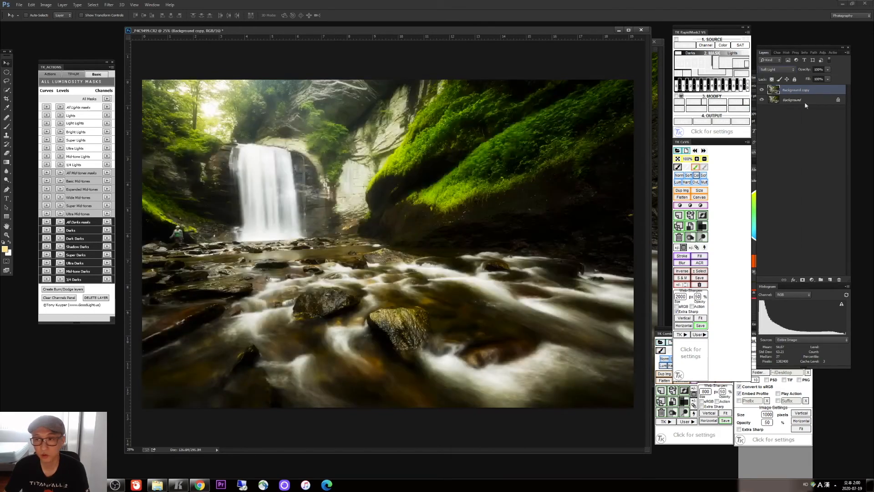
left_click(827, 77)
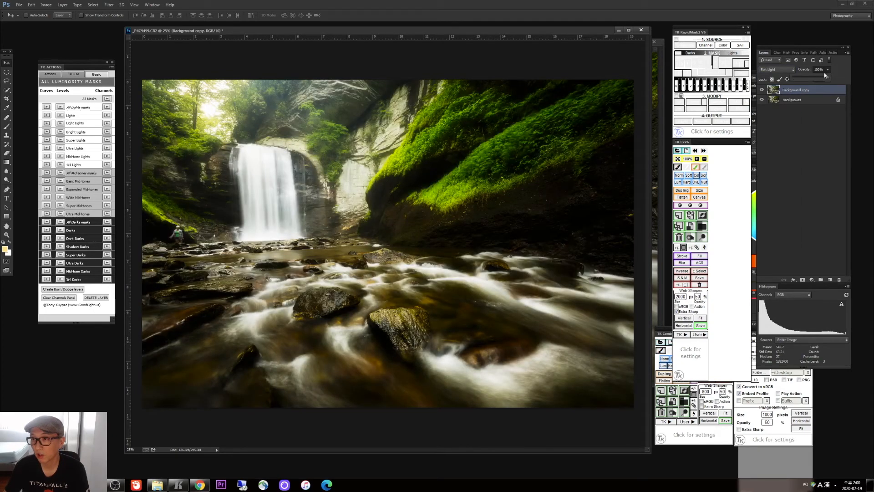
left_click(799, 76)
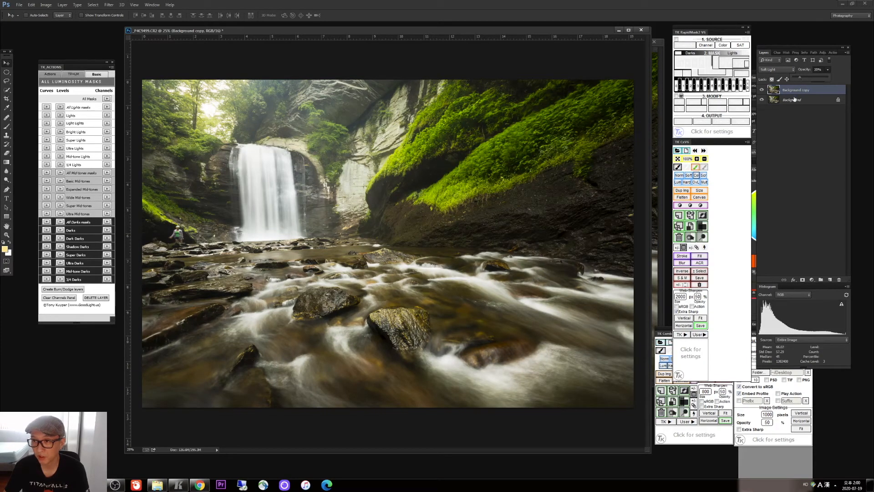
left_click(795, 96)
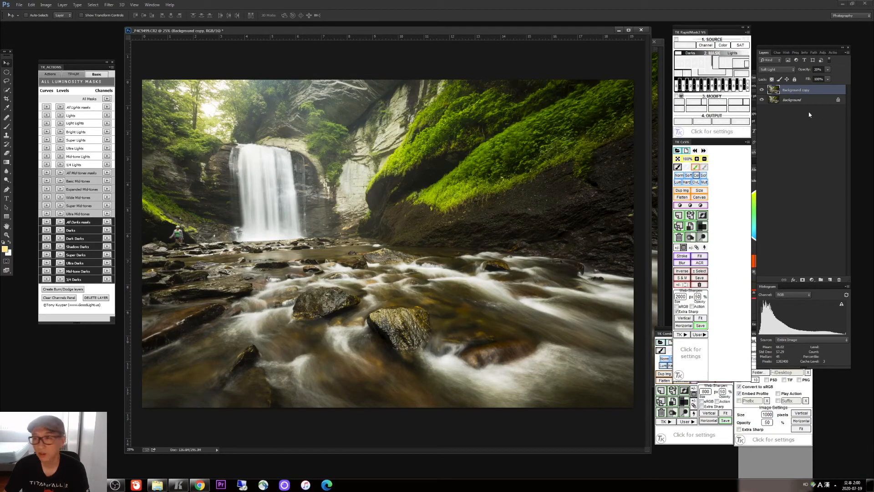
Step: Compare the image with and without the soft glow by toggling the Background copy layer's visibility
left_click(763, 91)
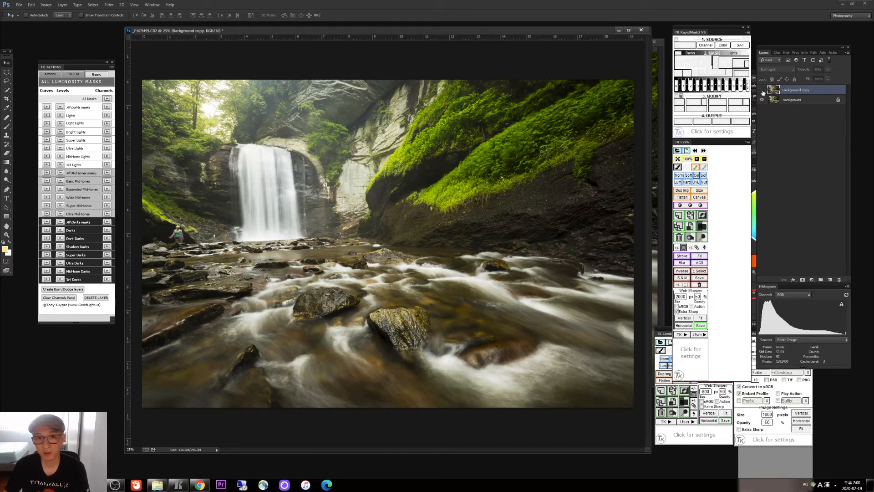
left_click(763, 91)
left_click(762, 91)
left_click(762, 91)
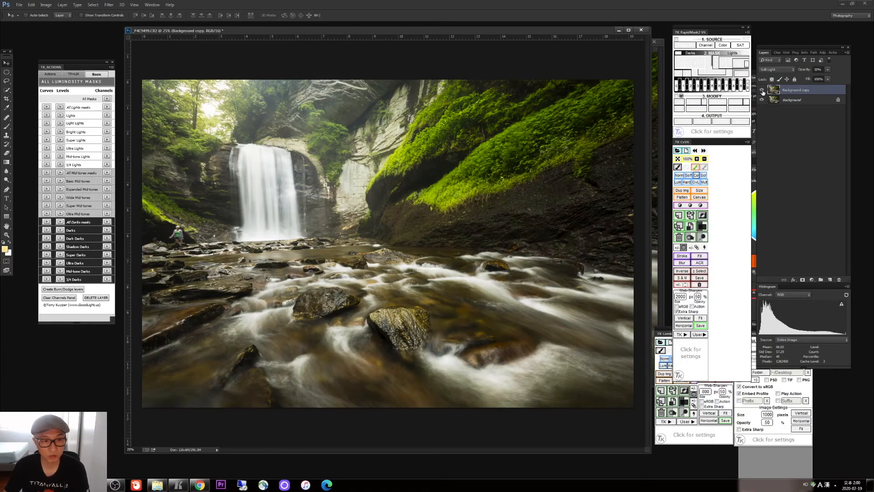
left_click(762, 91)
left_click(762, 91)
left_click(762, 91)
left_click(762, 91)
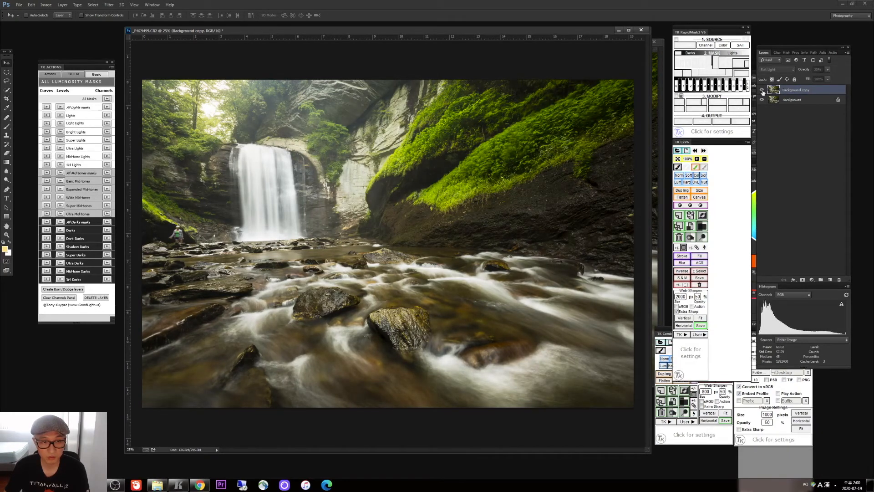
left_click(762, 91)
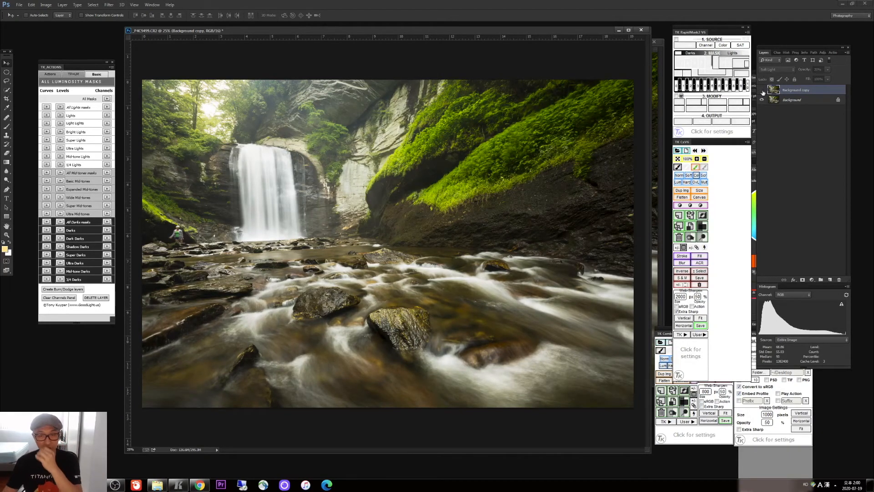
left_click(762, 91)
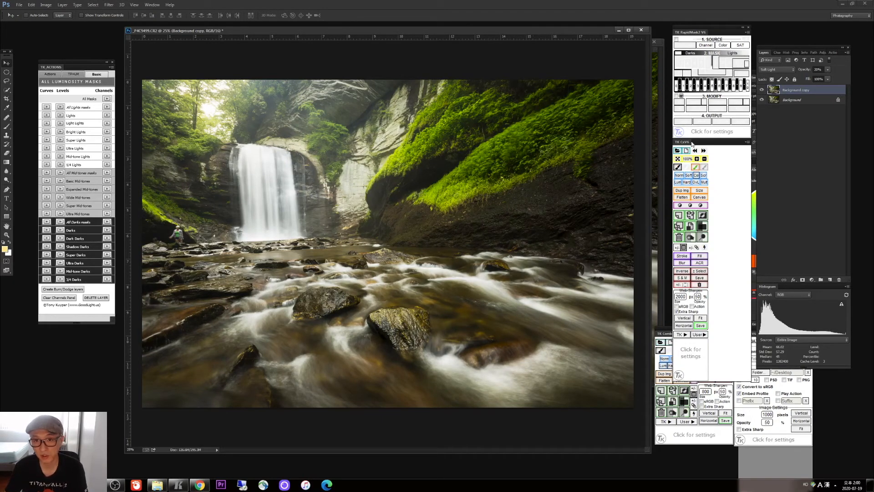
Step: Duplicate the Background layer as Background copy 2
left_click(799, 102)
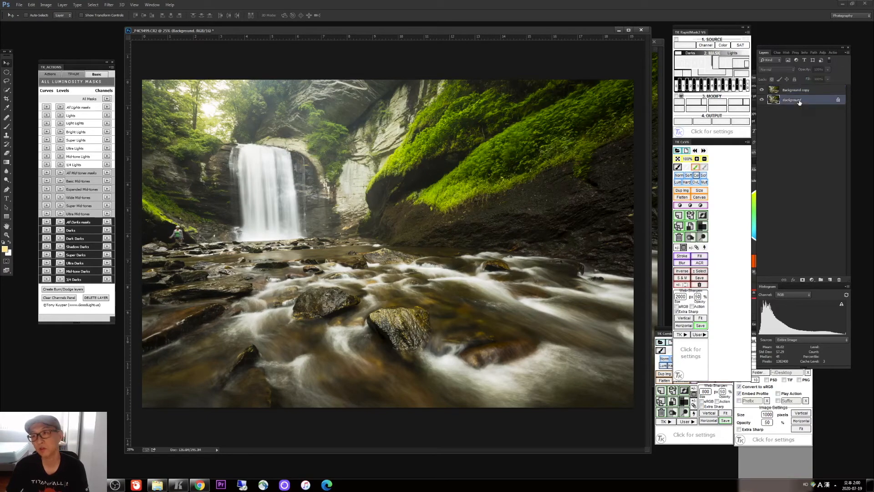
right_click(799, 102)
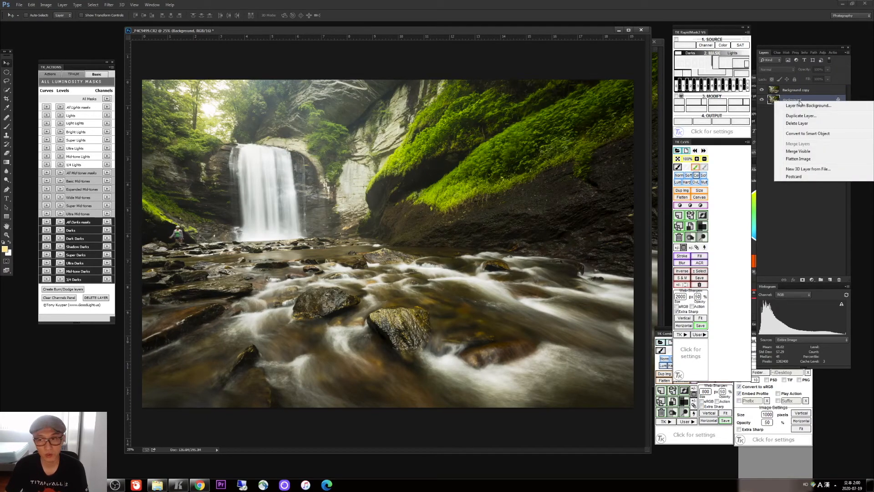
left_click(796, 116)
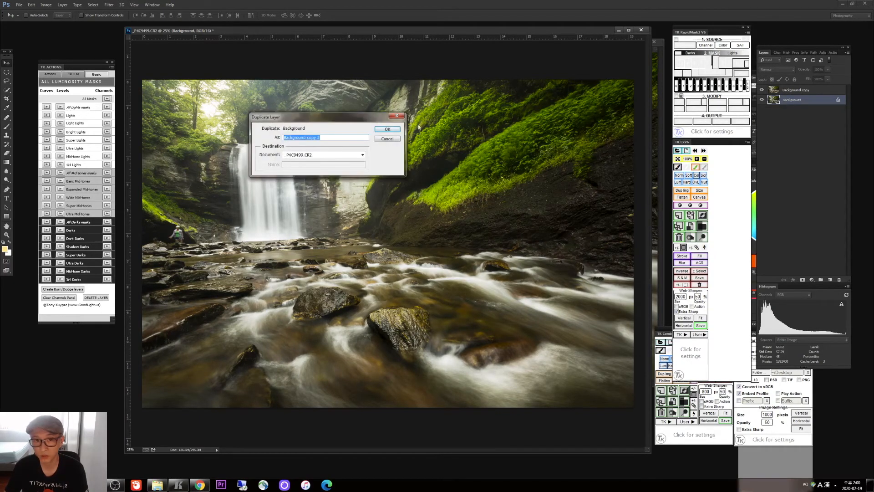
left_click(388, 130)
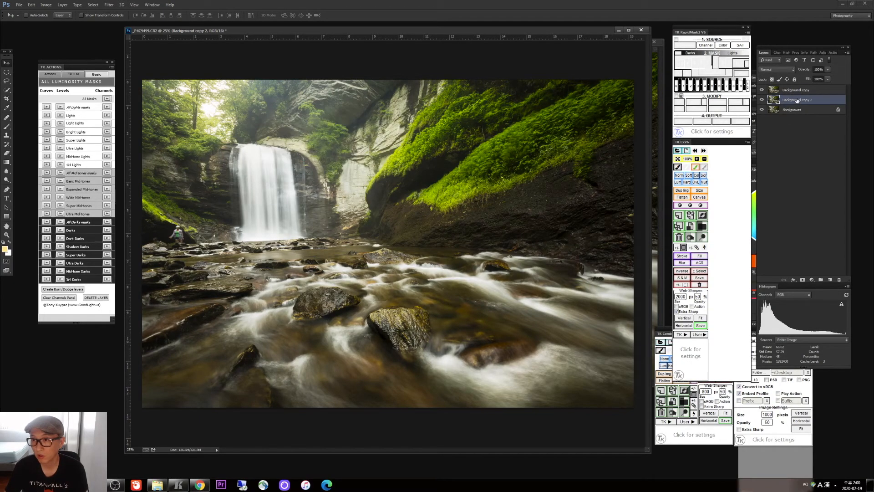
Step: Apply a High Pass filter with a small radius of about 2 pixels to the Background copy 2 layer
left_click(110, 5)
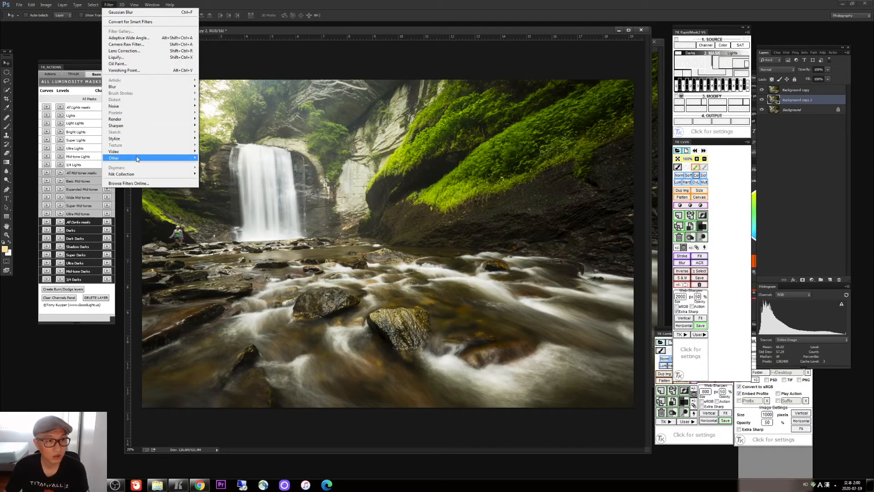
mouse_move(137, 159)
left_click(110, 5)
left_click(110, 5)
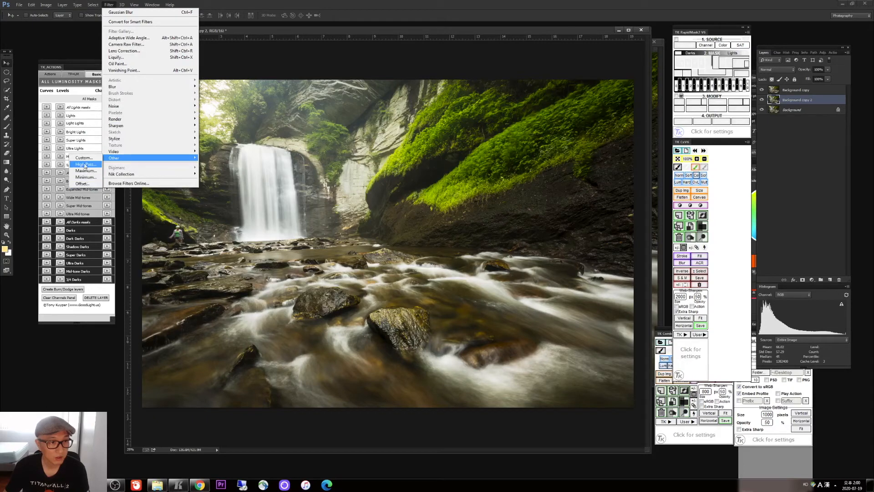
left_click(91, 165)
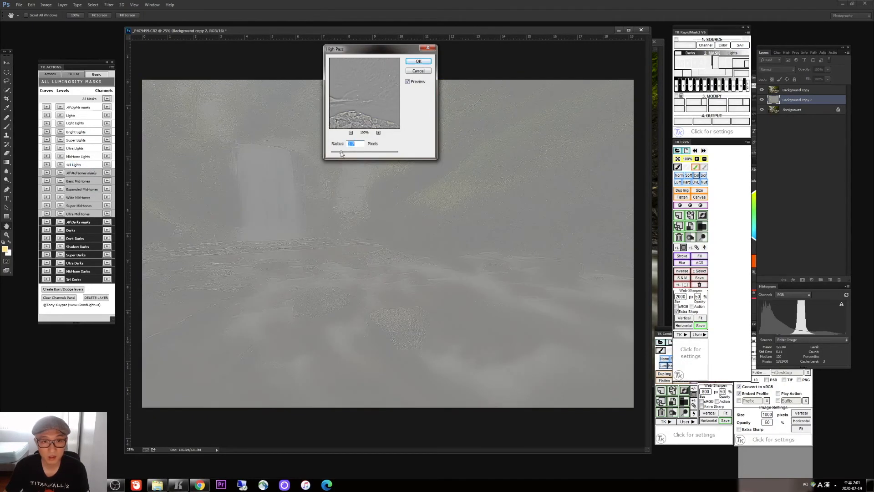
left_click_drag(341, 154, 340, 153)
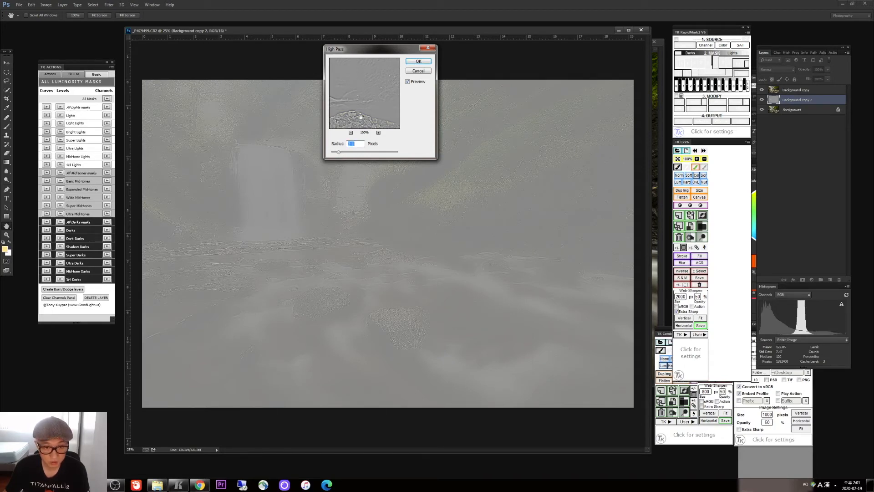
left_click(418, 62)
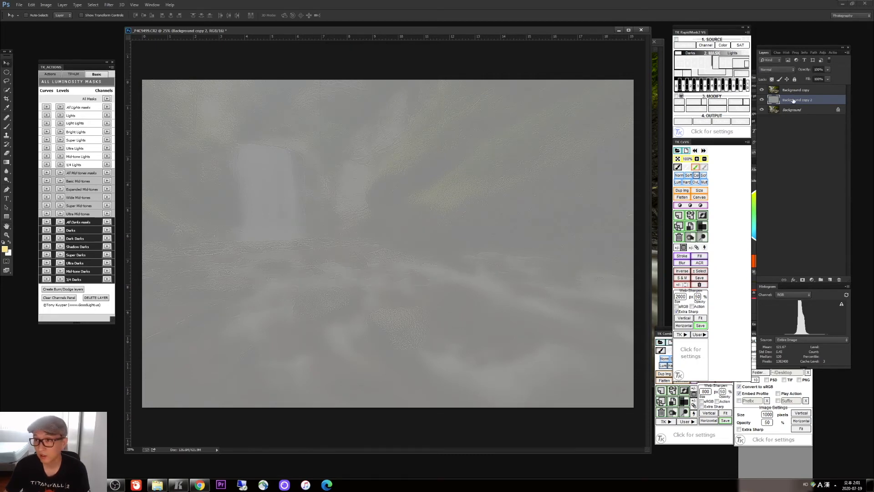
Step: Move the Background copy 2 layer above Background copy and set its blend mode to Soft Light
left_click_drag(794, 100, 795, 90)
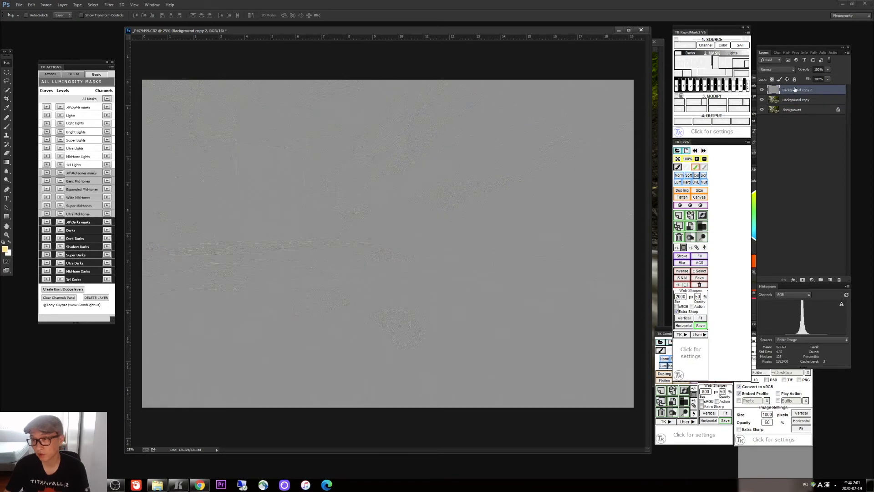
left_click(771, 70)
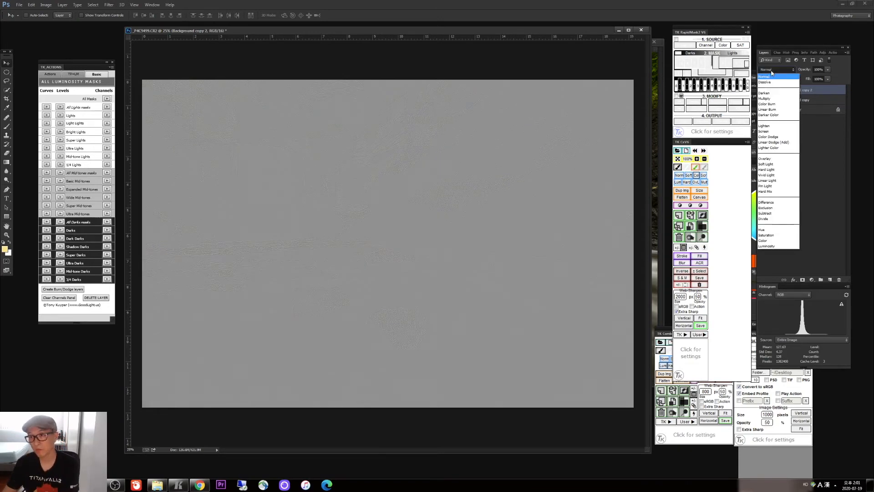
left_click(765, 164)
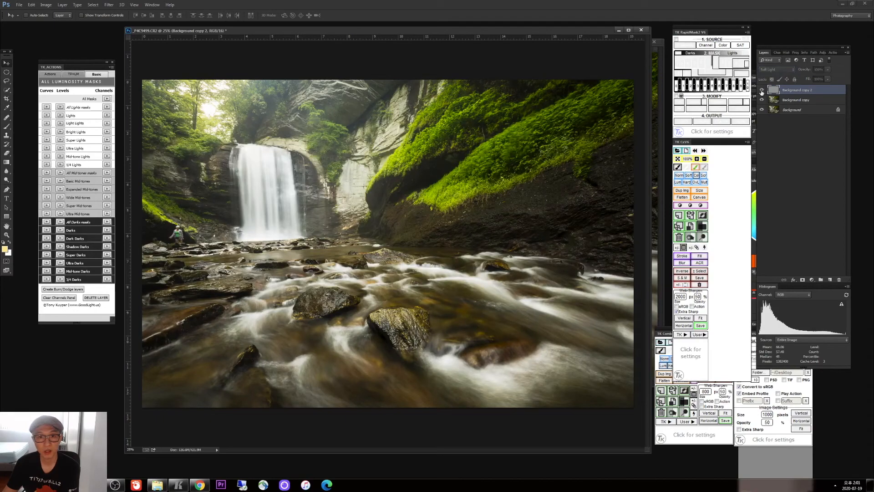
Step: Examine the mossy cliff at 100% zoom with and without the High Pass sharpening layer, and return to the full image
left_click(6, 234)
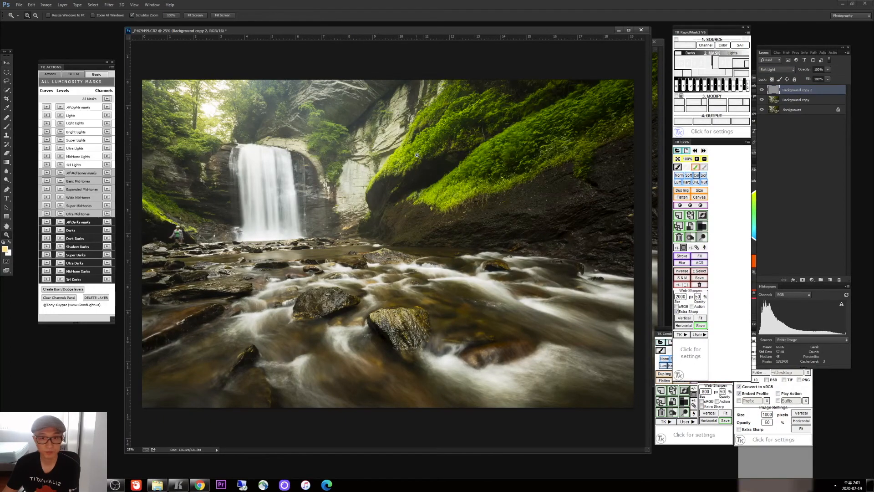
left_click(374, 171)
left_click(412, 148)
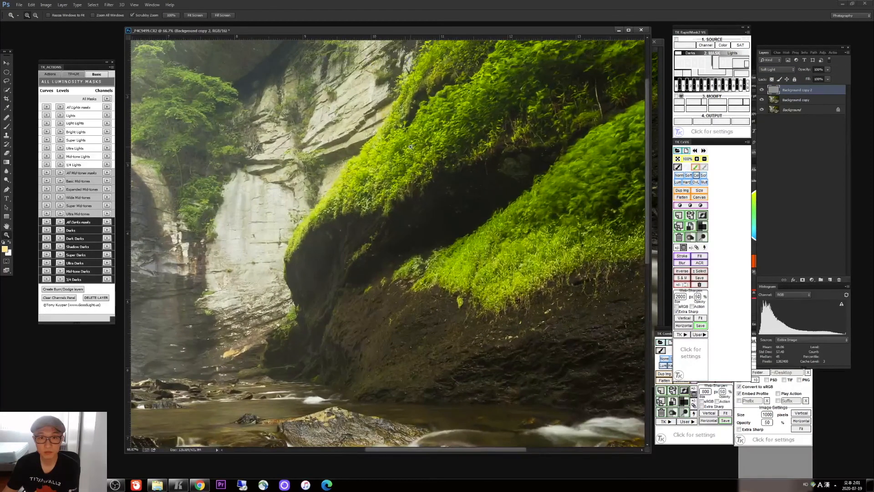
left_click(412, 147)
left_click(762, 90)
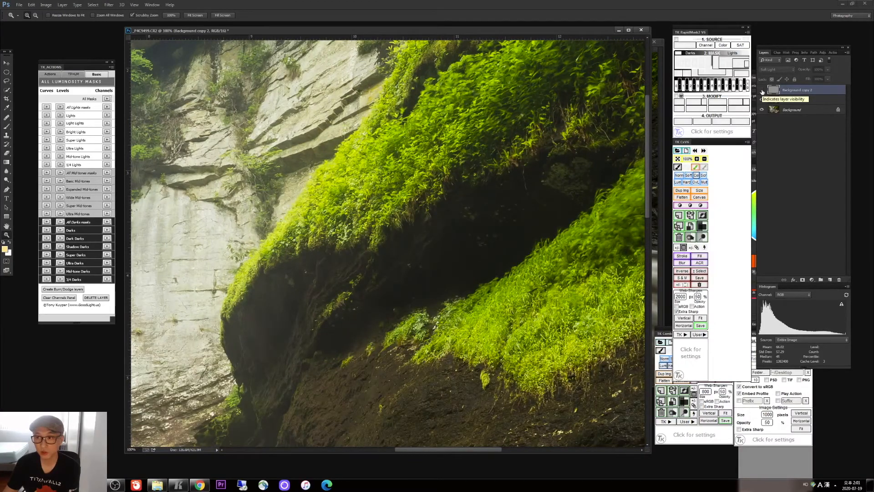
left_click(762, 90)
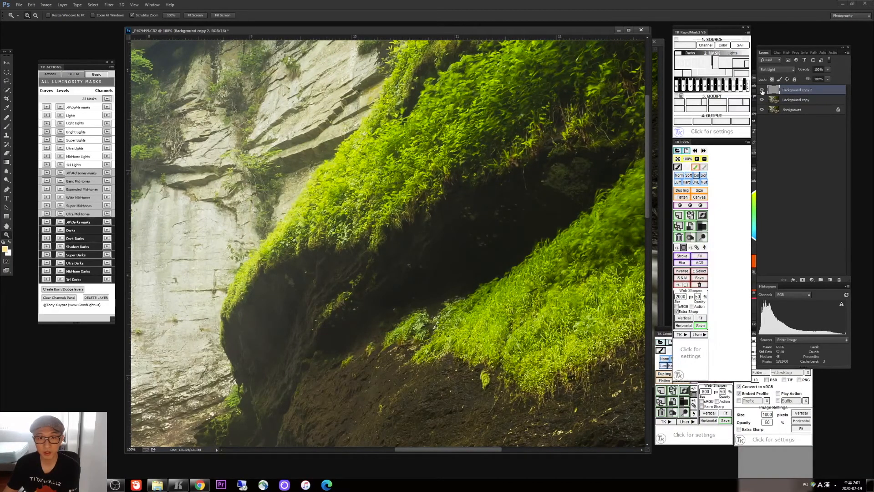
left_click(762, 90)
left_click(762, 90)
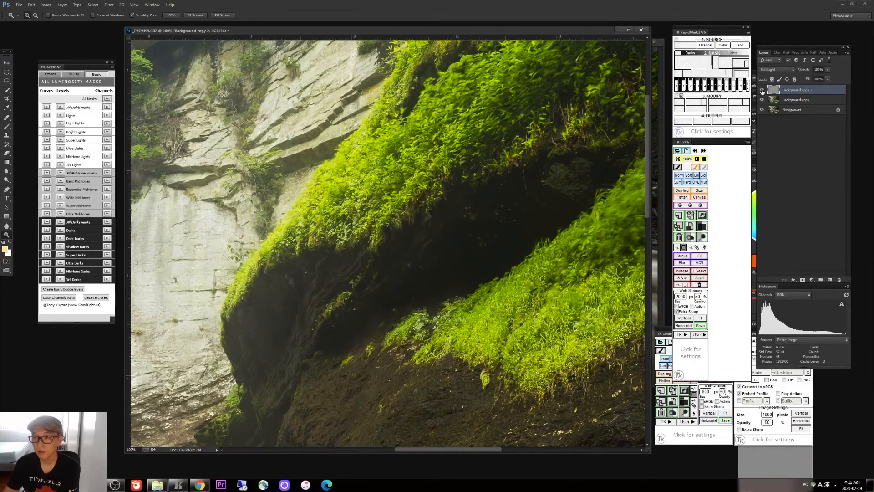
left_click(762, 90)
left_click(762, 90)
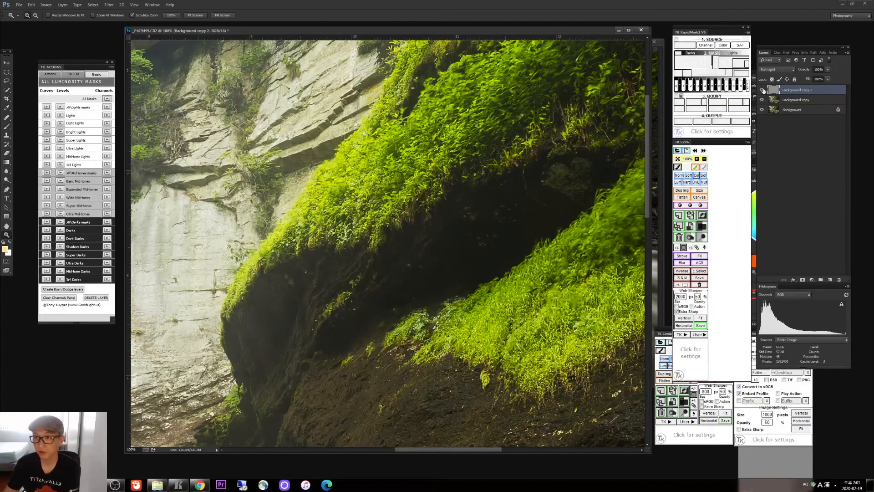
left_click(441, 182, "alt")
left_click(441, 182, "alt")
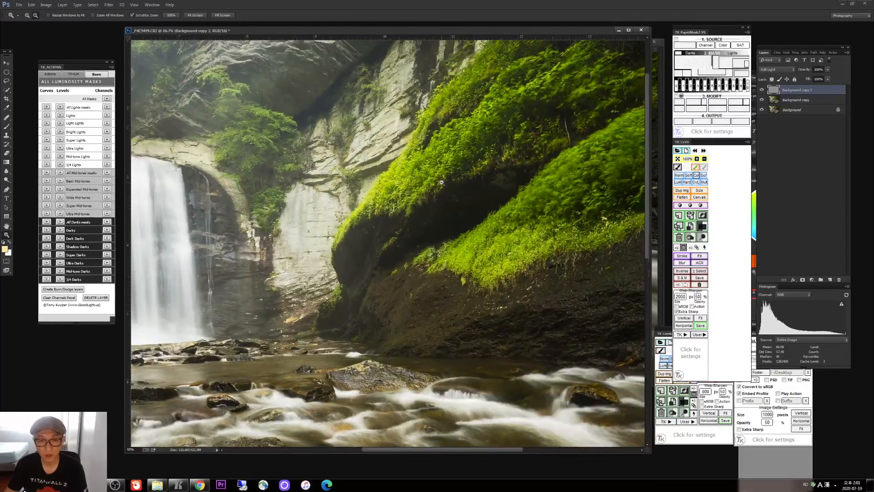
left_click(441, 182, "alt")
left_click(441, 182, "alt")
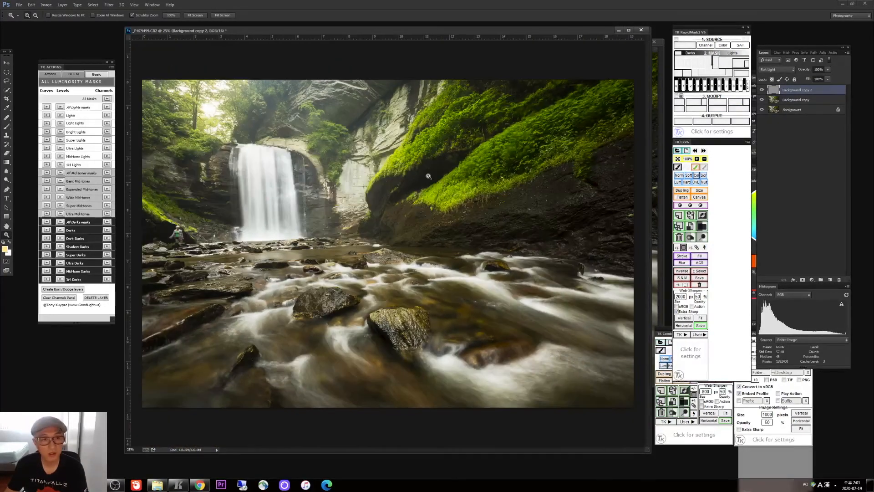
Step: Flatten the two Background copies and the Background layer into a single image
left_click(792, 110, "shift")
right_click(775, 110)
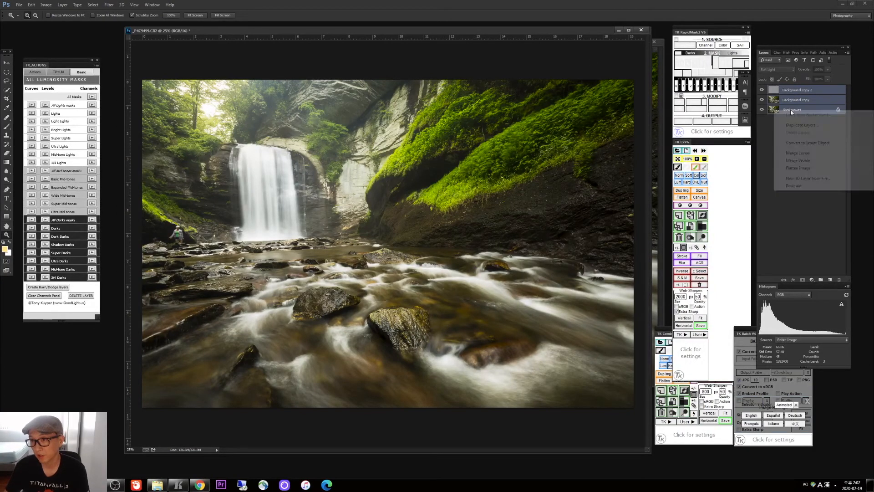
left_click(795, 168)
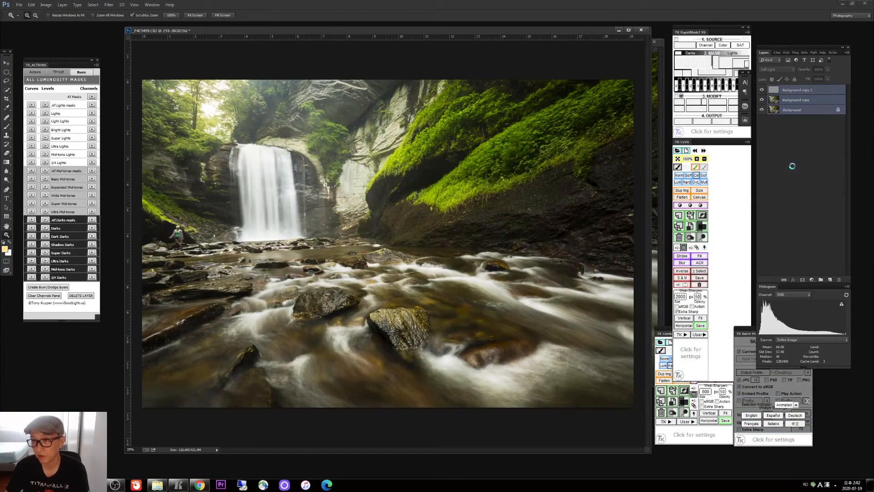
Step: Open the flattened image in the Nik Collection's Color Efex Pro 4 filter
left_click(109, 5)
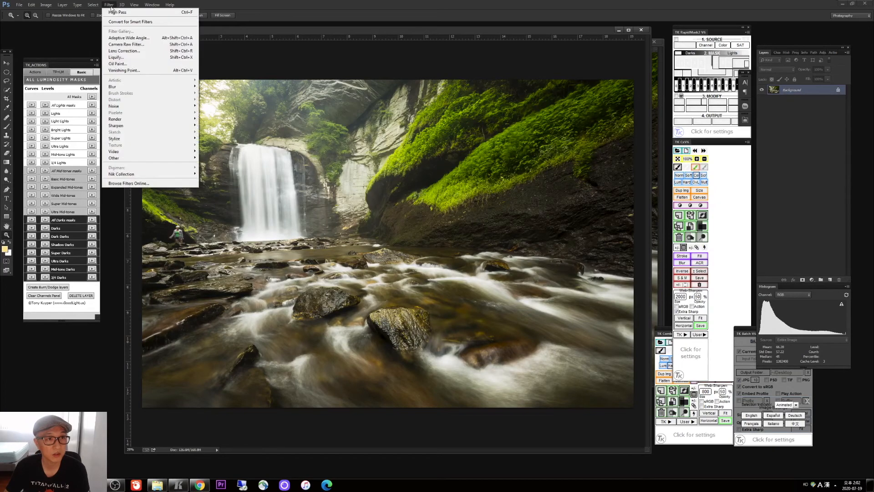
mouse_move(132, 176)
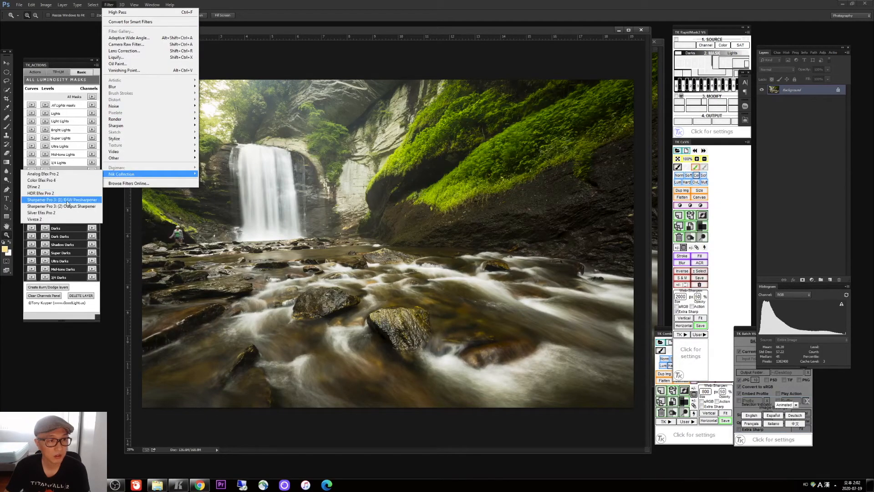
left_click(40, 181)
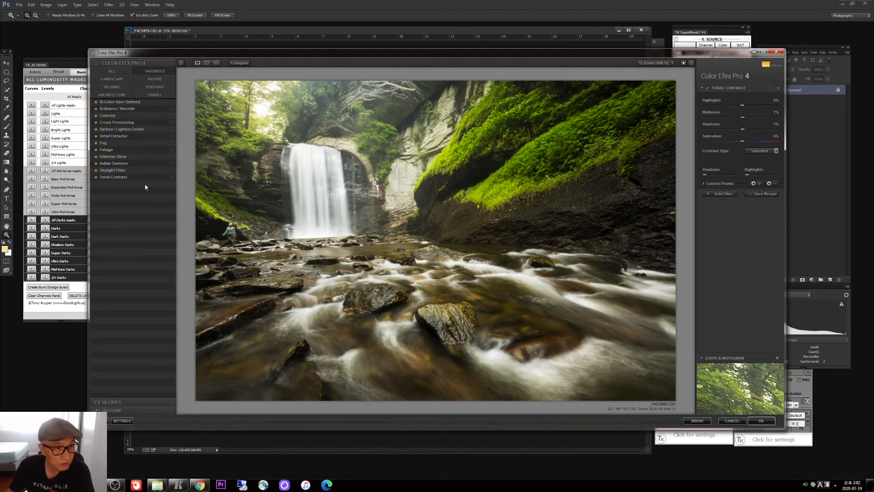
Step: Preview the Tonal Contrast and Darken / Lighten Center filters on the photo, and settle on Tonal Contrast
left_click(110, 177)
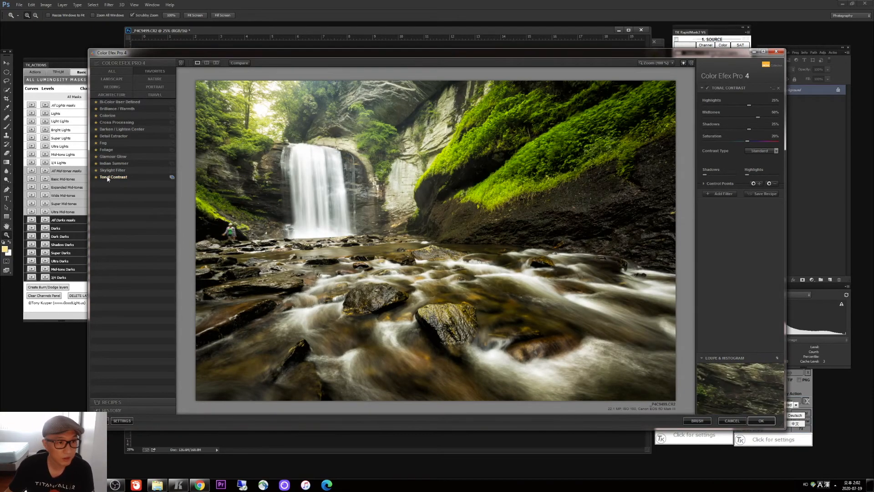
left_click(116, 131)
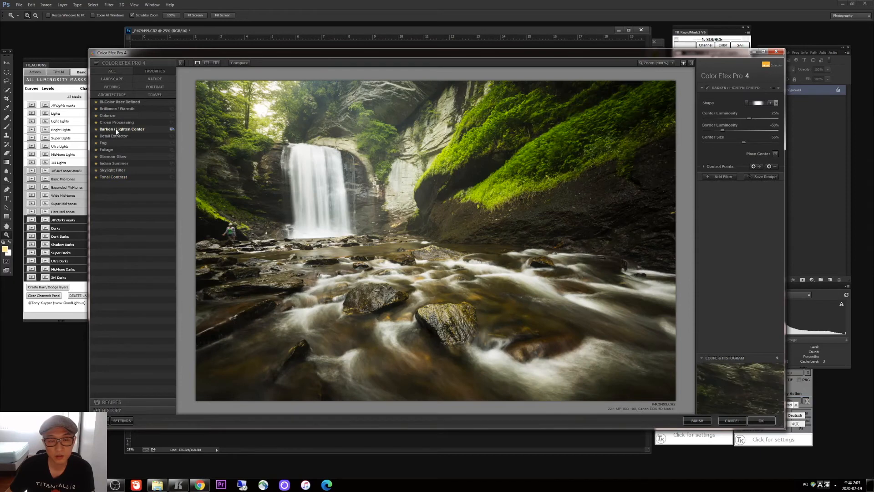
left_click(112, 177)
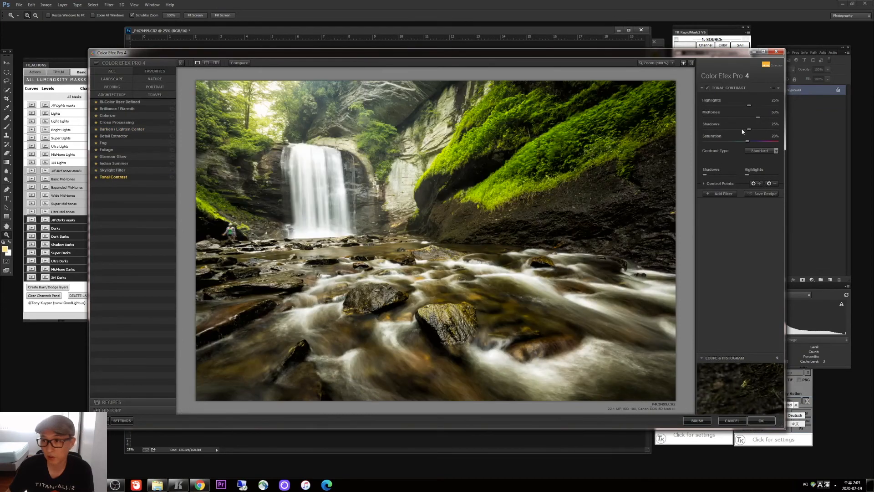
Step: Reset the Tonal Contrast filter's Highlights, Midtones, Shadows and Saturation to 0%
double_click(774, 100)
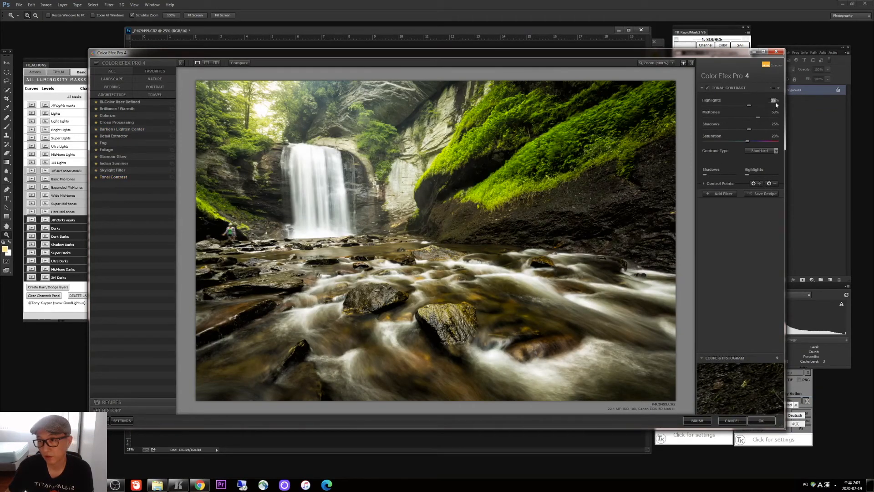
type("0")
double_click(773, 112)
type("0")
double_click(774, 124)
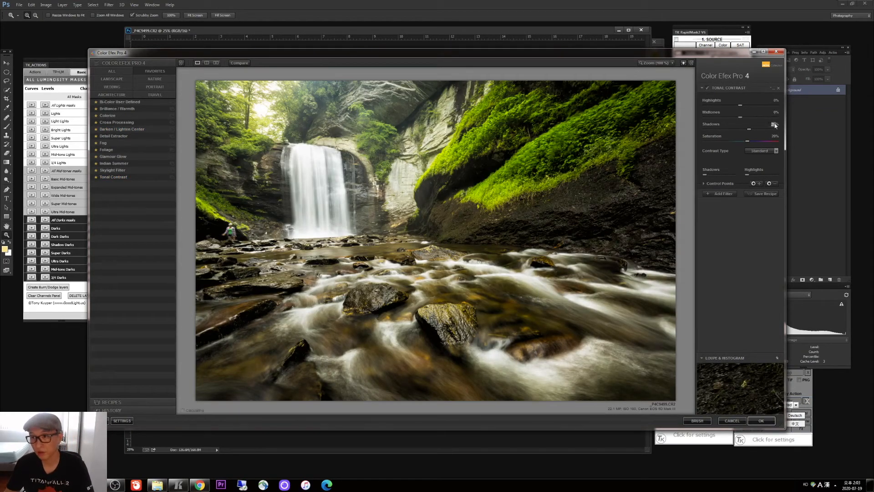
type("0")
double_click(774, 136)
type("0")
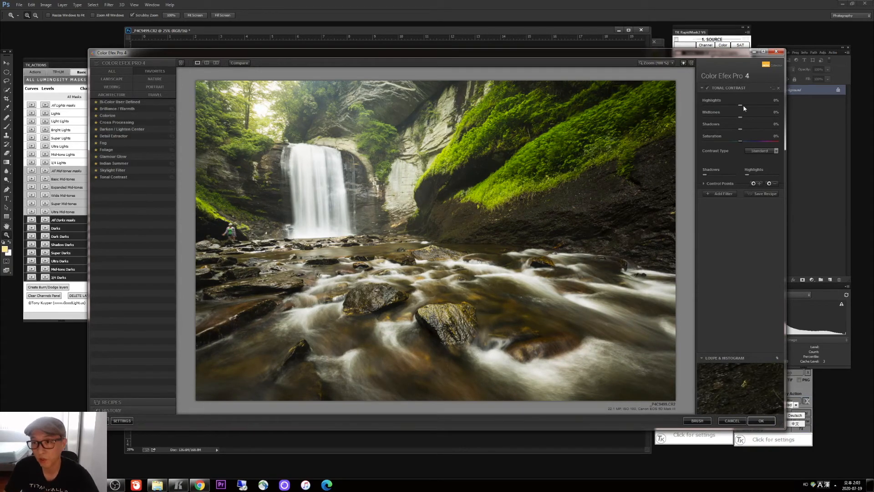
Step: Try stronger Tonal Contrast, raising Highlights and Shadows to about 50% and Midtones above 60%
left_click_drag(743, 105, 742, 104)
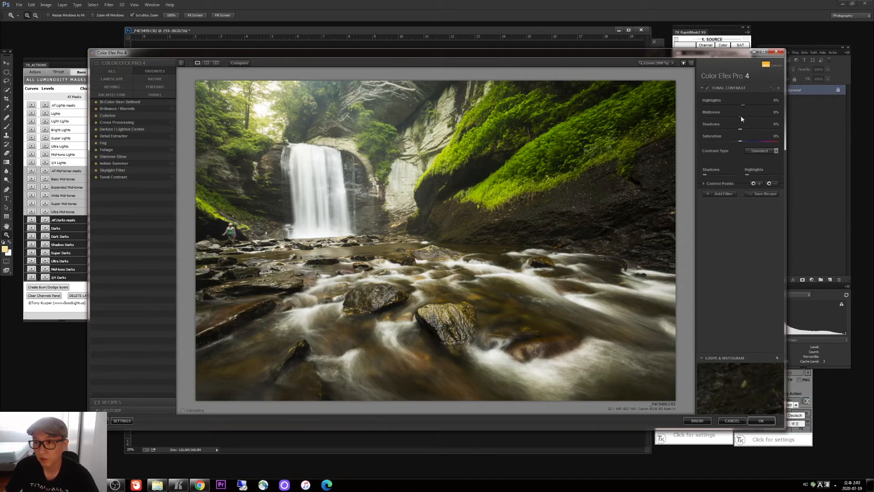
left_click_drag(741, 116, 745, 119)
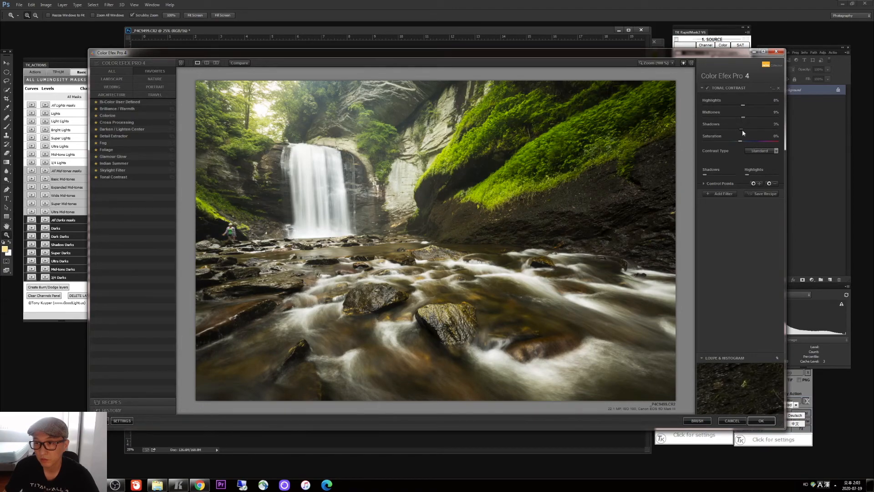
left_click_drag(745, 130, 743, 107)
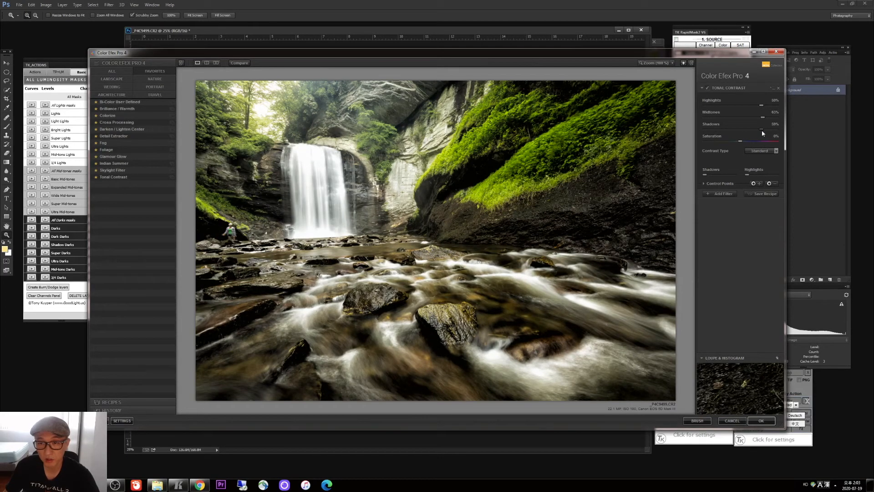
Step: Set the Tonal Contrast filter's Shadows, Midtones and Highlights to 7% each
left_click(740, 129)
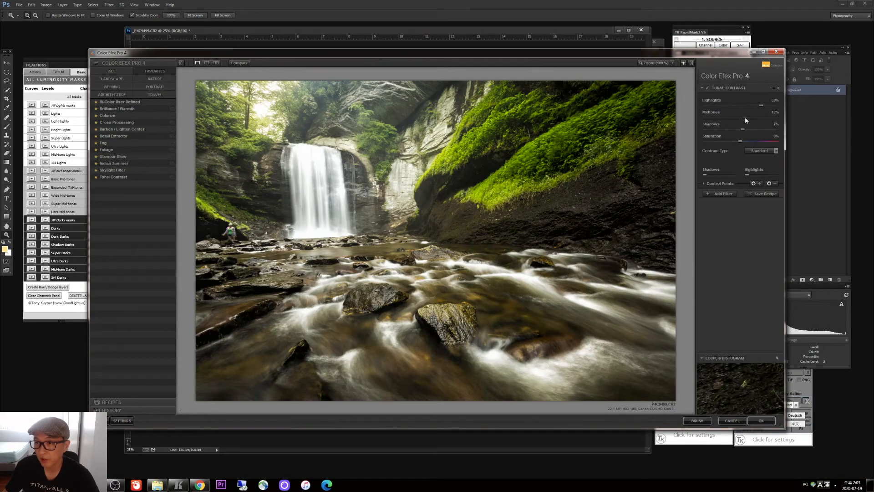
left_click(742, 116)
left_click(742, 105)
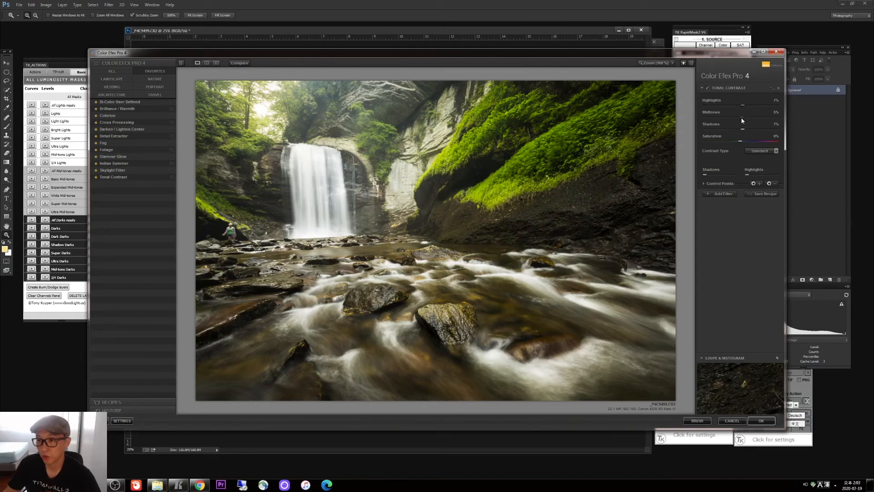
left_click(742, 118)
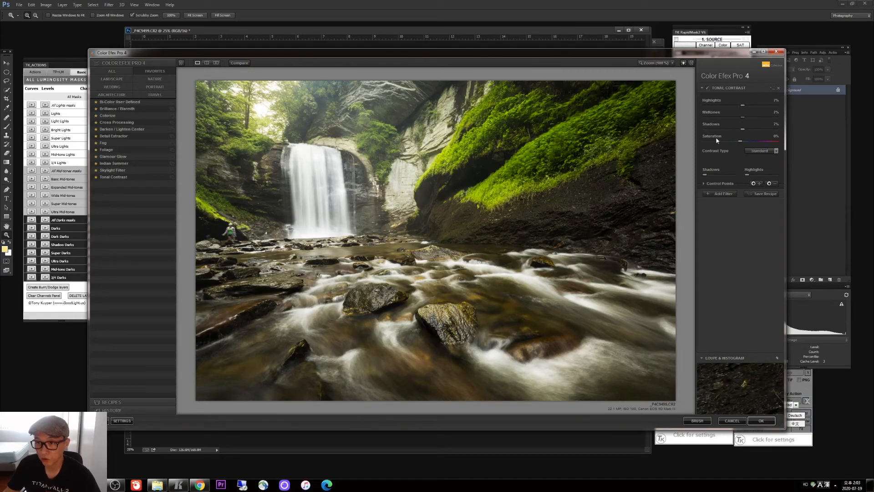
Step: Test a stronger Saturation in the Tonal Contrast filter and settle on 8%
left_click(754, 143)
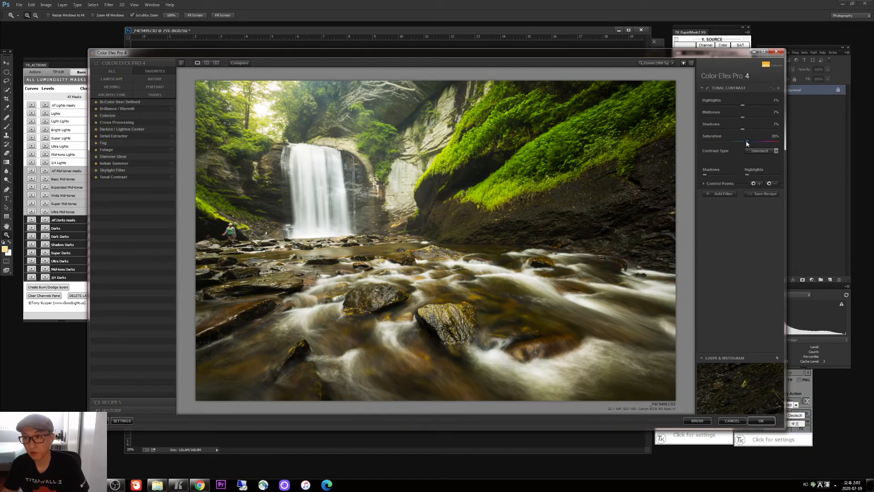
left_click(745, 143)
left_click_drag(745, 144, 745, 142)
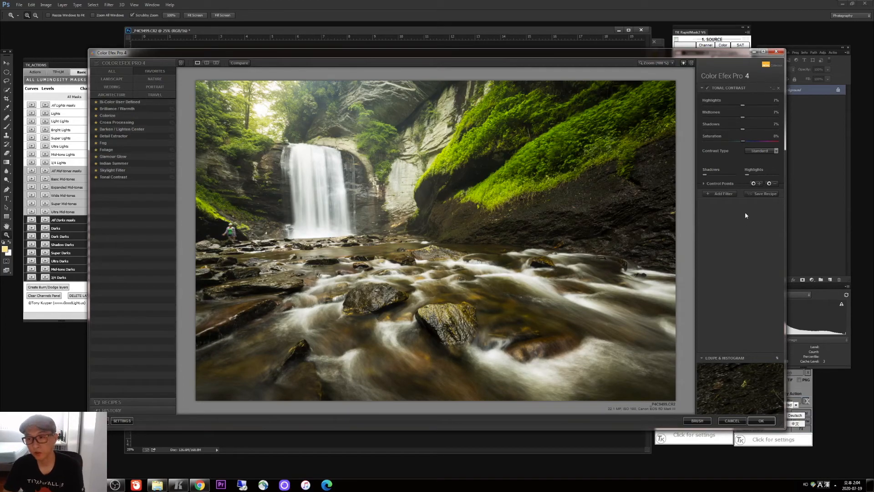
Step: Add a Darken / Lighten Center filter on top of Tonal Contrast and give it the second shape option
left_click(717, 192)
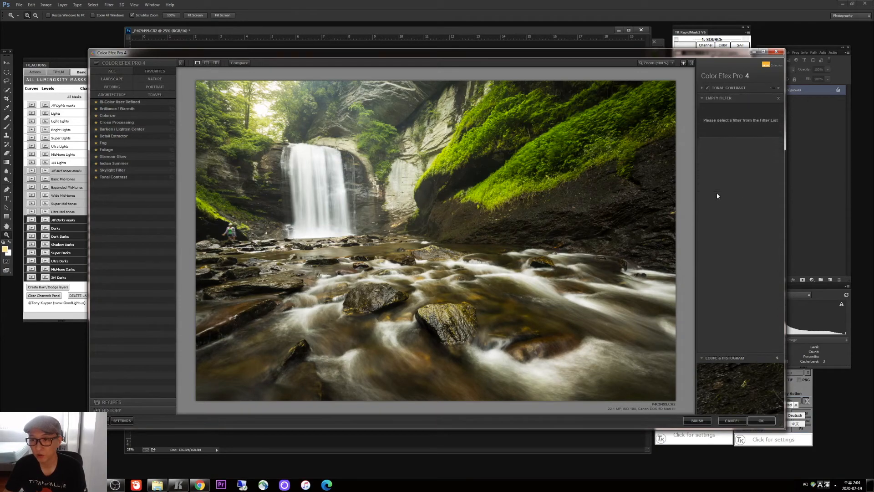
left_click(110, 130)
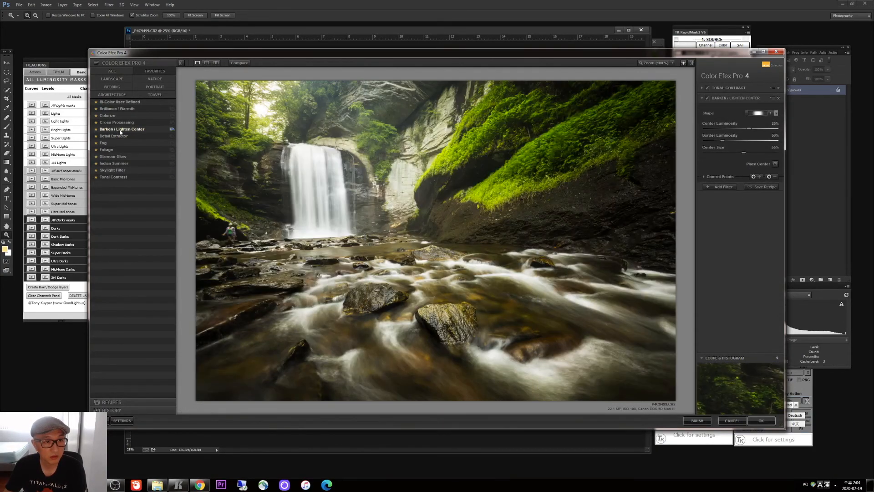
left_click(770, 114)
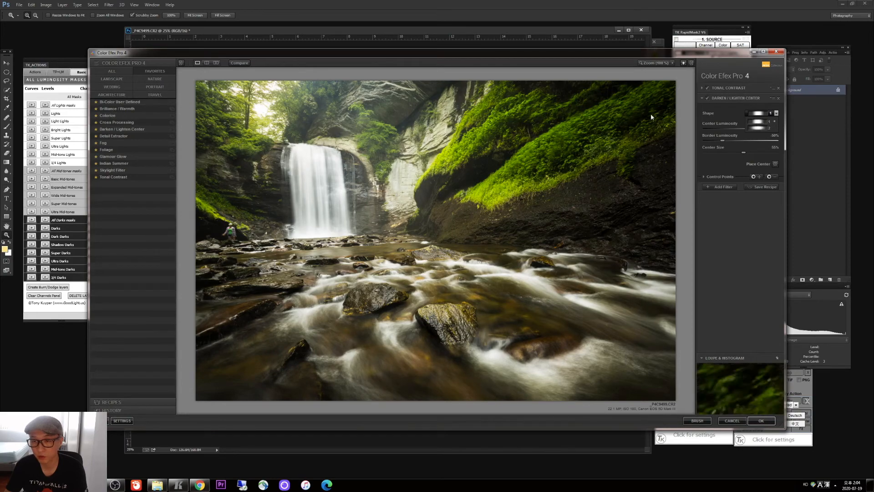
left_click(762, 129)
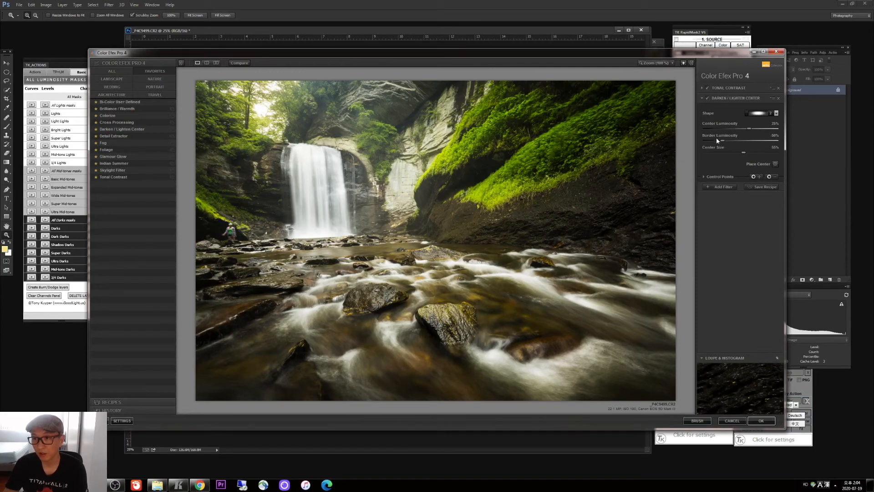
Step: Set Center Luminosity to 8% and Border Luminosity to -20%, and apply both filters to the photo
left_click_drag(758, 127, 769, 131)
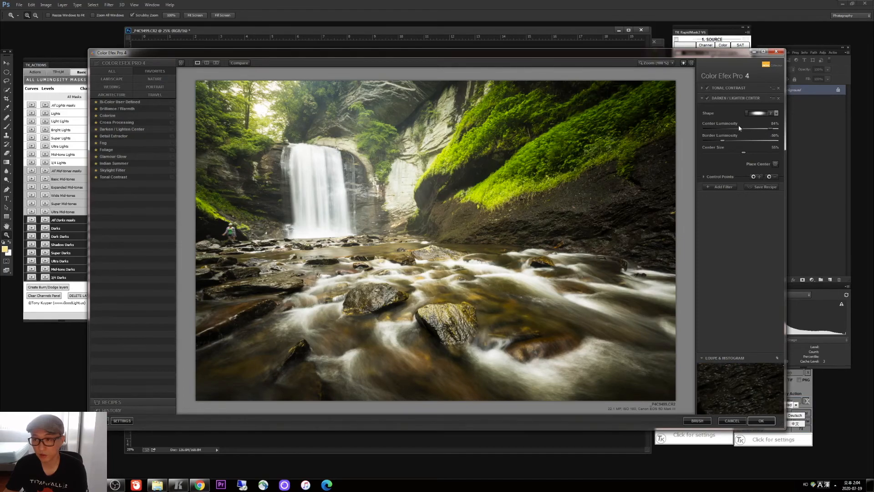
left_click(728, 130)
left_click_drag(734, 130, 744, 131)
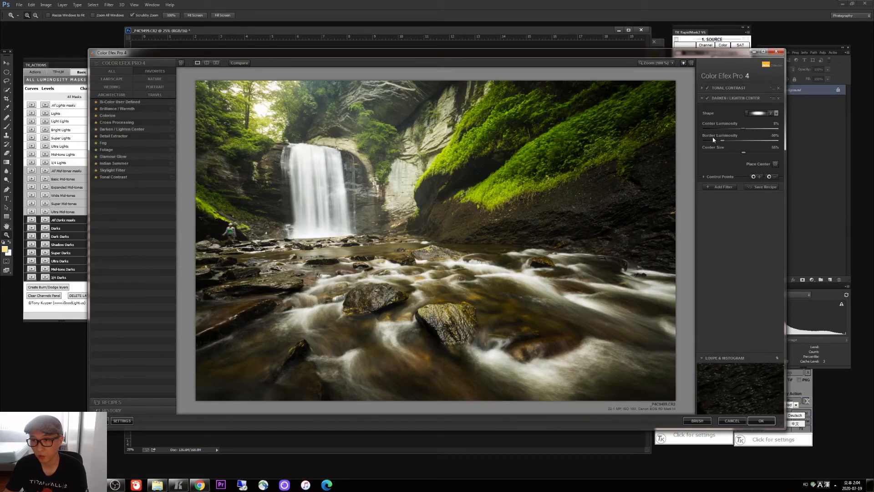
left_click(754, 141)
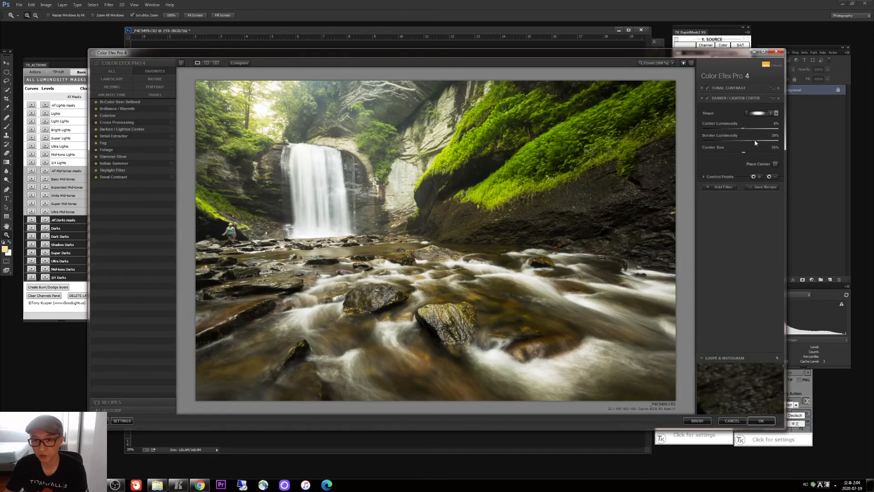
left_click(710, 141)
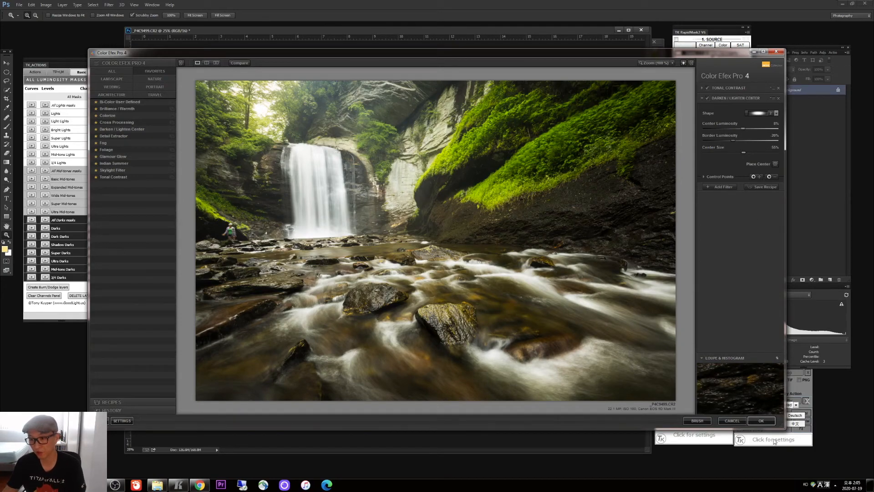
left_click(760, 421)
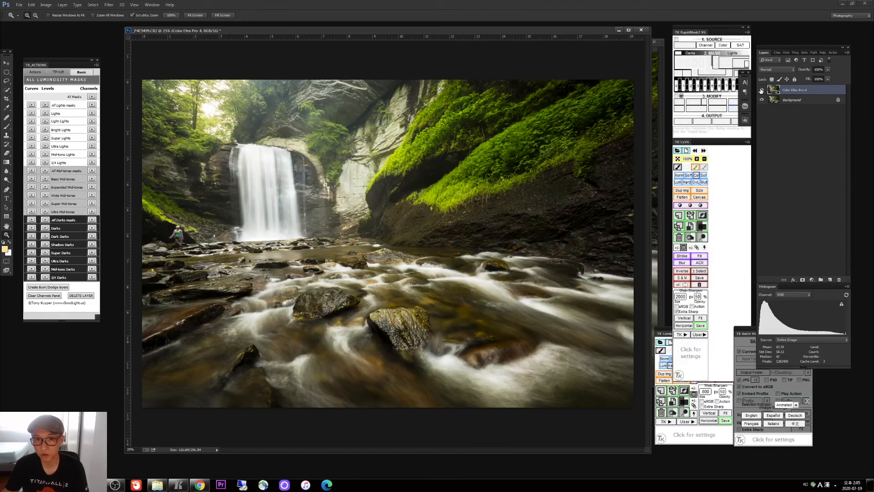
Step: Compare the photo with and without the Color Efex Pro 4 layer, leaving the layer visible
left_click(761, 91)
left_click(761, 90)
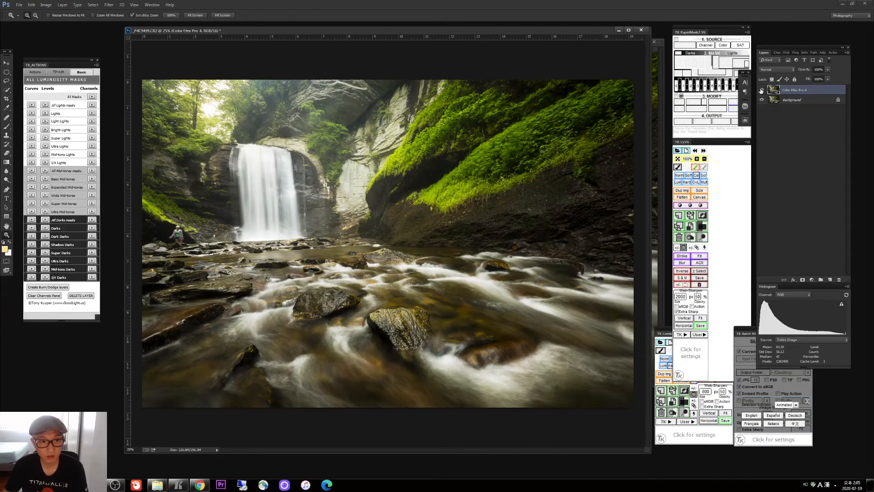
left_click(761, 90)
left_click(761, 90)
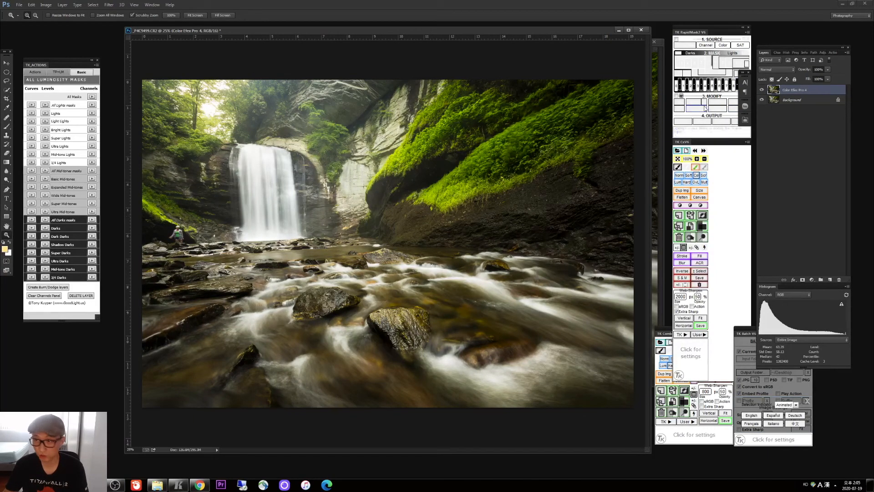
left_click(761, 90)
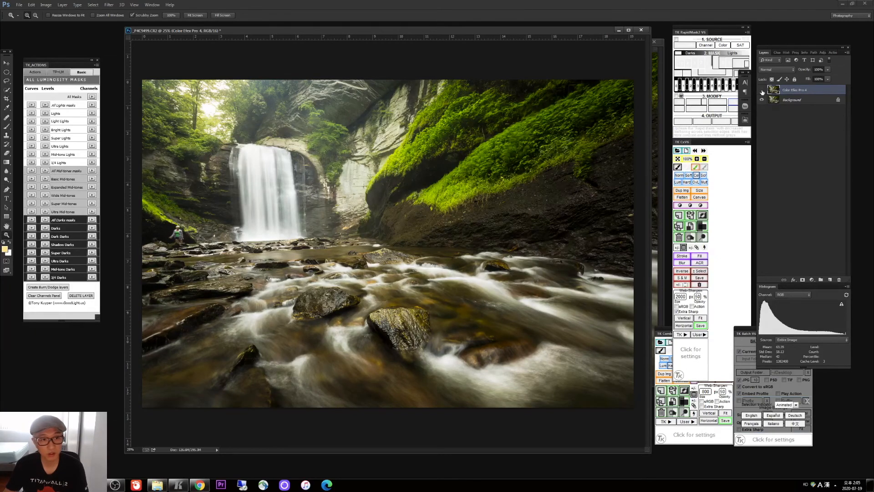
left_click(762, 90)
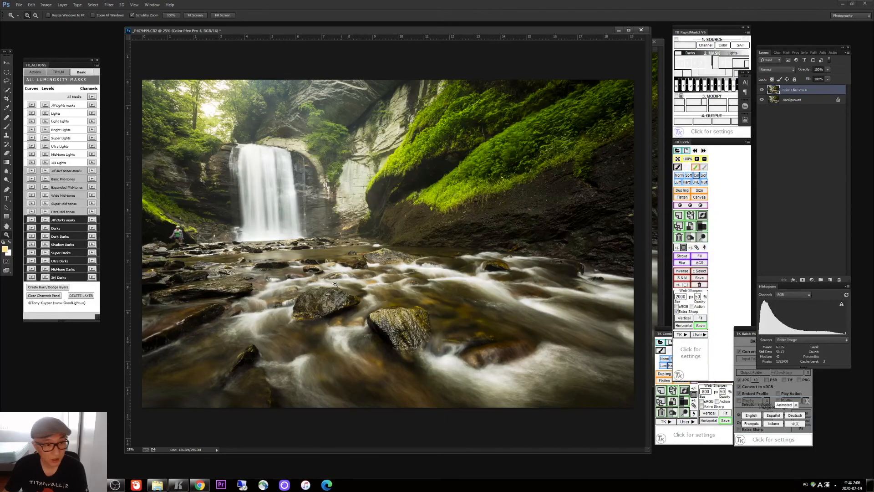
Step: Flatten the Color Efex Pro 4 layer and the Background layer into a single image
left_click(804, 101, "shift")
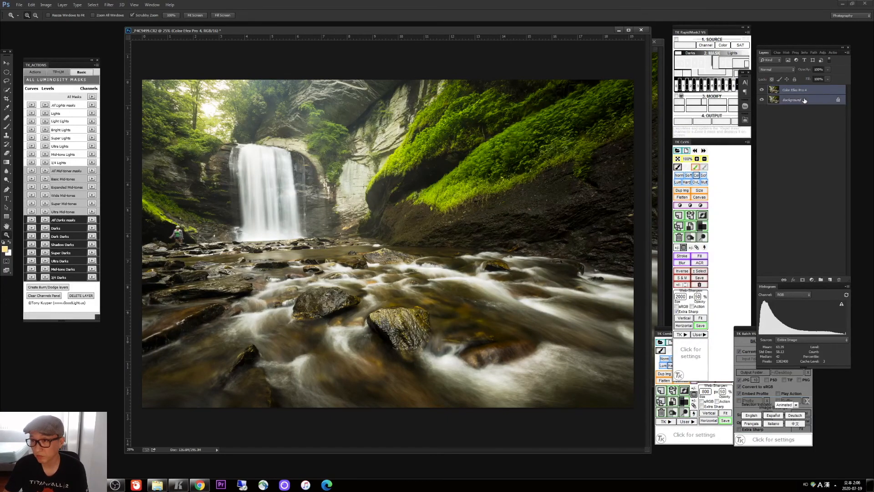
right_click(775, 100)
left_click(797, 157)
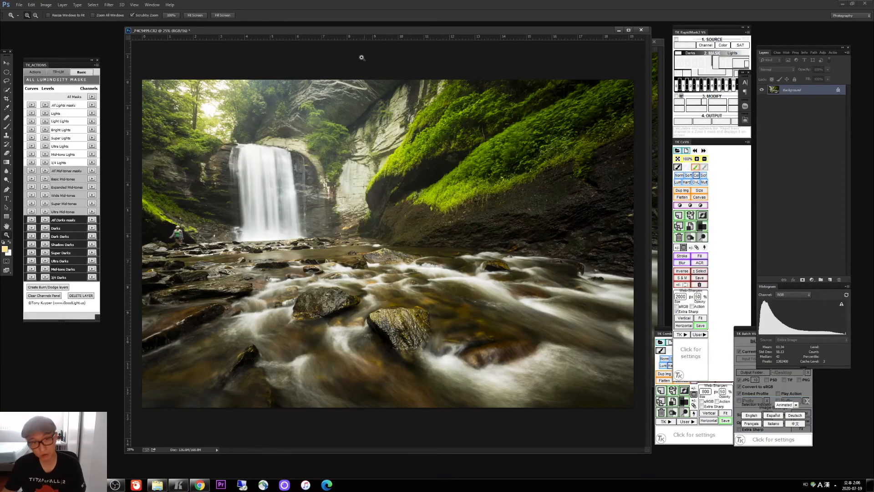
Step: Shift the image window slightly and switch the histogram to the Luminosity channel
mouse_move(394, 32)
left_mouse_down()
mouse_move(410, 30)
mouse_move(379, 35)
left_mouse_up()
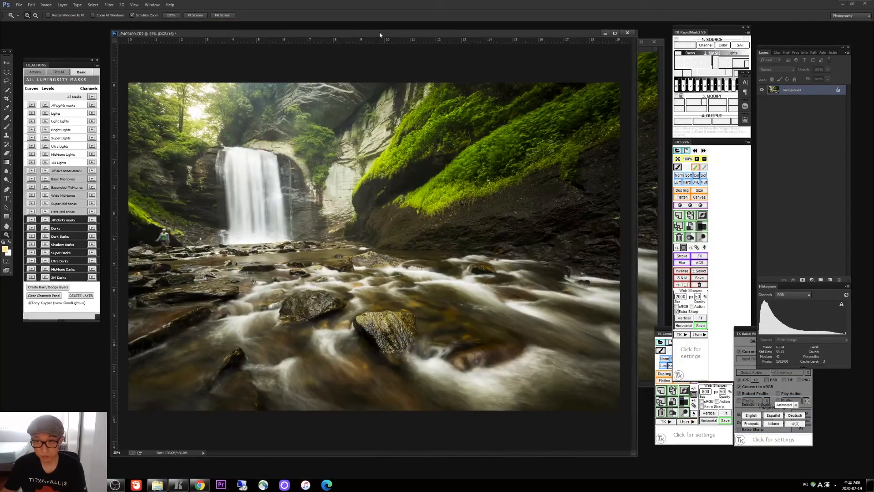
left_click(799, 295)
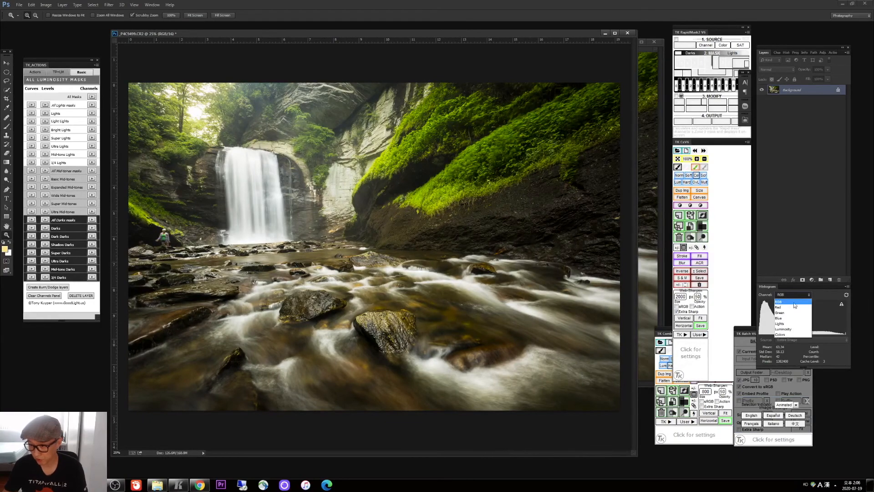
left_click(785, 330)
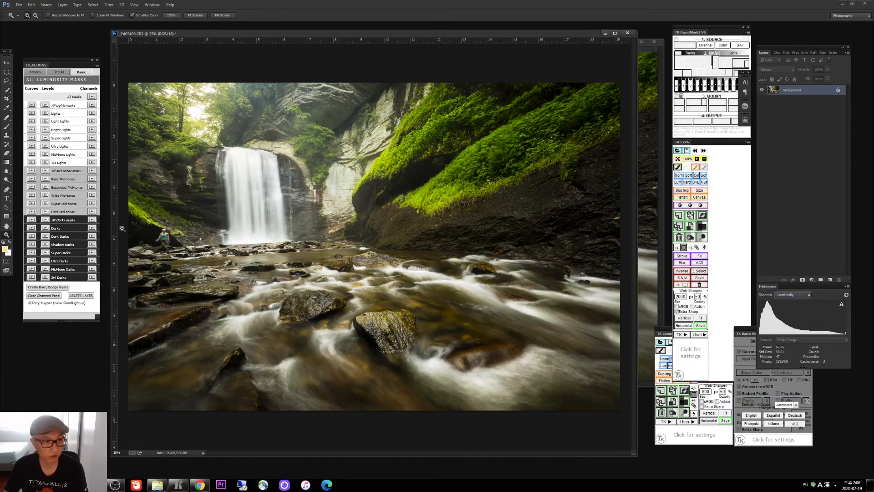
Step: Add a Curves adjustment masked to Shadow Darks, anchor the curve's midpoint and raise its black point slightly
left_click(31, 244)
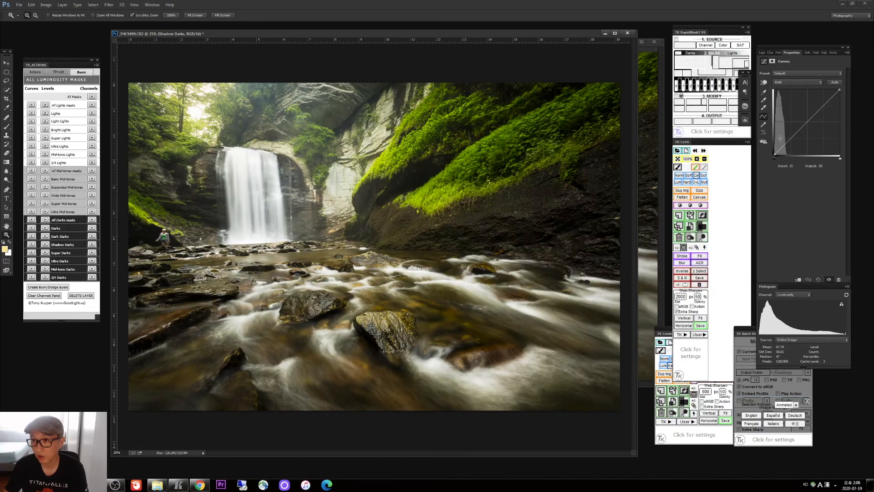
left_click(805, 122)
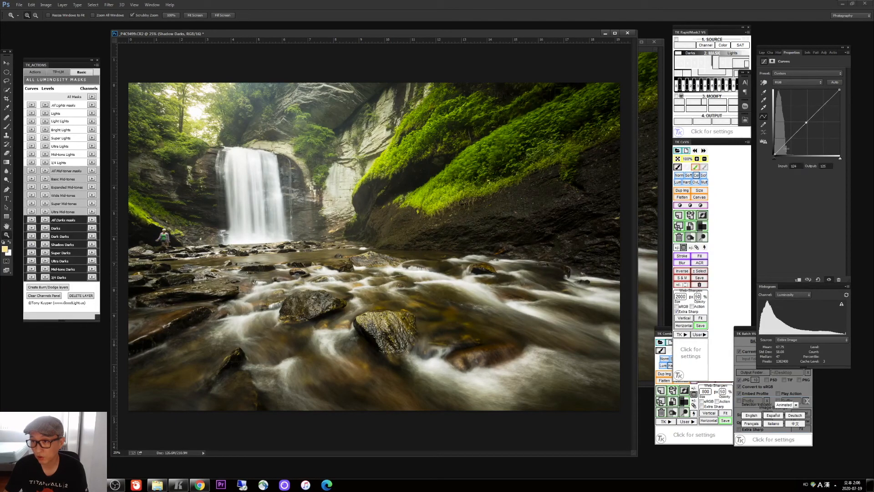
left_click_drag(772, 155, 772, 153)
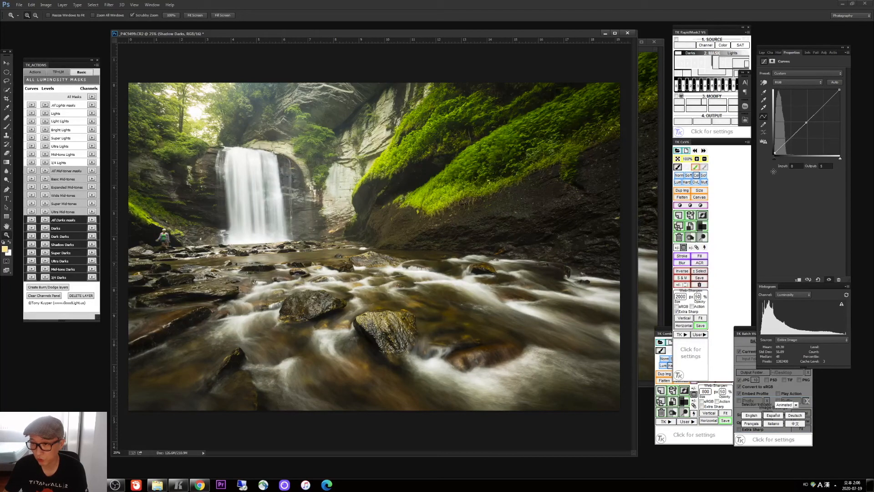
Step: Compare the photo with and without the Shadow Darks curve layer, leaving the layer visible
left_click_drag(774, 154, 774, 153)
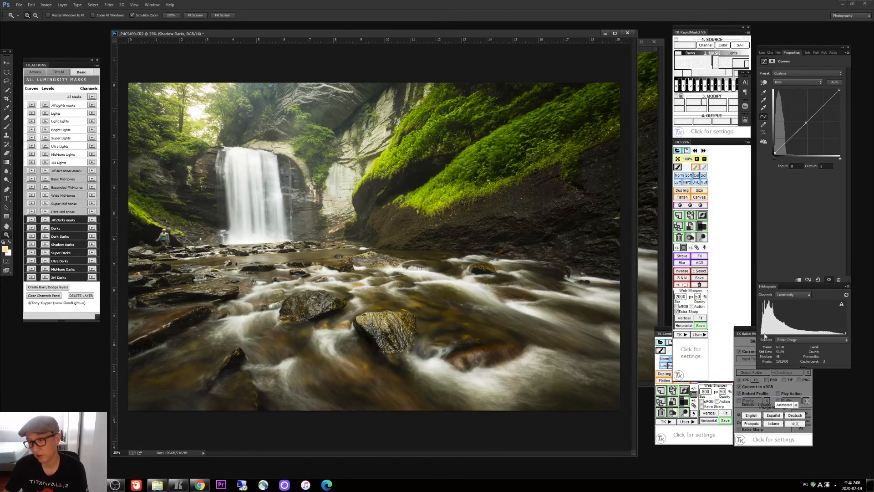
left_click(762, 53)
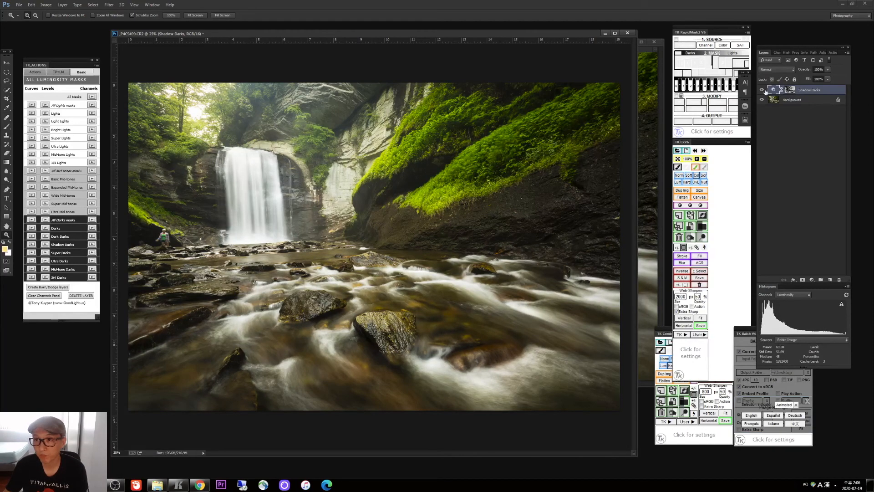
left_click(763, 89)
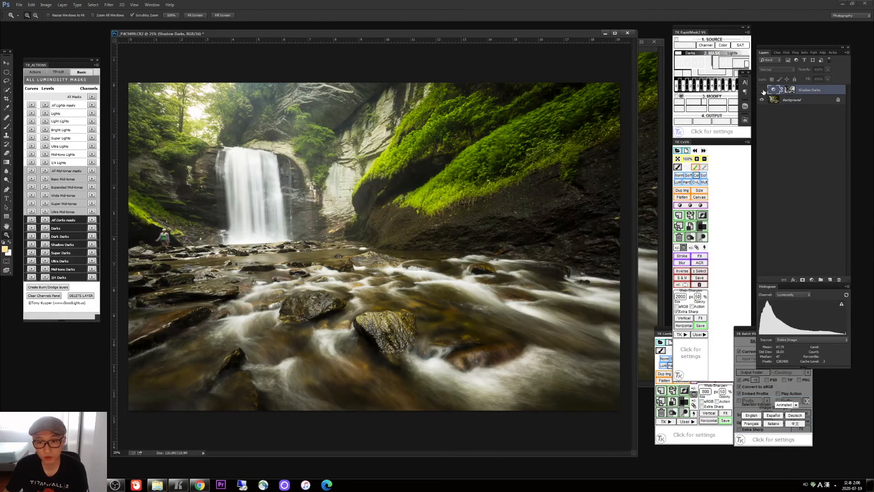
left_click(762, 90)
left_click(762, 89)
left_click(763, 90)
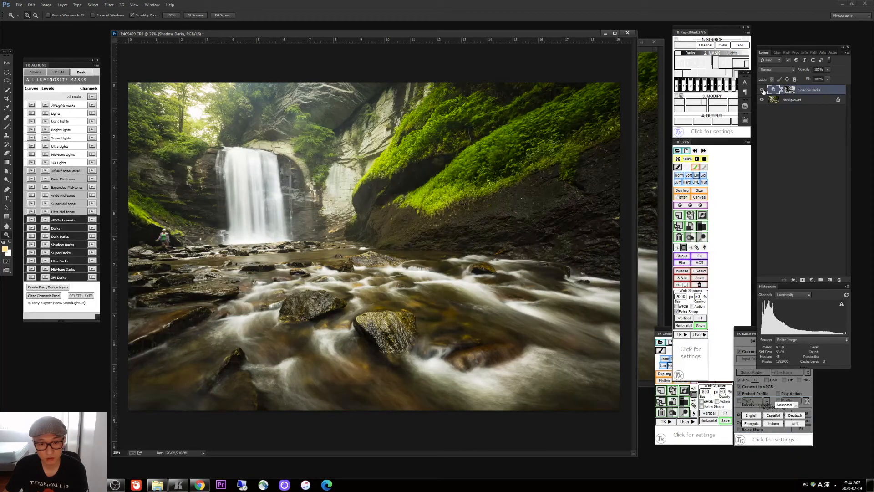
left_click(763, 91)
left_click(763, 90)
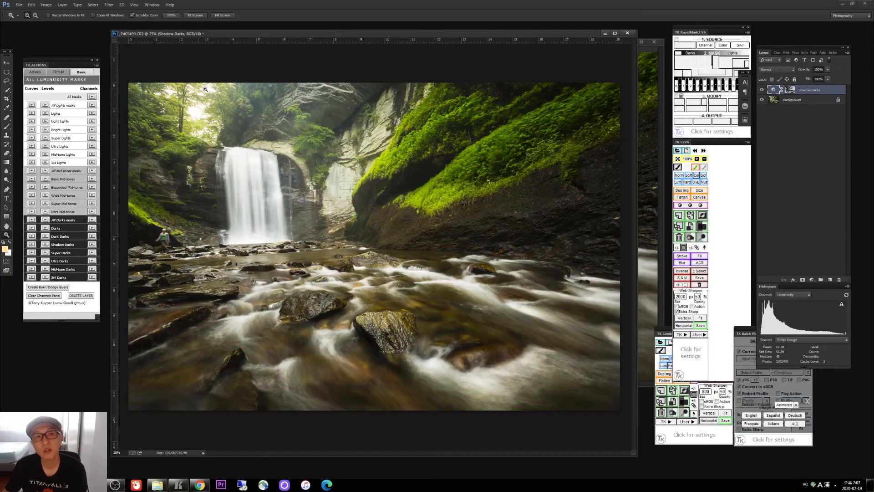
left_click(761, 93)
left_click(761, 94)
left_click(762, 93)
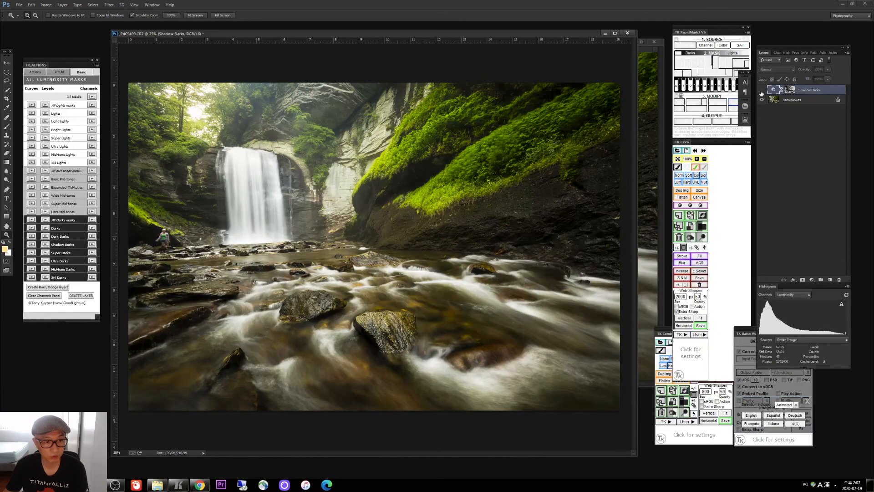
left_click(762, 94)
left_click(762, 94)
left_click(761, 93)
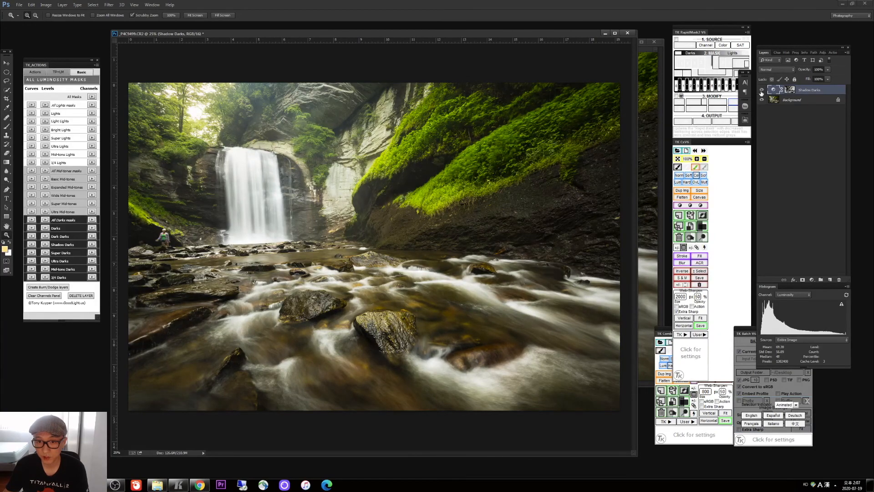
left_click(762, 91)
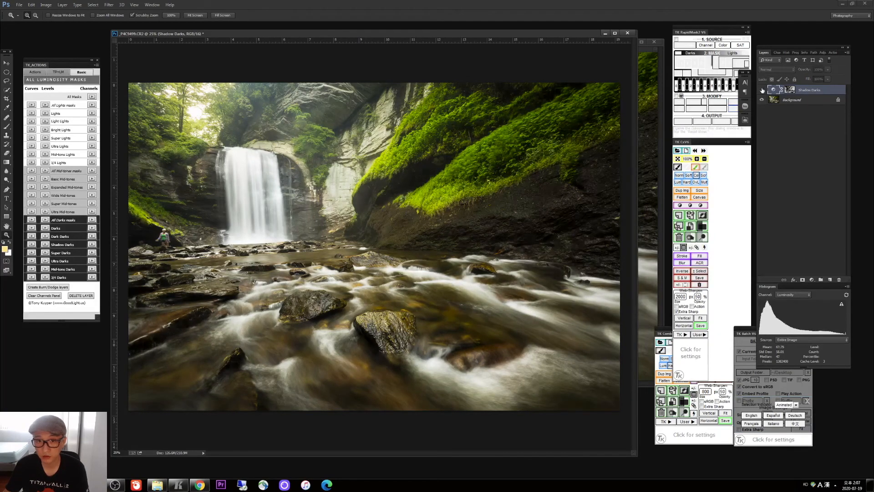
left_click(762, 91)
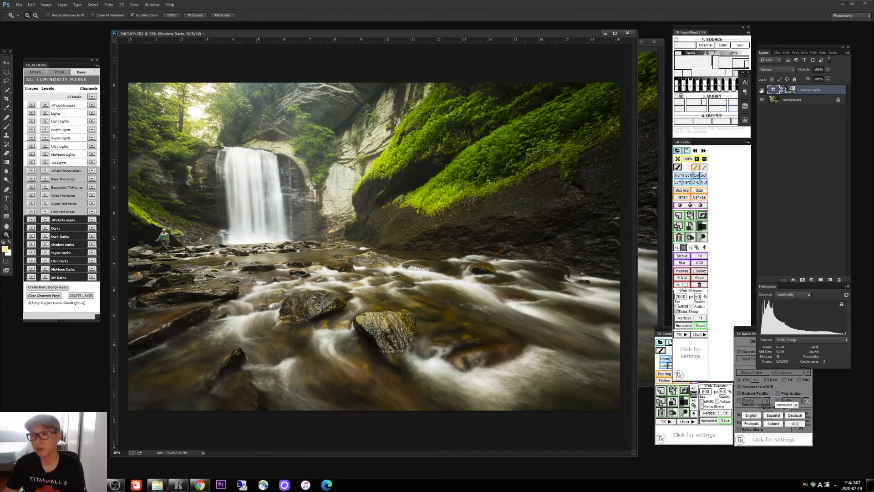
Step: Flatten the Shadow Darks curve into the Background and switch the histogram to the Luminosity channel
right_click(800, 99)
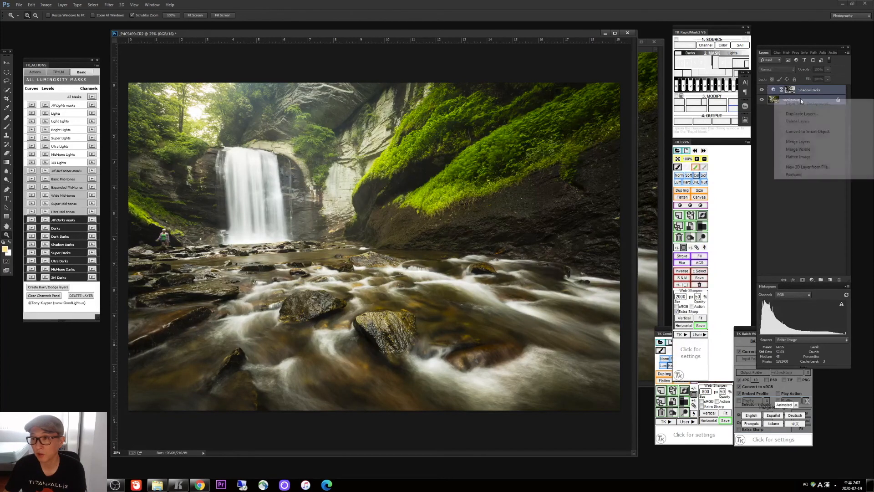
left_click(808, 157)
left_click(794, 295)
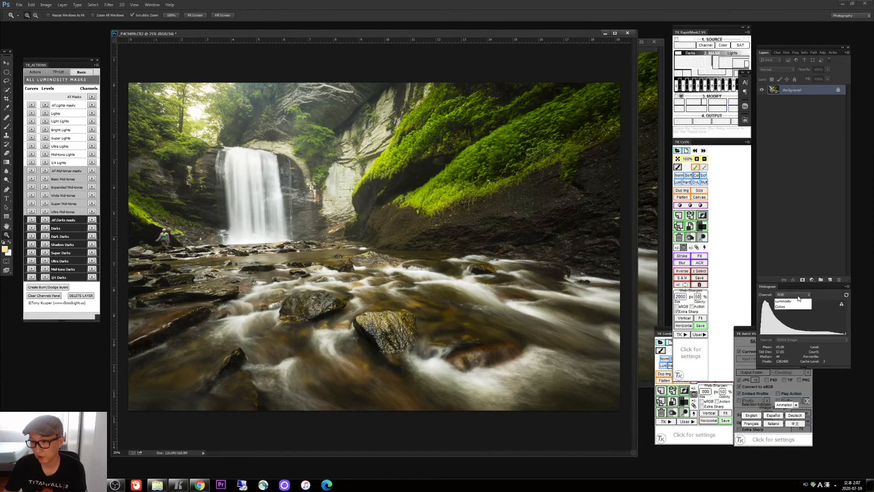
left_click(789, 329)
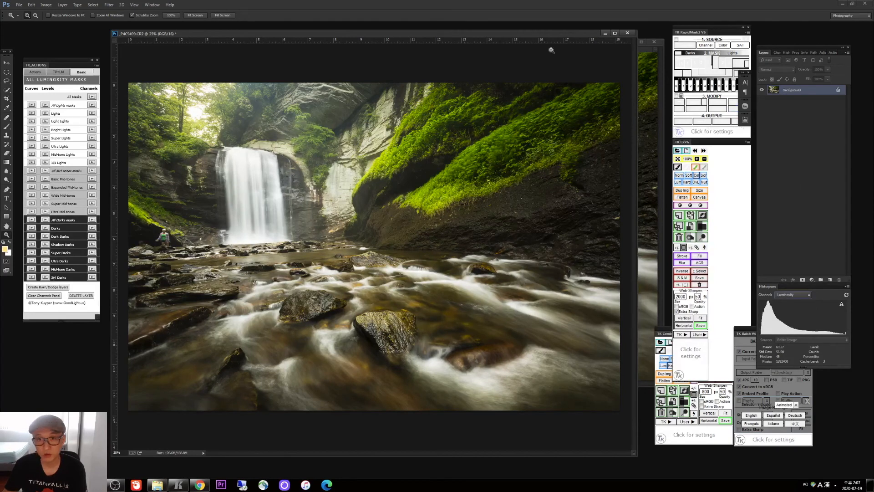
left_click_drag(528, 34, 537, 29)
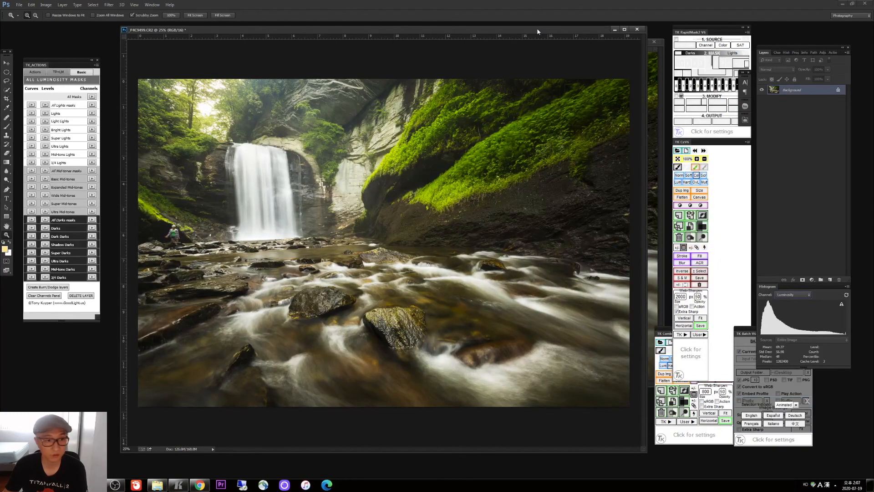
Step: Create a web-sharpened copy of the photo at a chosen width of 2000 pixels, cancelling the second resize to 900 pixels
left_click(35, 71)
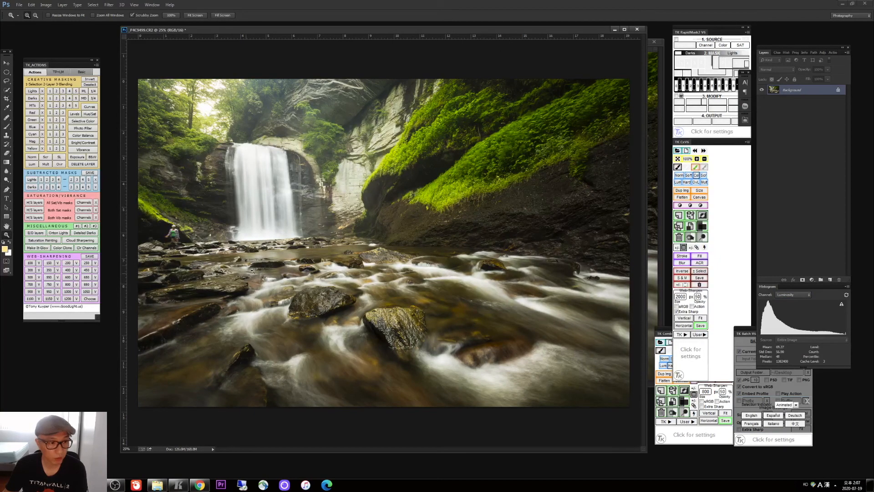
left_click(80, 72)
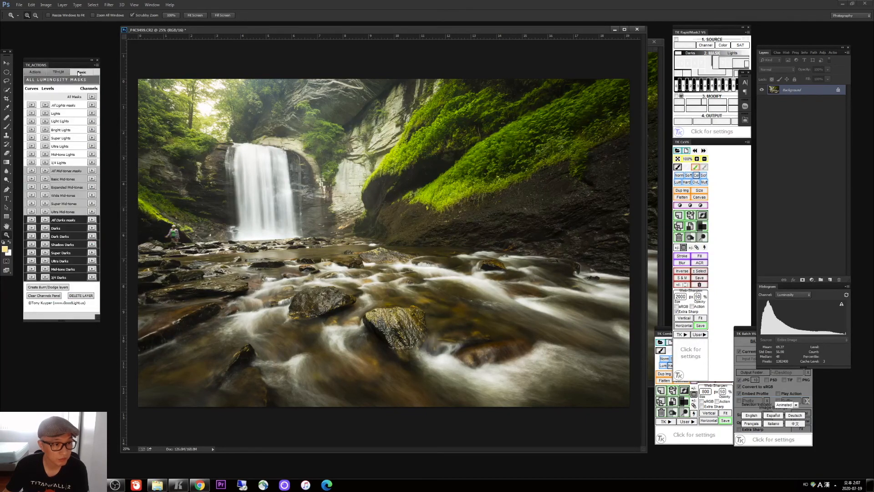
left_click(35, 72)
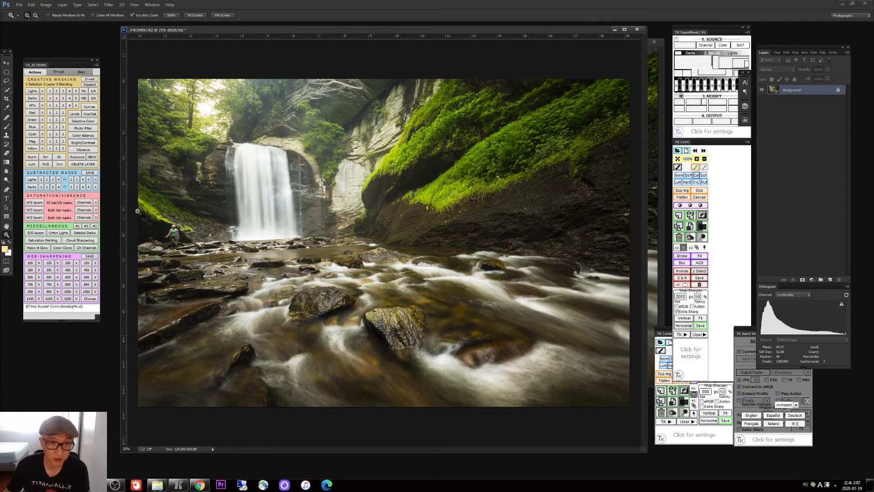
left_click(89, 299)
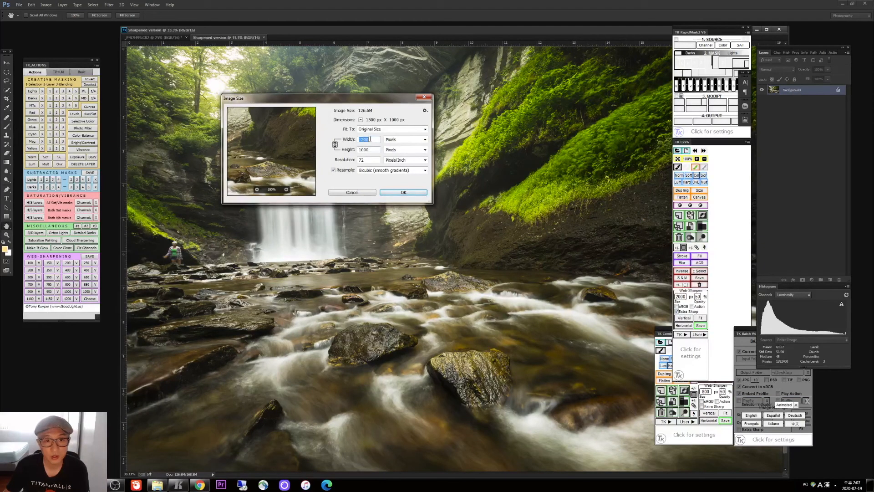
type("2000")
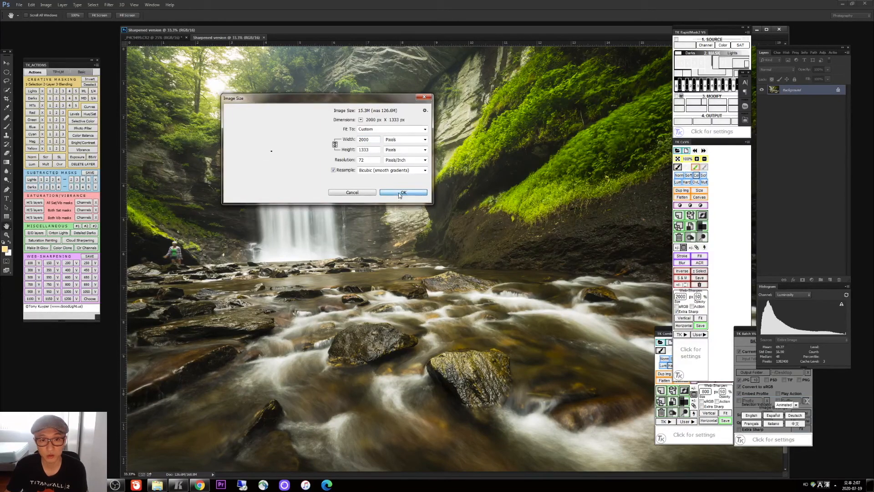
left_click(400, 193)
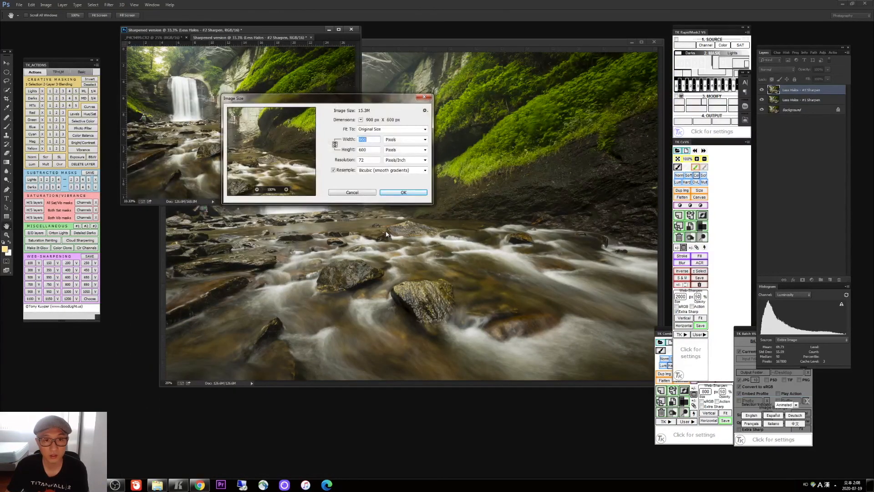
left_click(356, 193)
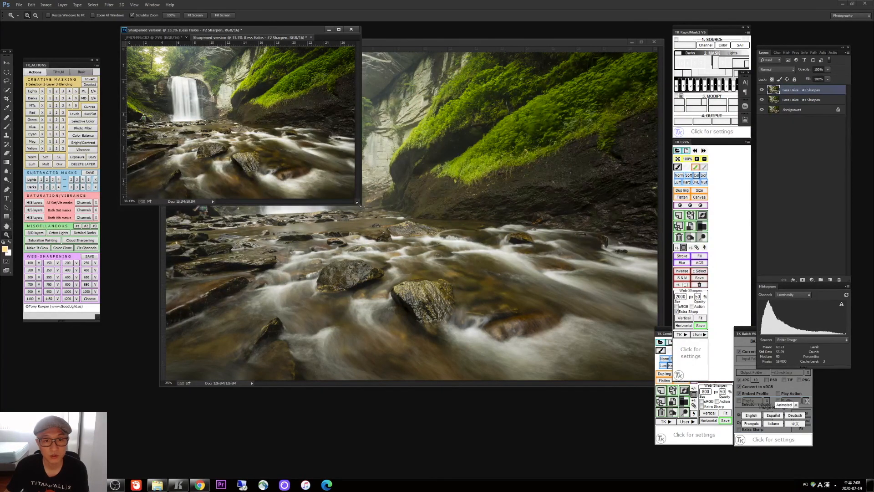
Step: Enlarge the sharpened copy's window and view the waterfall photo at 100%
left_click_drag(357, 204, 691, 453)
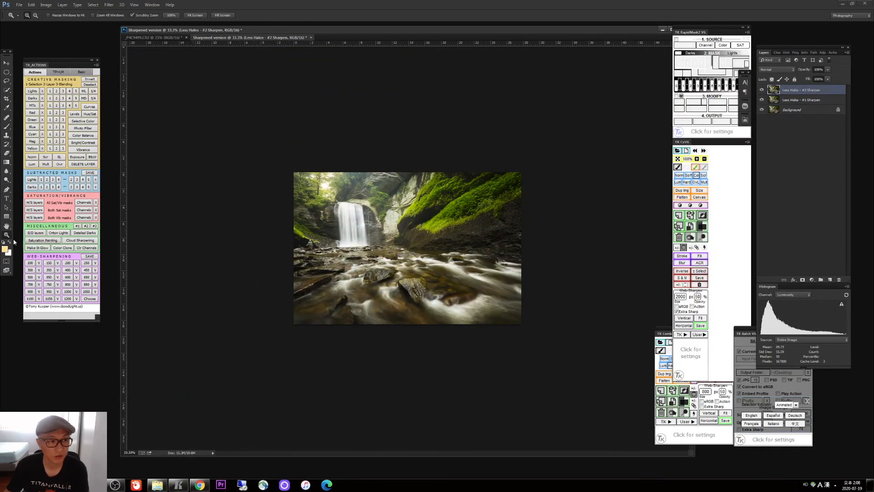
left_click(402, 246)
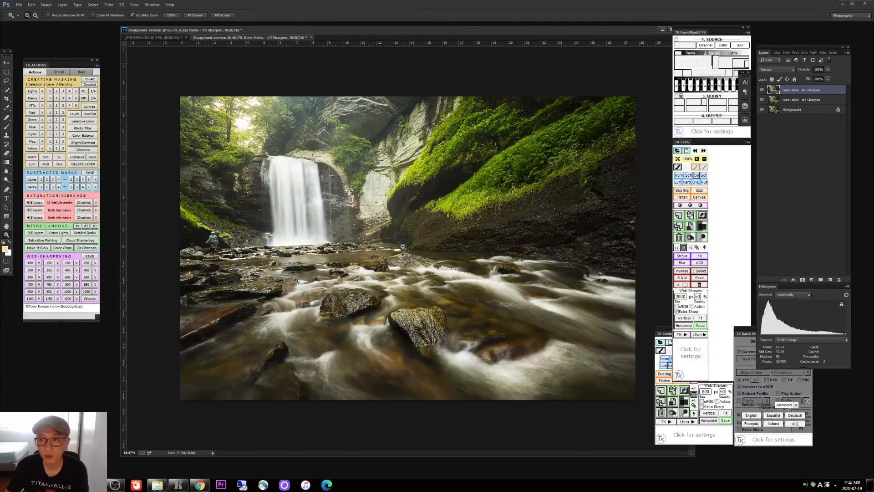
left_click(402, 246)
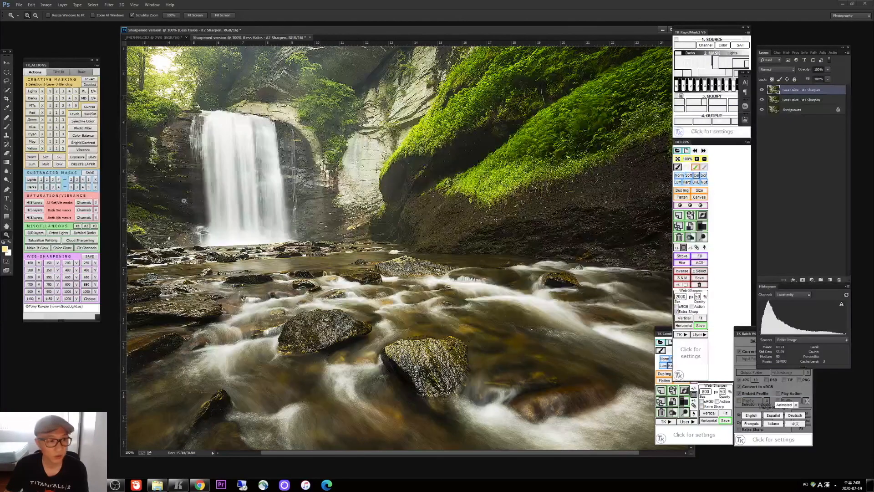
scroll(533, 132, "up", 2)
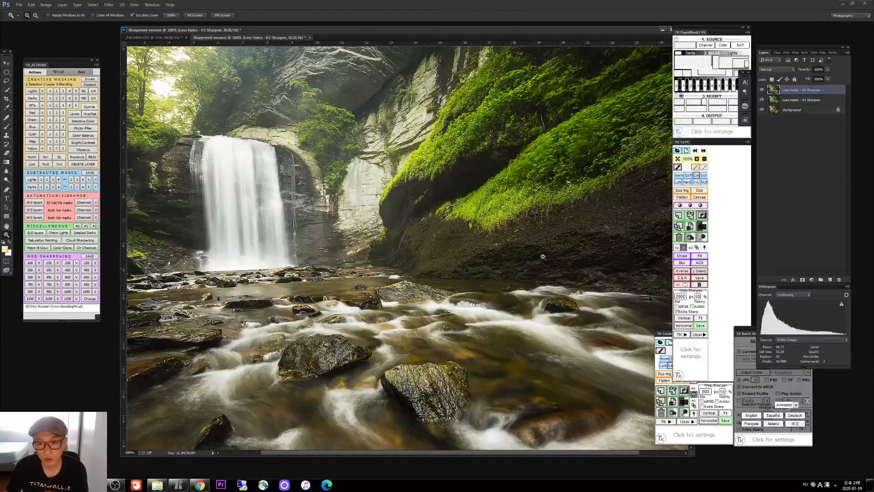
Step: Compare the sharpened copy with and without the Less Halos - #2 Sharpen layer, and delete that layer
left_click(763, 90)
left_click(764, 90)
left_click(763, 90)
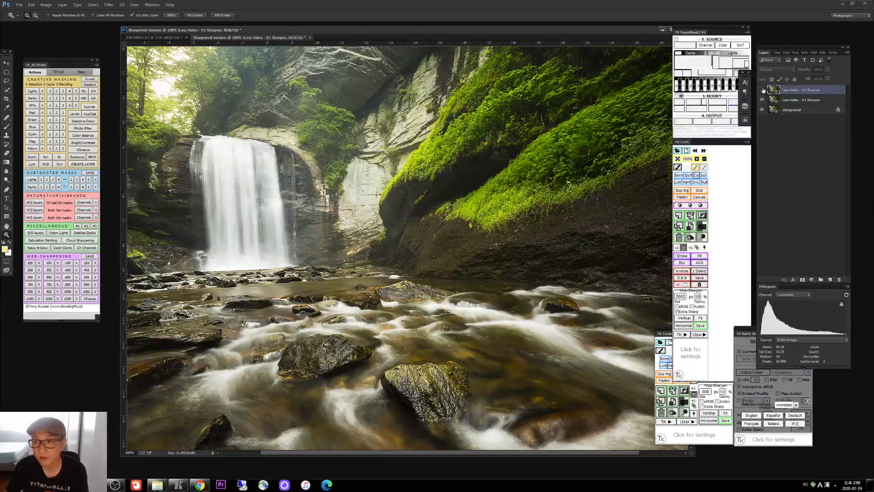
left_click(809, 100)
left_click(801, 93)
left_click(763, 90)
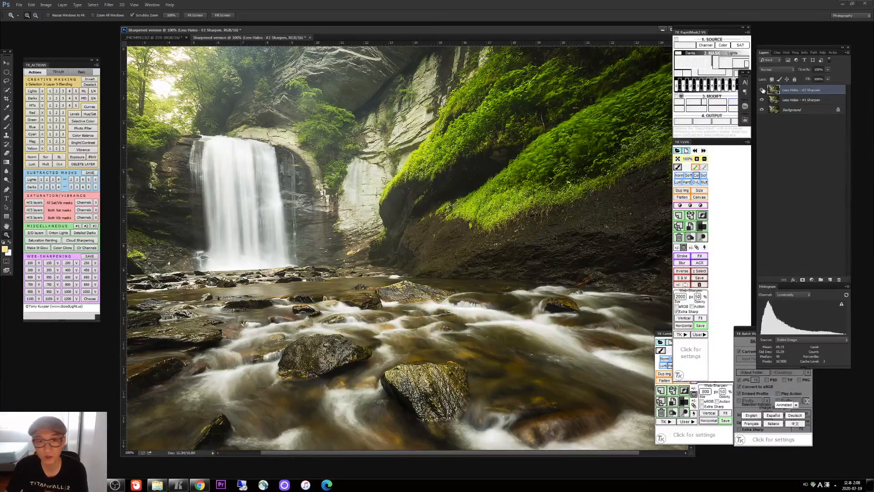
left_click(764, 90)
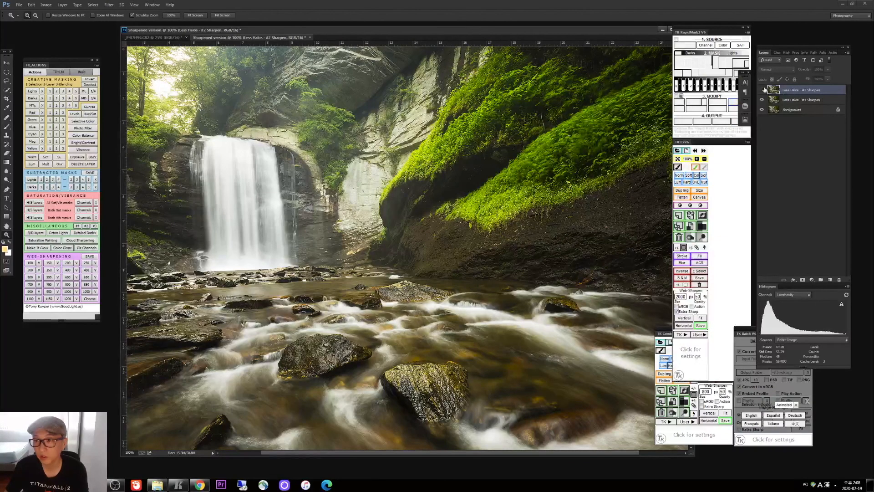
left_click(763, 90)
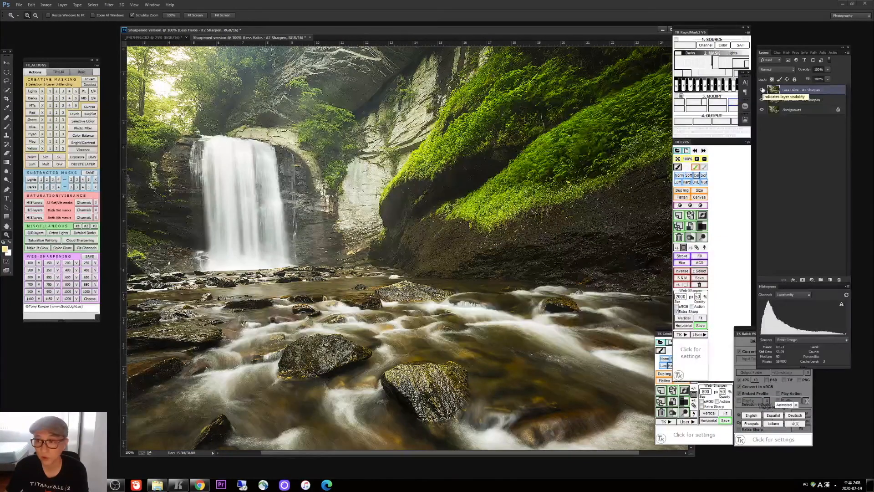
left_click(763, 90)
key("Delete")
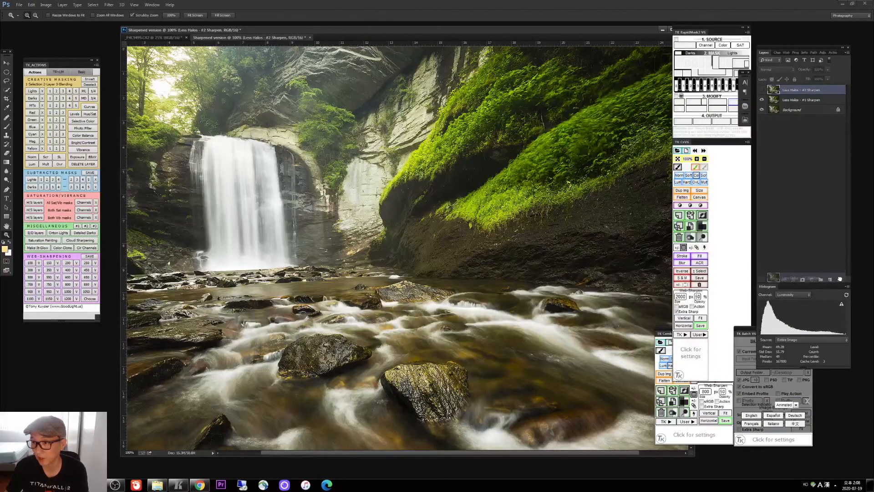
Step: Compare the sharpened copy with and without the Less Halos - #1 Sharpen layer, leaving the layer visible
left_click(763, 90)
left_click(763, 90)
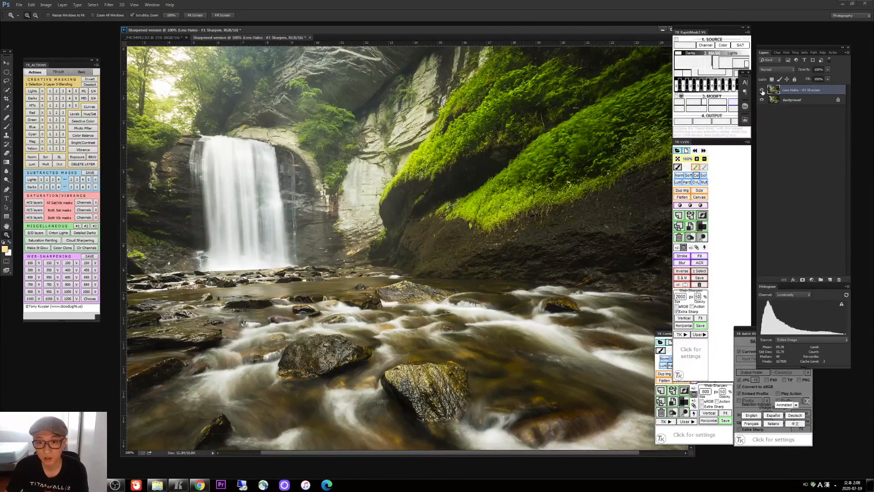
left_click(763, 91)
left_click(763, 91)
left_click(763, 91)
left_click(763, 91)
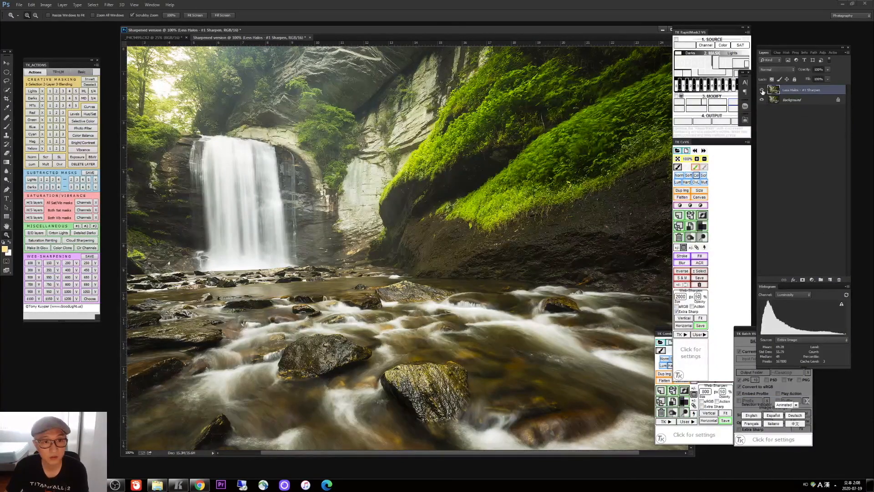
left_click(763, 91)
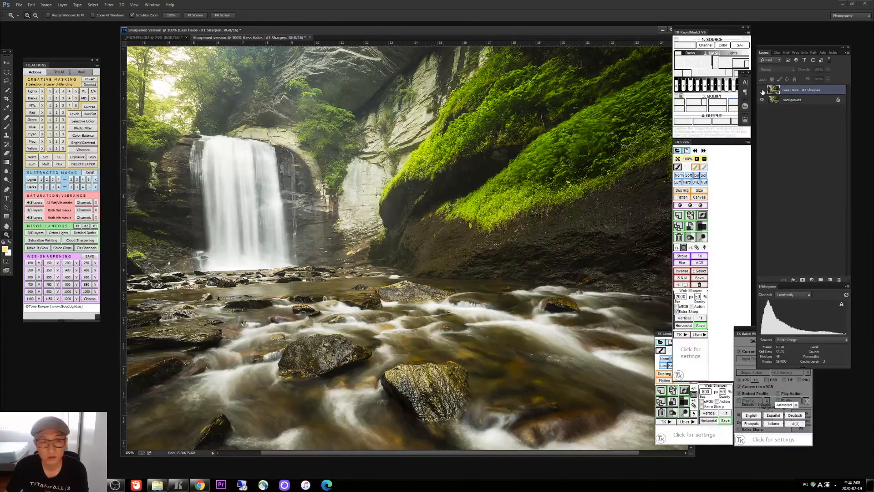
left_click(763, 91)
left_click(763, 91)
left_click(787, 101)
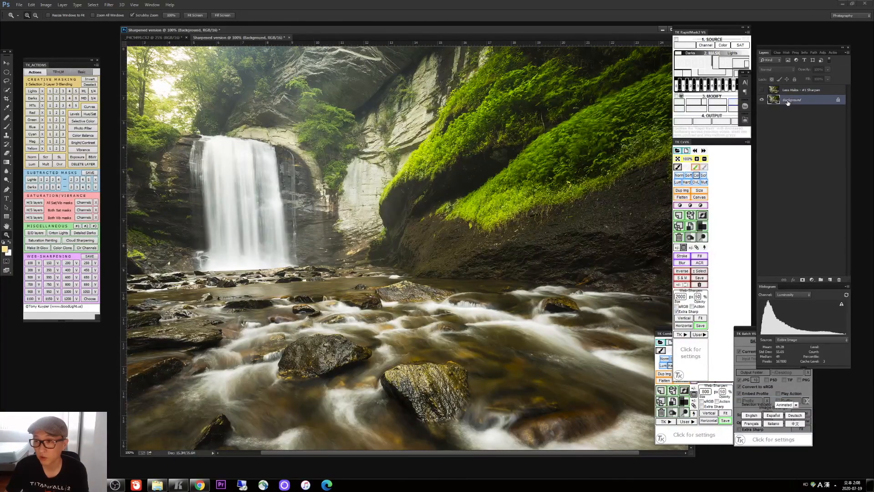
left_click(763, 91)
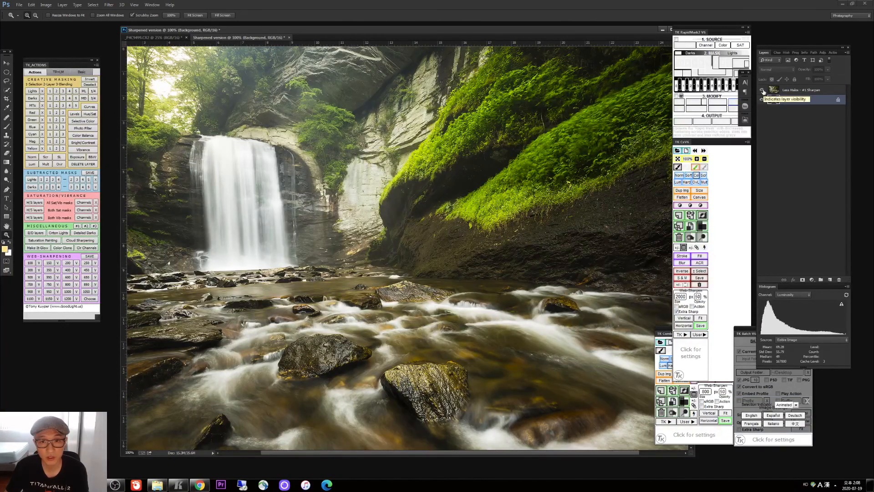
left_click(422, 196, "alt")
left_click(422, 197)
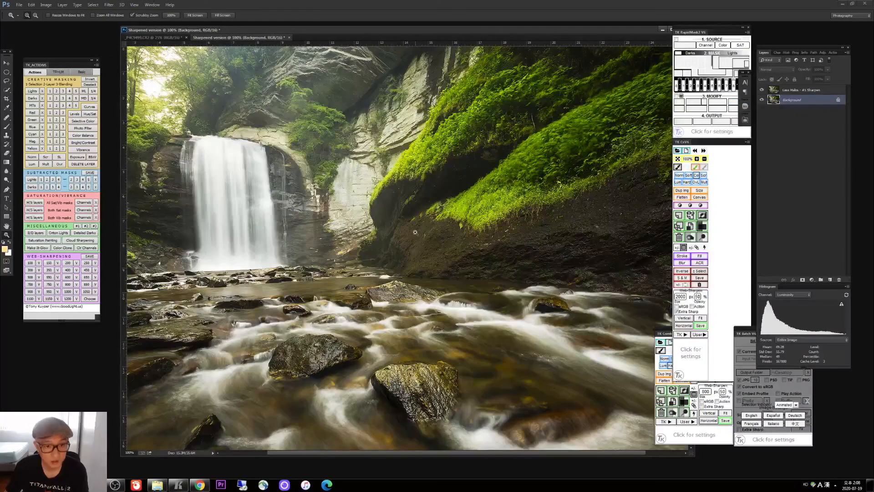
Step: Select the Less Halos - #1 Sharpen layer and toggle its visibility to judge its effect at its current opacity, leaving it shown
left_click(807, 90)
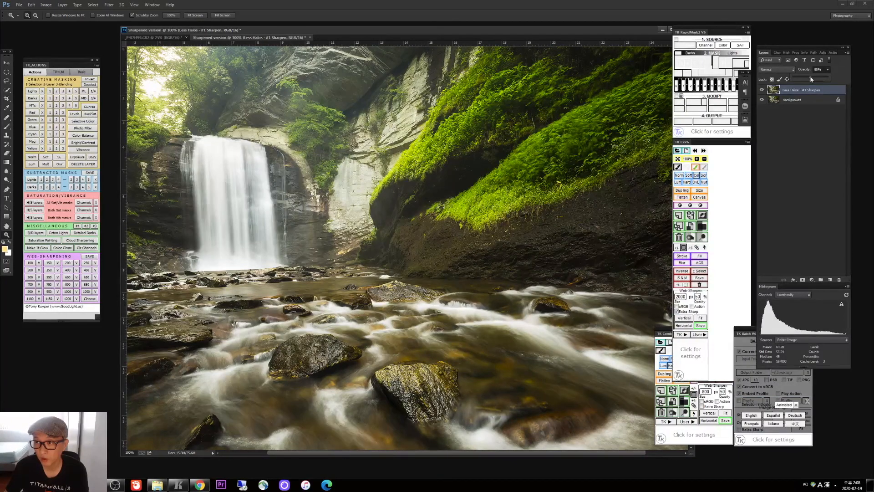
left_click(762, 90)
left_click(762, 90)
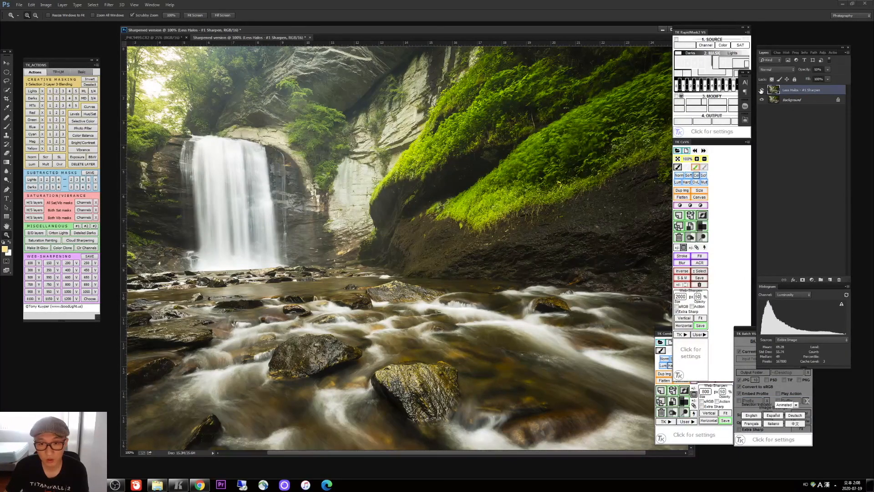
left_click(762, 90)
left_click(761, 91)
left_click(761, 90)
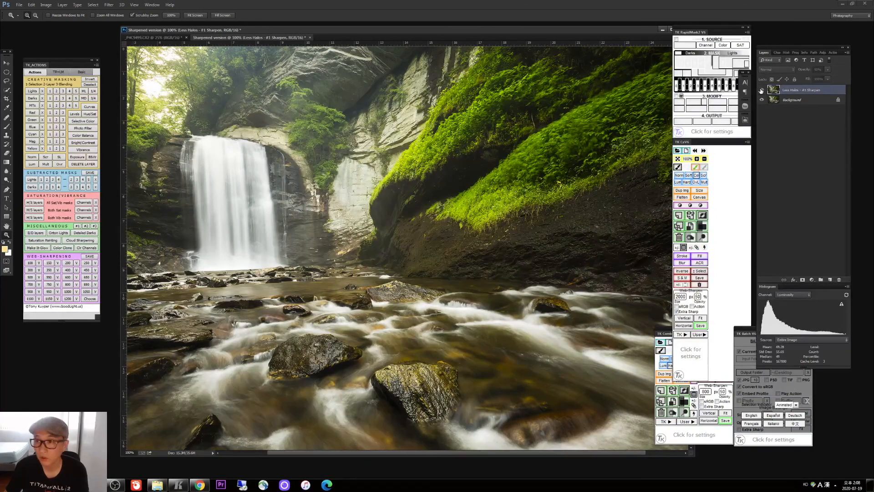
left_click(761, 90)
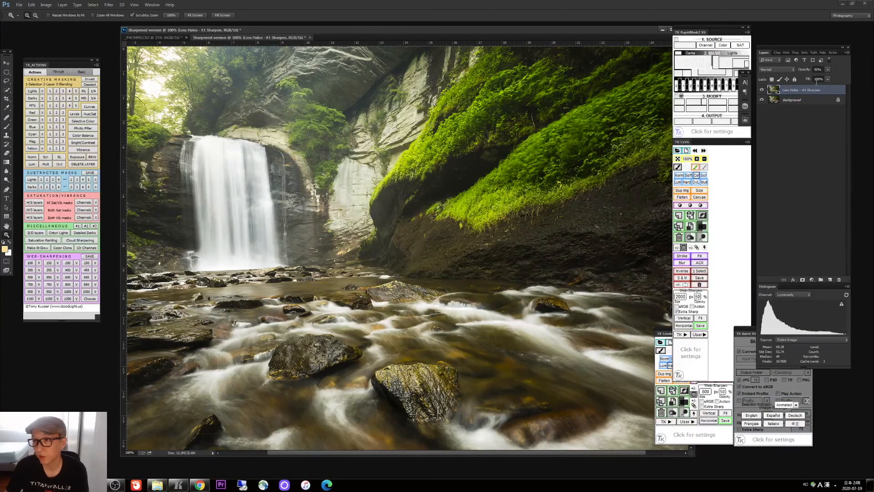
Step: Flatten the sharpened copy, merging the Less Halos - #1 Sharpen layer into the Background
left_click(403, 242, "alt")
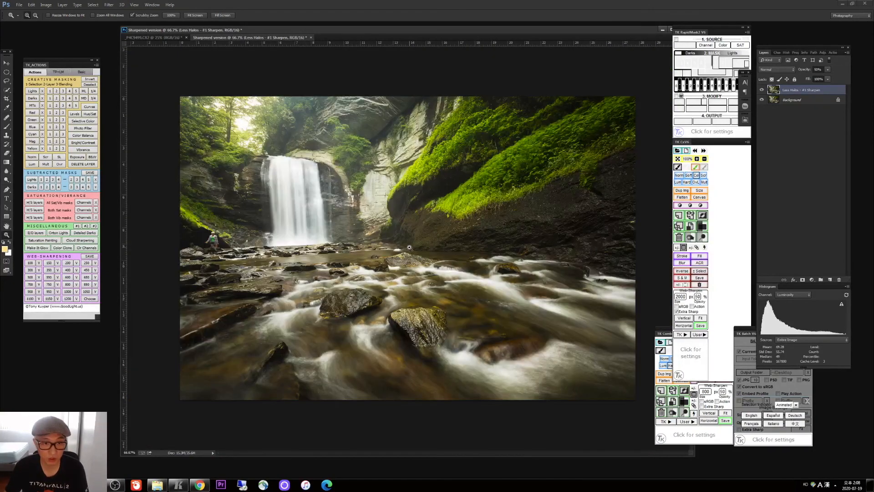
left_click(409, 247)
left_click(800, 103)
right_click(801, 103)
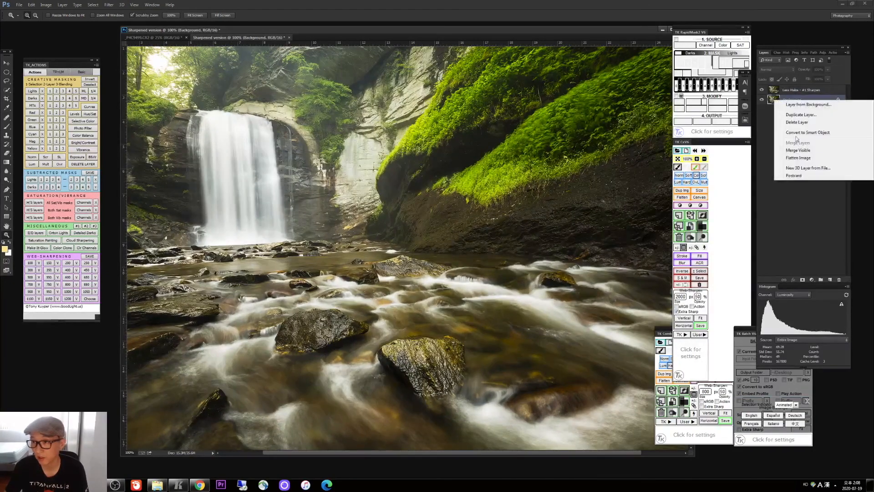
left_click(796, 93)
left_click(796, 94, "shift")
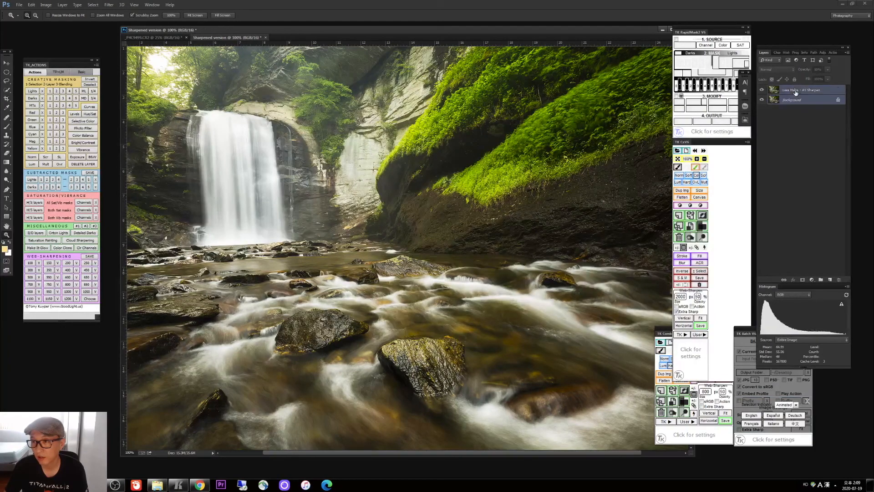
right_click(796, 93)
left_click(791, 286)
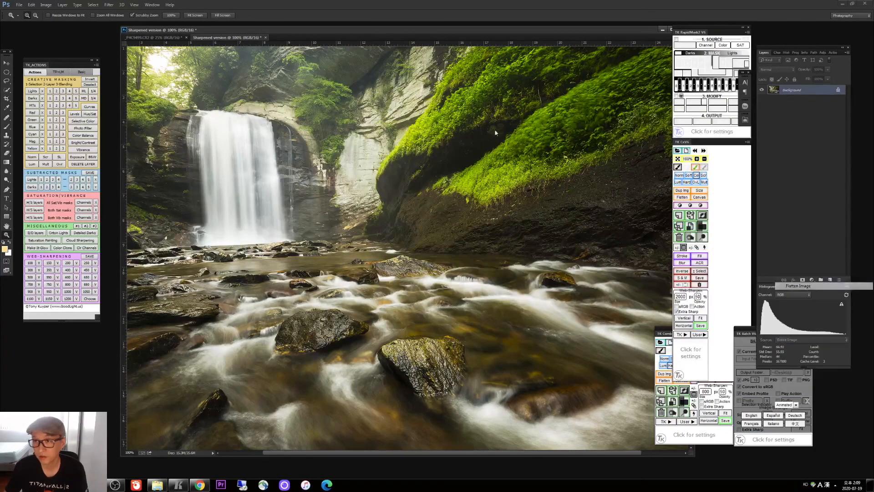
Step: Save the flattened sharpened copy to the Desktop as a JPEG with the offered name and quality options, and shift its window slightly
left_click(19, 5)
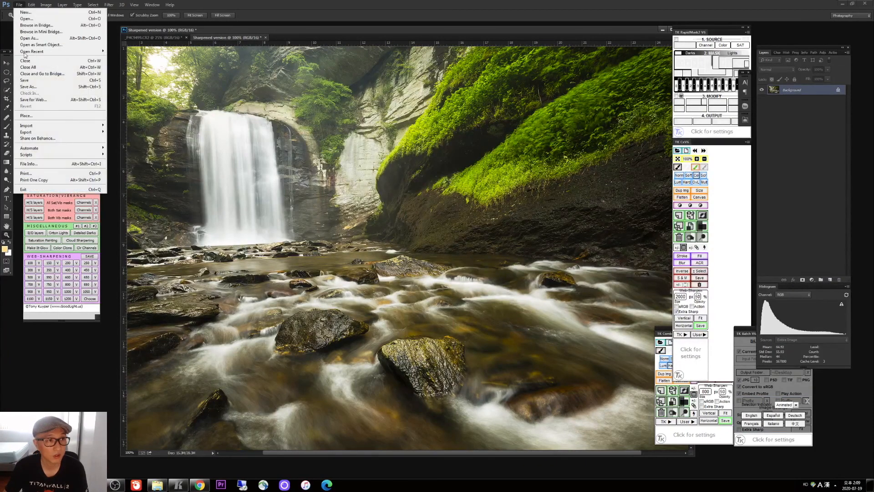
left_click(27, 87)
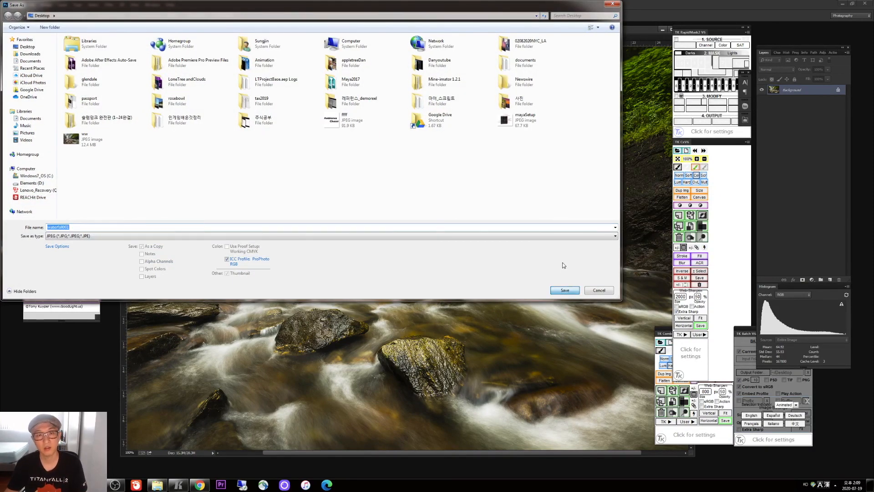
left_click(564, 290)
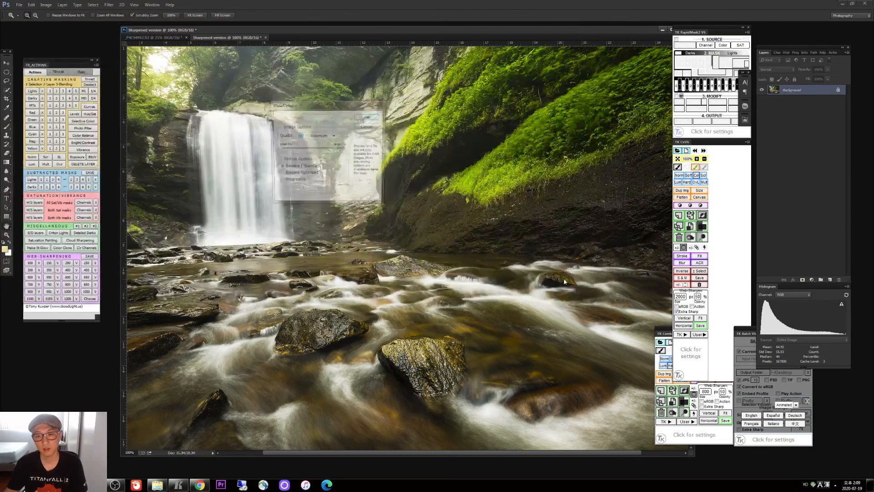
left_click(368, 117)
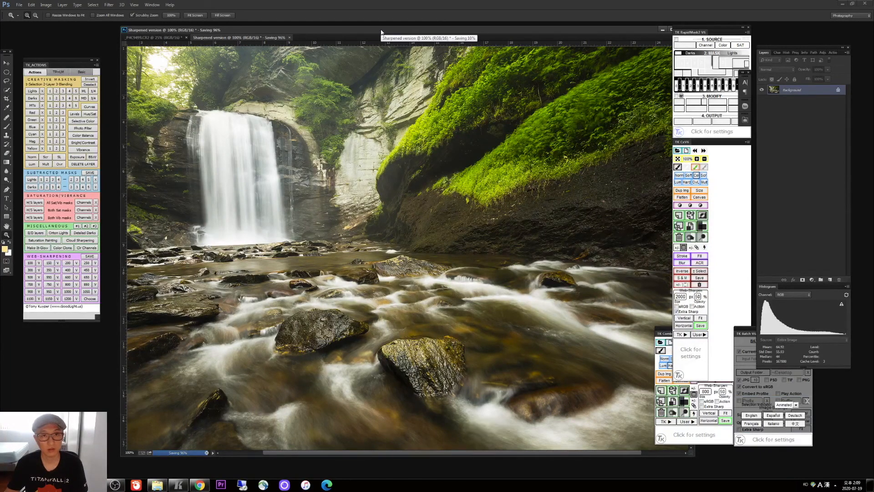
left_click_drag(376, 30, 356, 29)
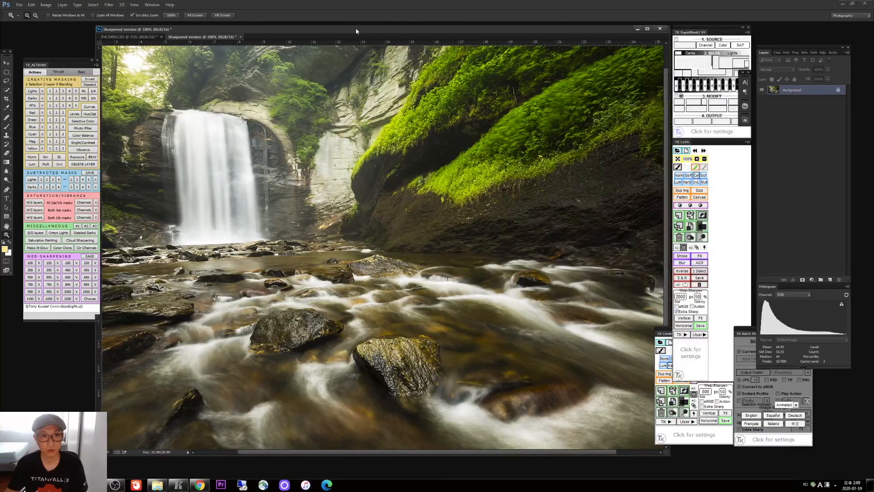